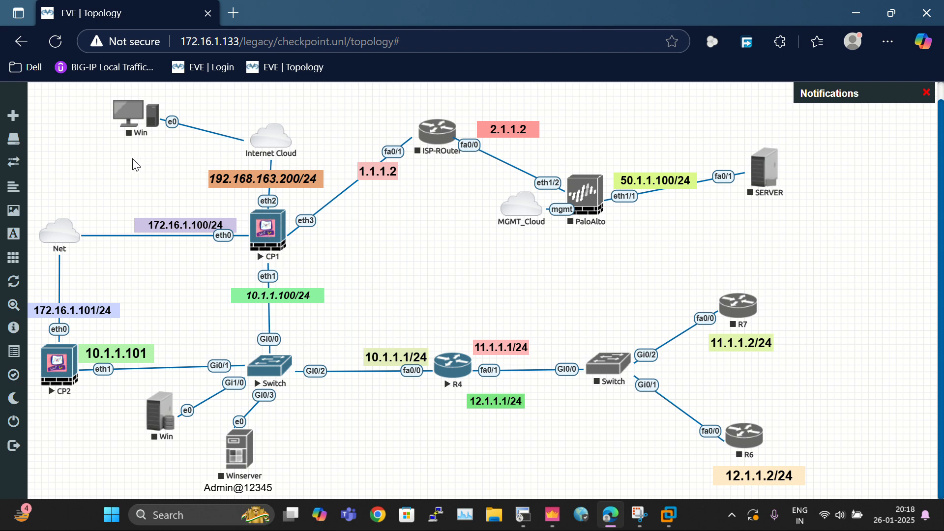
Step: Open the console session of router R4 from the lab topology
left_click_drag(130, 160, 361, 285)
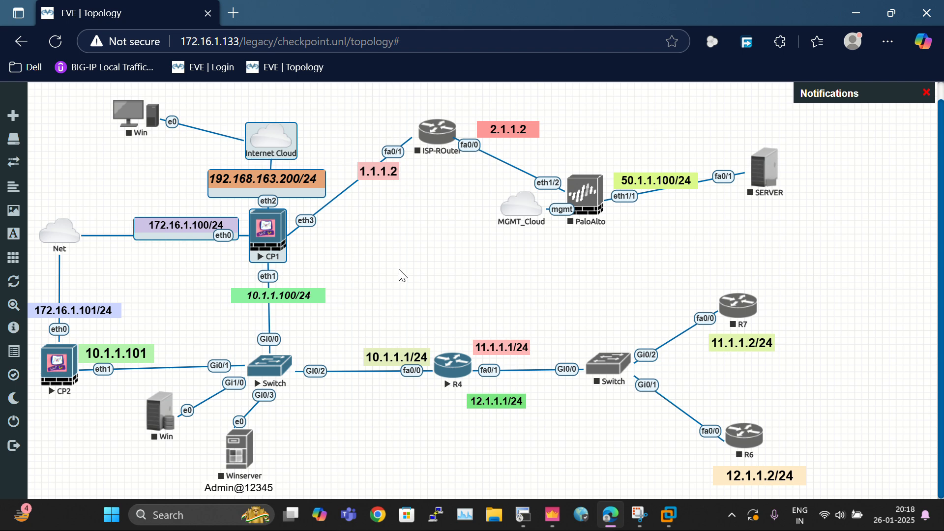
left_click(402, 276)
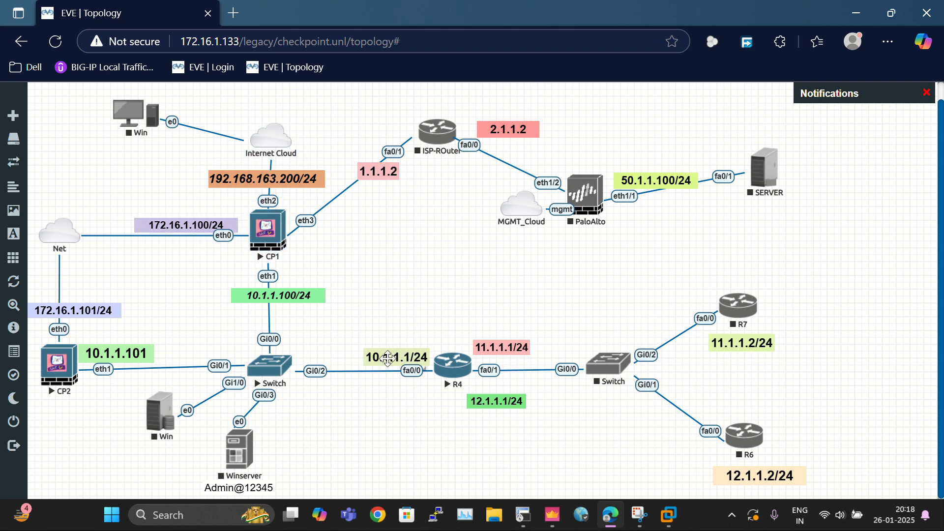
left_click(406, 372)
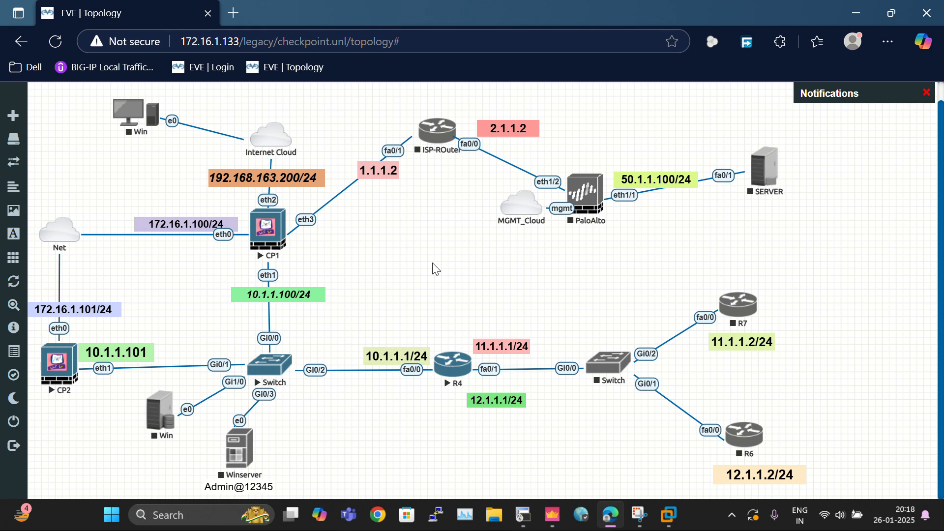
left_click(462, 376)
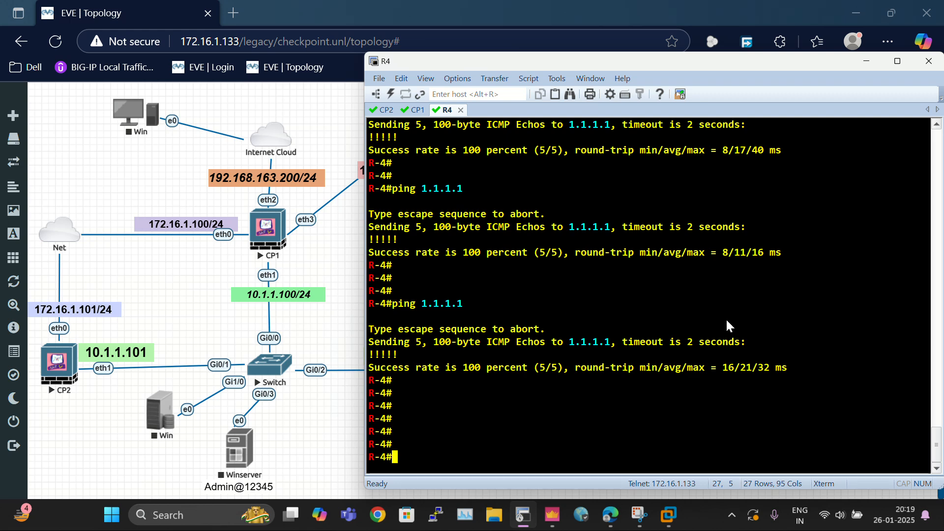
Step: Show a brief summary of R4's IP interfaces with sh ip int bri
key("Return")
key("Return")
key("Return")
type("sh ip ")
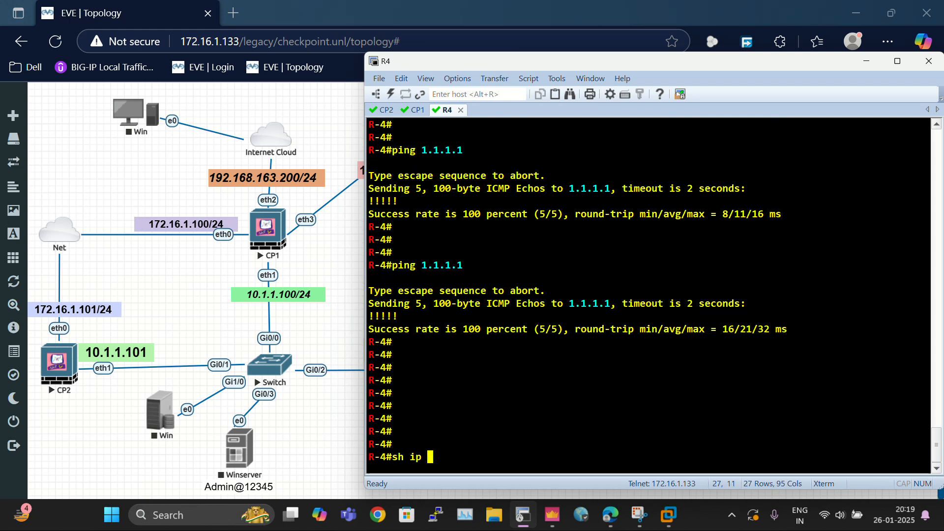
type("int bri")
key("Return")
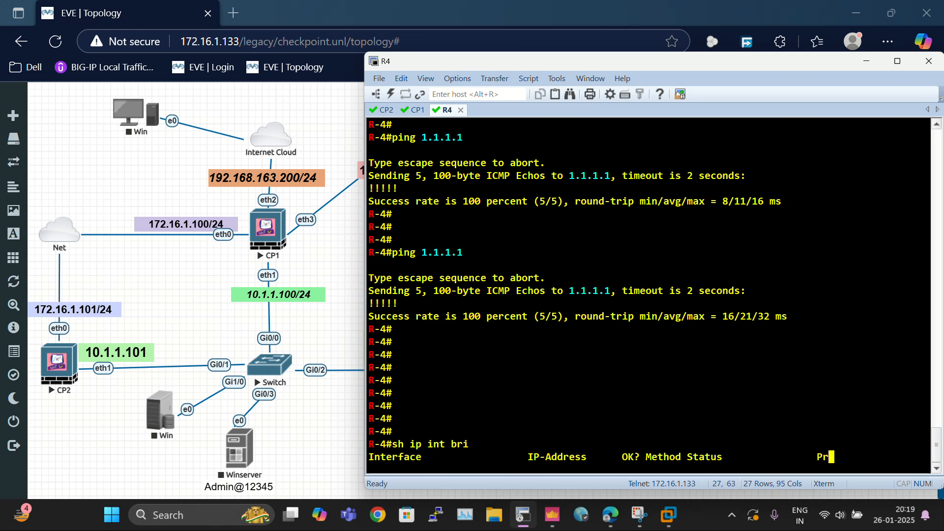
key("Return")
key("Return")
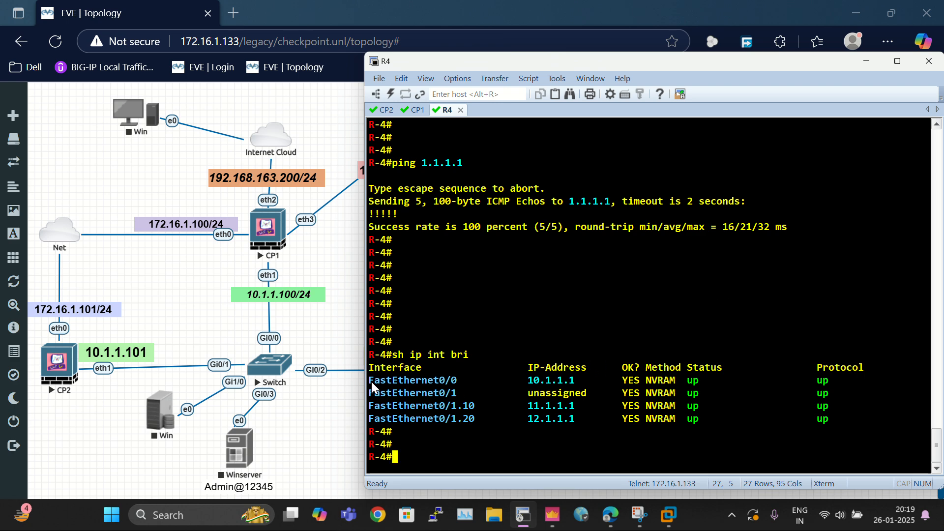
Step: Highlight each R4 interface name and its IP address in the interface summary
left_click_drag(371, 383, 470, 383)
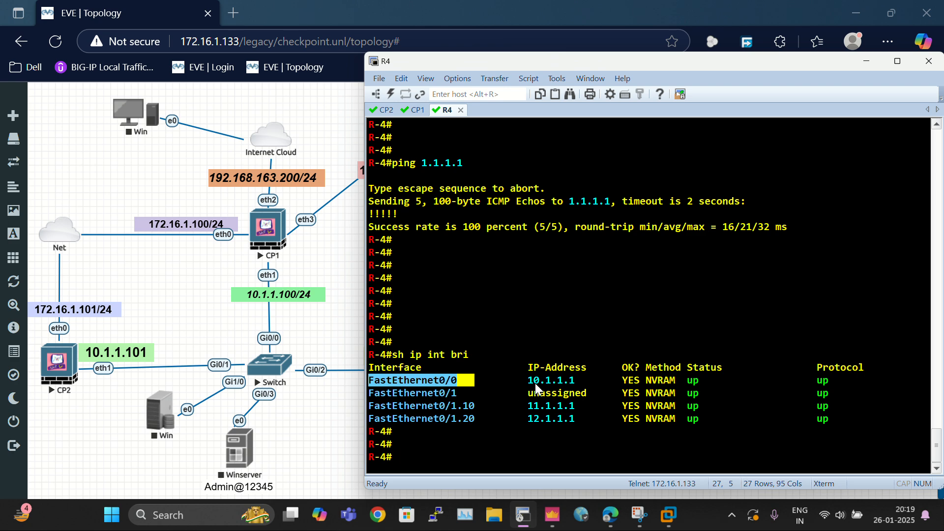
left_click_drag(522, 380, 584, 380)
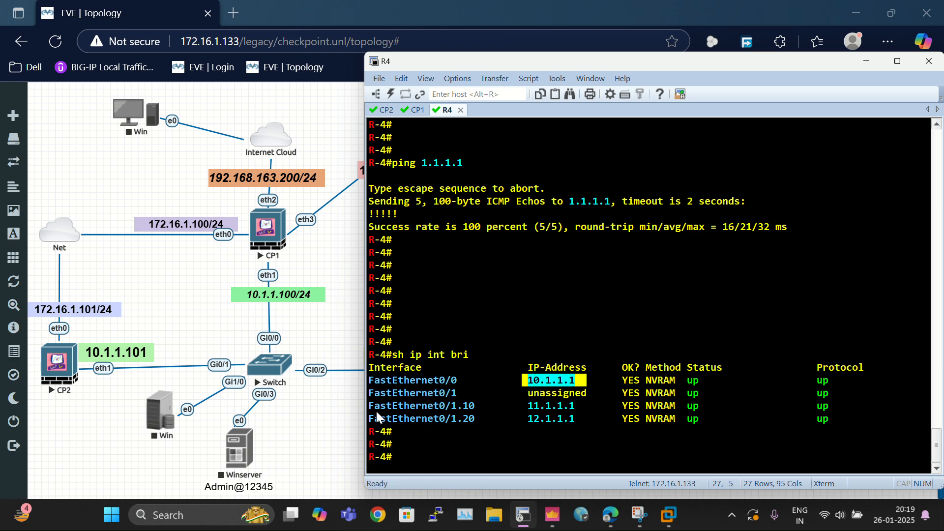
left_click_drag(372, 408, 461, 408)
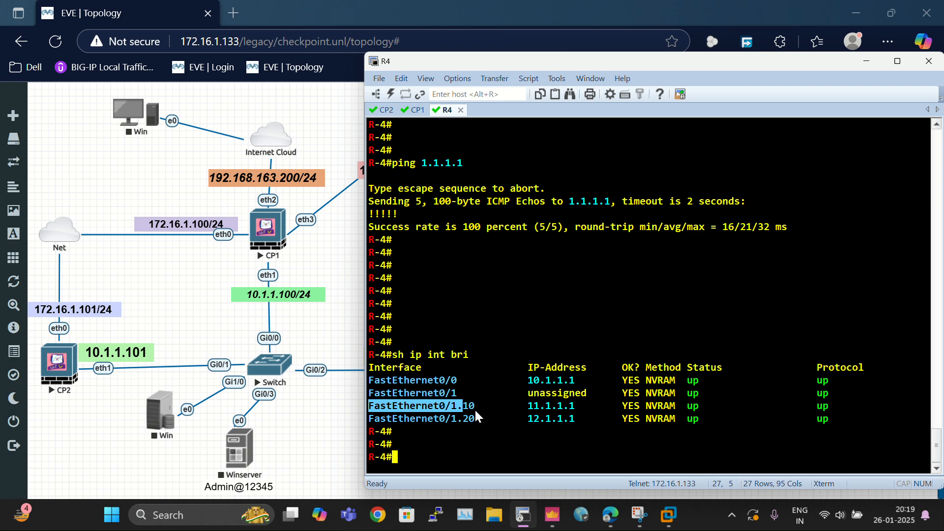
double_click(477, 405)
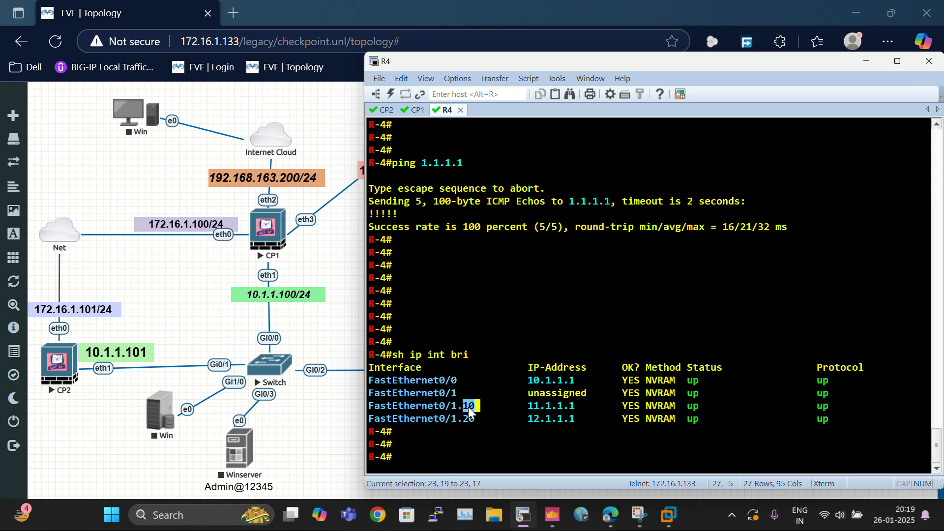
left_click_drag(476, 420, 462, 421)
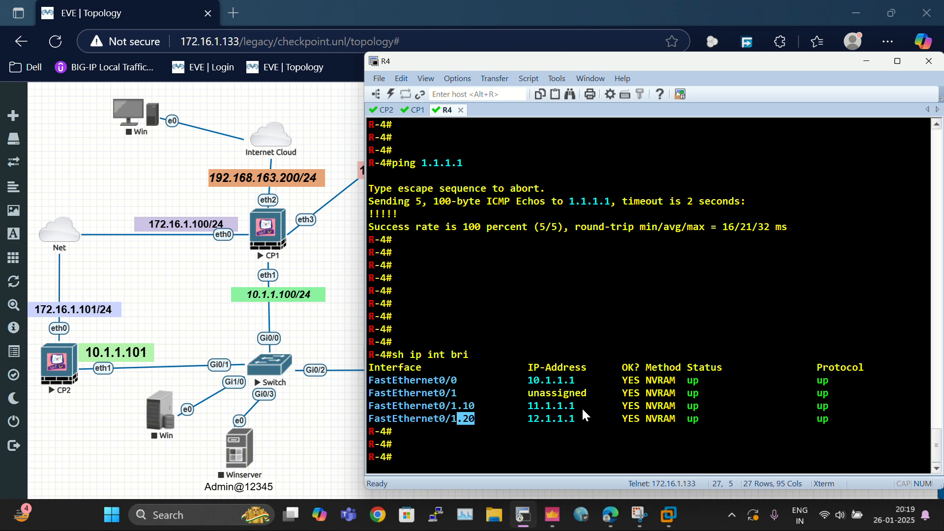
left_click_drag(581, 411, 524, 412)
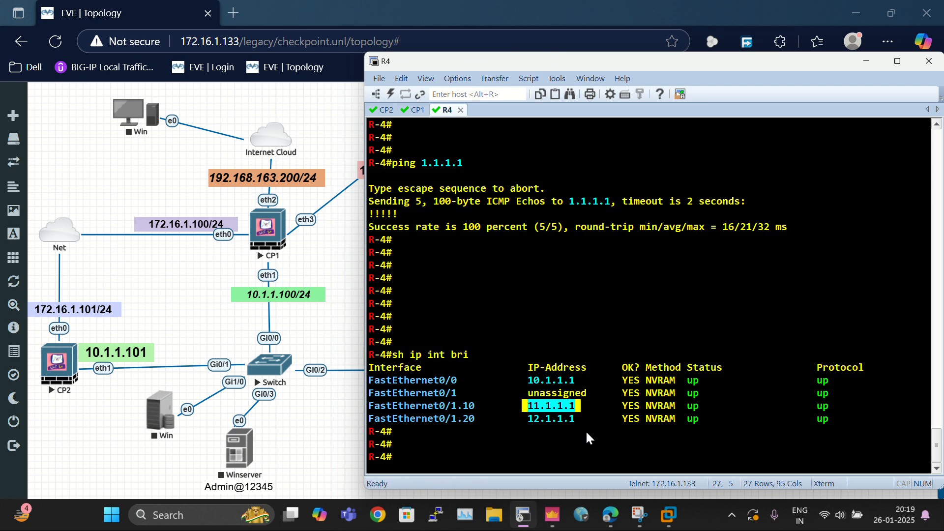
left_click_drag(584, 422, 523, 423)
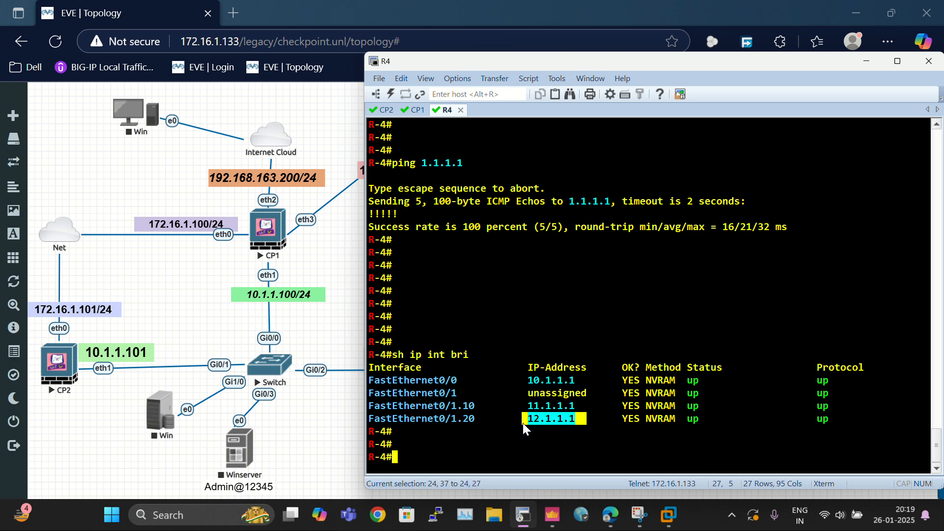
Step: Display R4's routing table with sh ip route and highlight the gateway of last resort
left_click(617, 334)
key("Return")
key("Return")
key("Return")
type("sh")
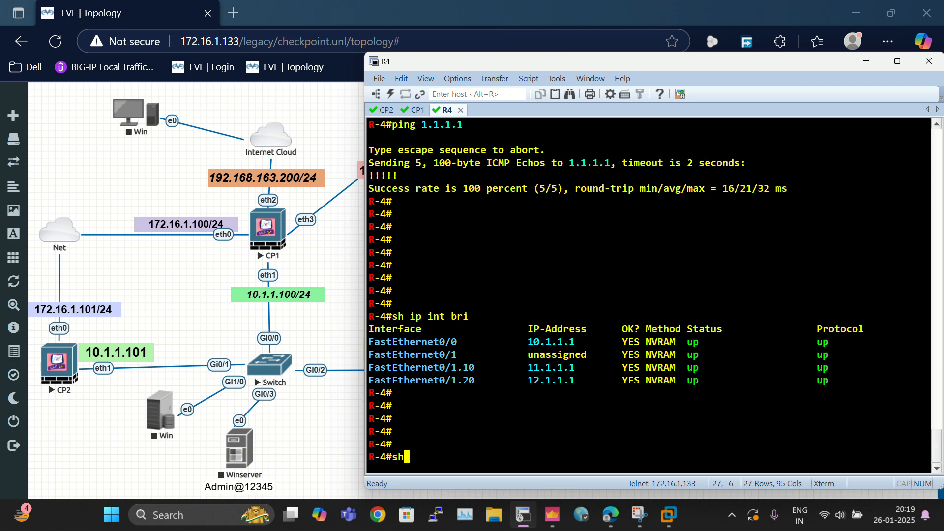
type(" ip route")
key("Return")
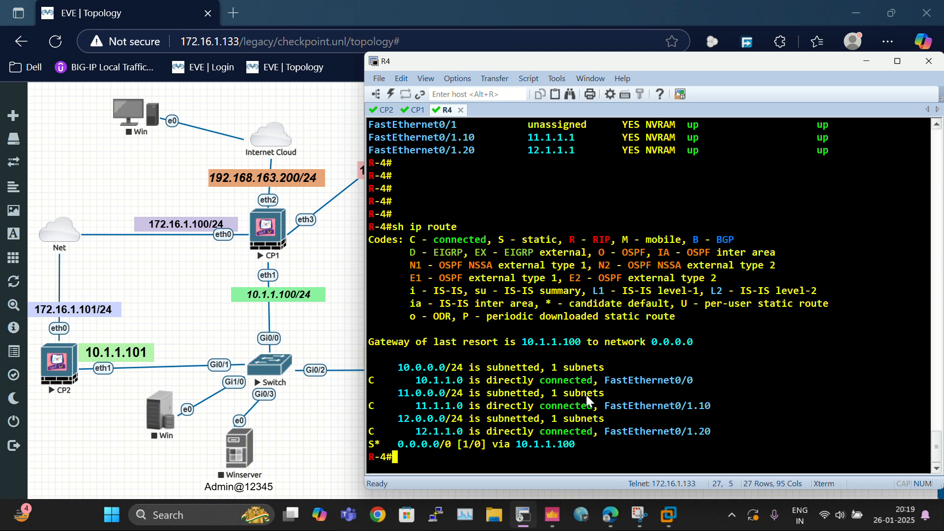
left_click_drag(520, 340, 558, 342)
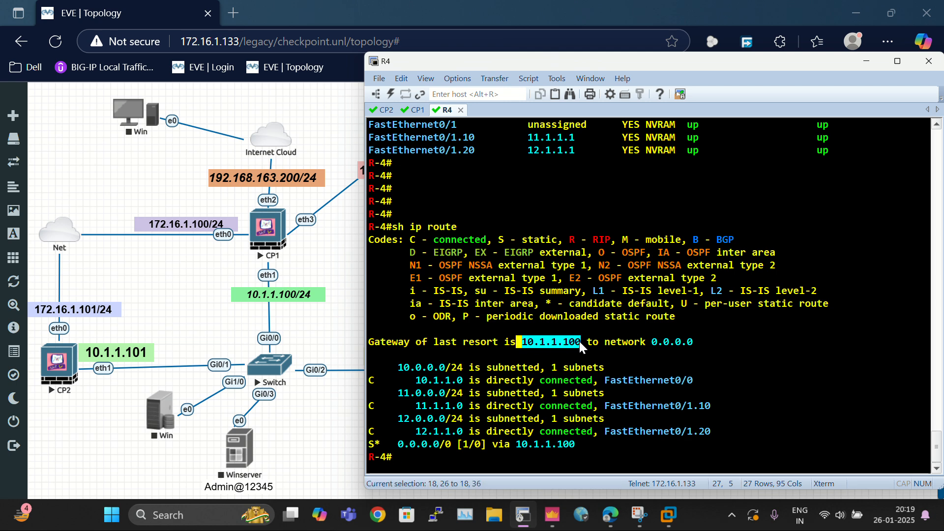
left_click(579, 341)
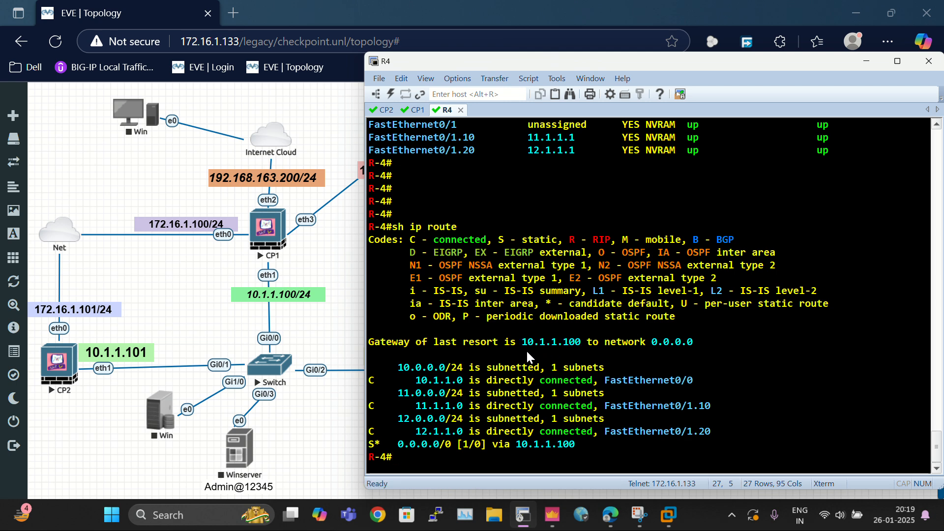
left_click_drag(521, 343, 578, 346)
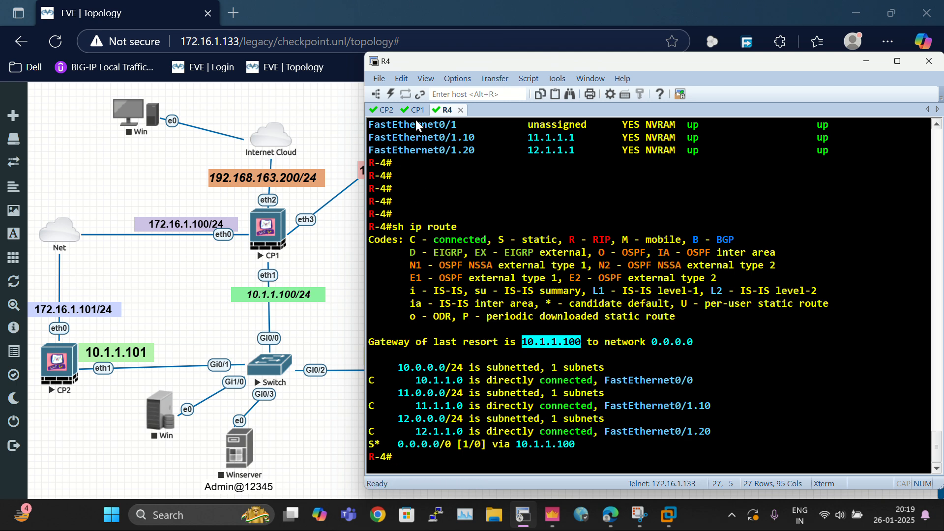
Step: Switch to the CP1 console, list the gateway interfaces with fw getifs, and highlight the eth1 entry
left_click(414, 111)
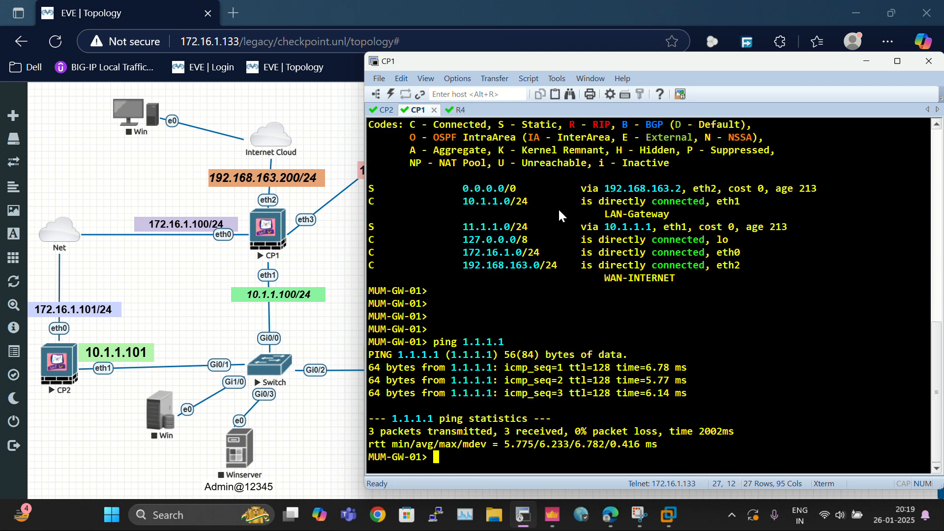
key("Return")
key("Return")
type("fwt")
key("BackSpace")
type("getifs")
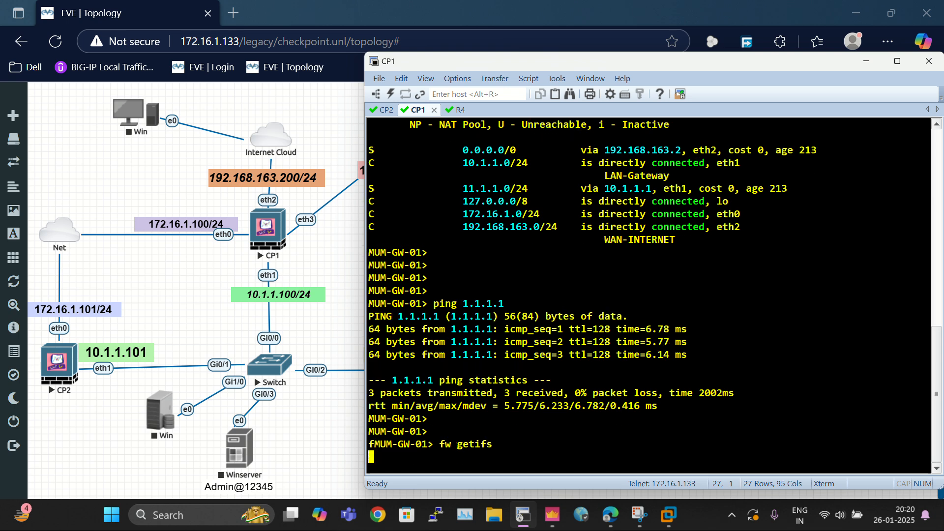
key("Return")
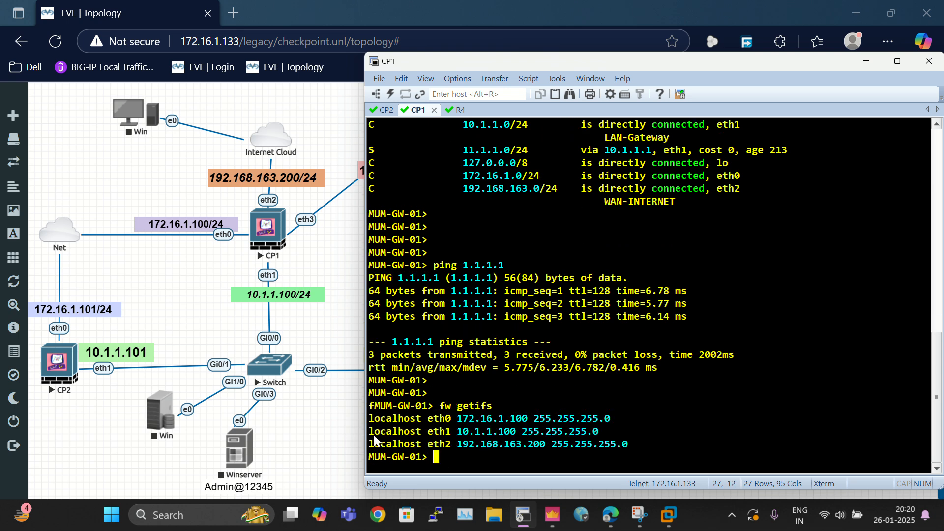
left_click_drag(375, 436, 516, 432)
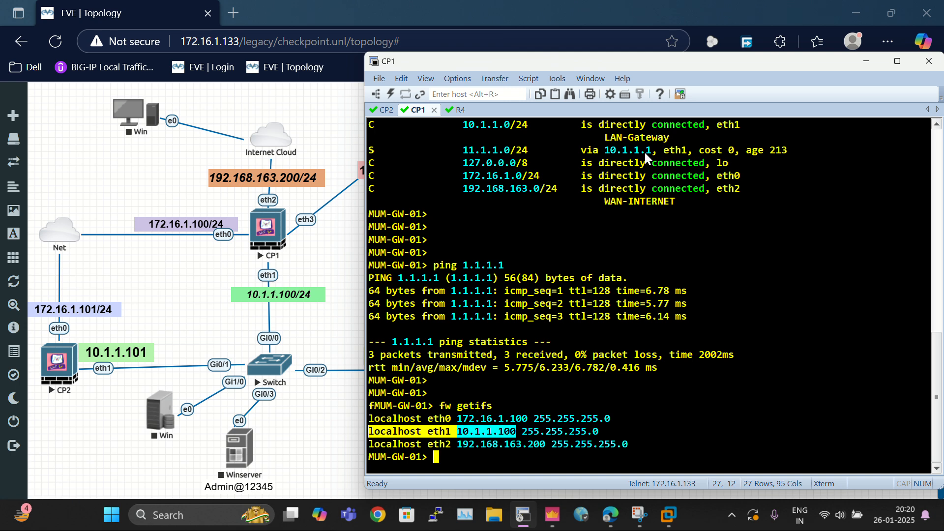
Step: Return to the R4 console and ping 1.1.1.1
left_click(457, 111)
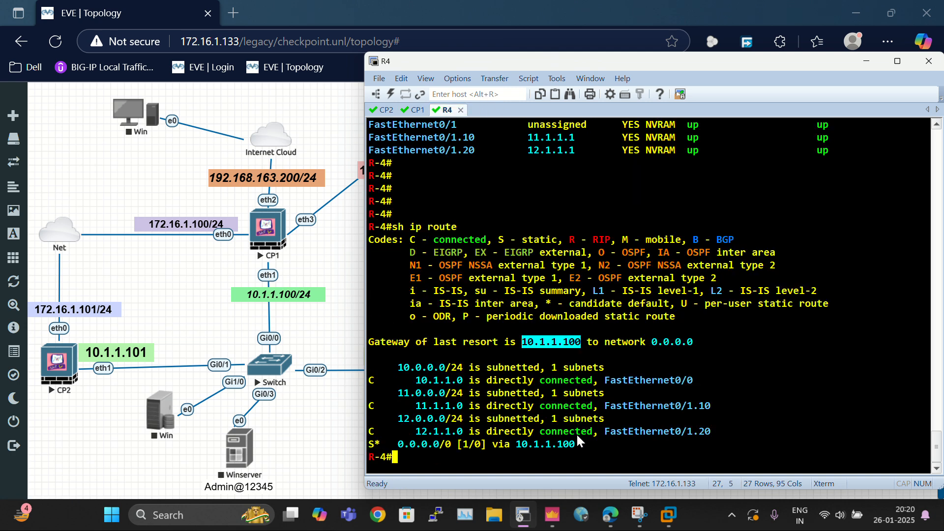
key("Return")
key("Return")
key("Return")
key("Return")
key("Return")
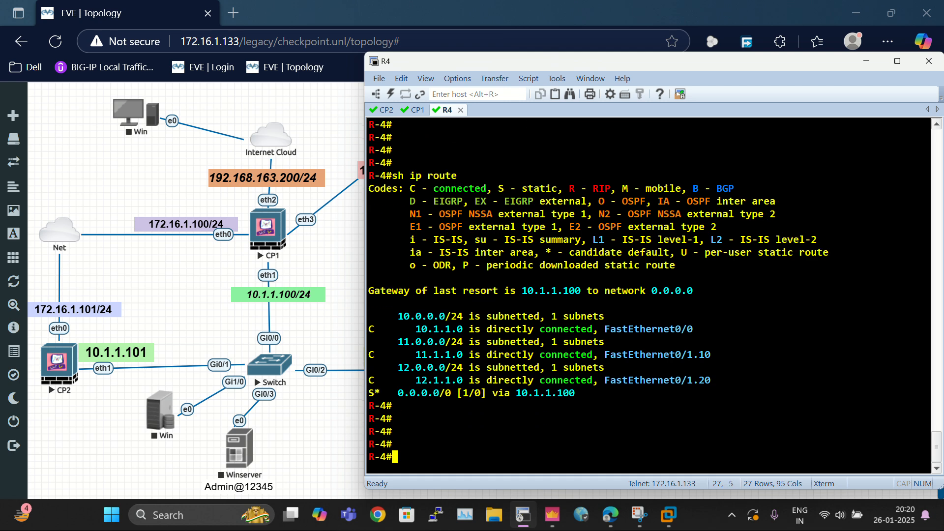
key("Return")
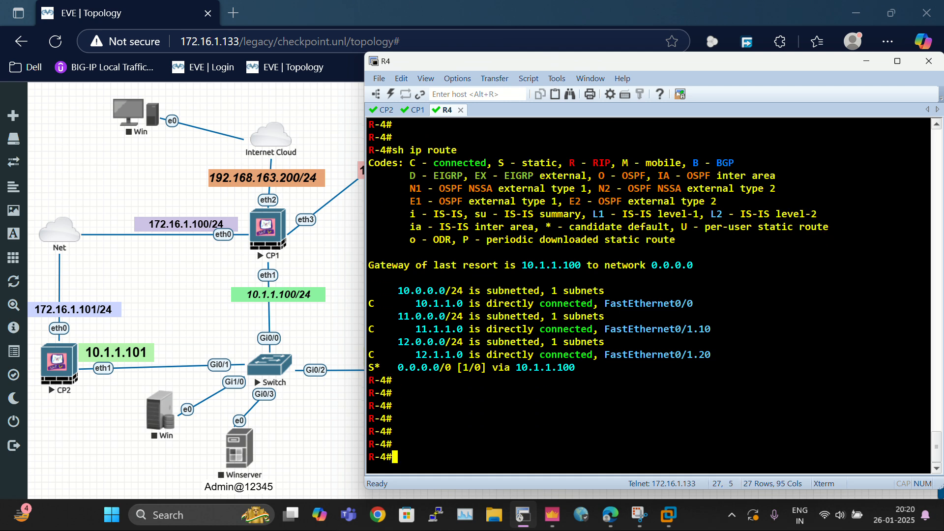
type("ping 1.1.1.1")
key("Return")
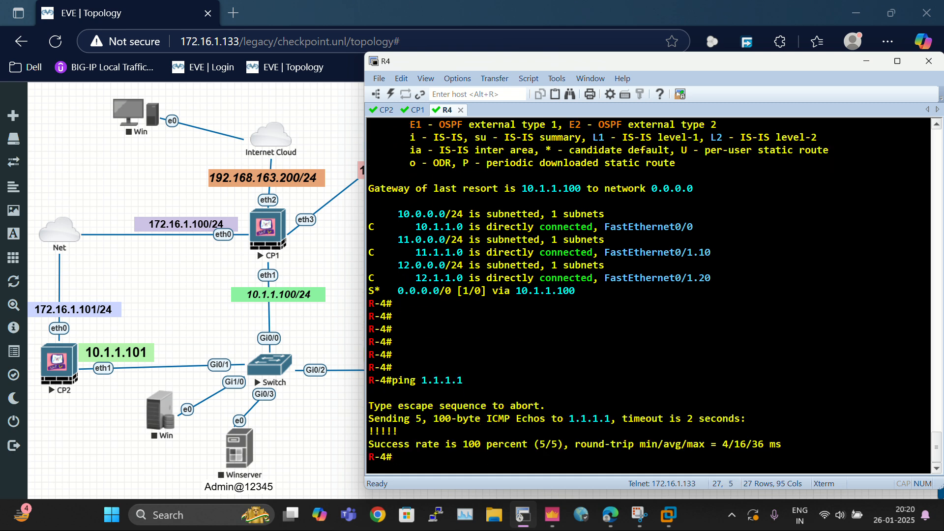
Step: Ping 8.8.8.8 from R4
type("ping 8.8.8.8")
key("Return")
key("Return")
key("Return")
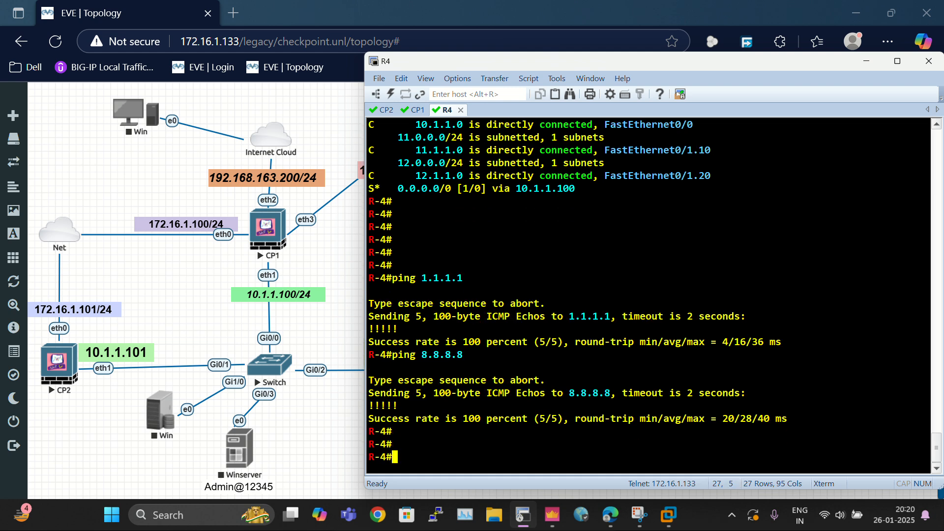
Step: Ping 8.8.8.8 from R4 using FastEthernet 0/1.10 as the source interface
left_click_drag(376, 266, 653, 436)
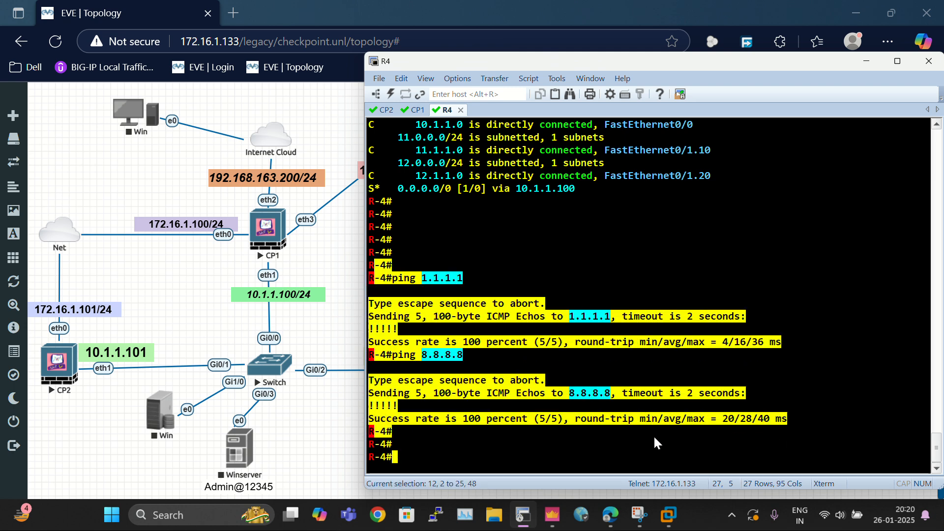
left_click(427, 441)
type("ping ")
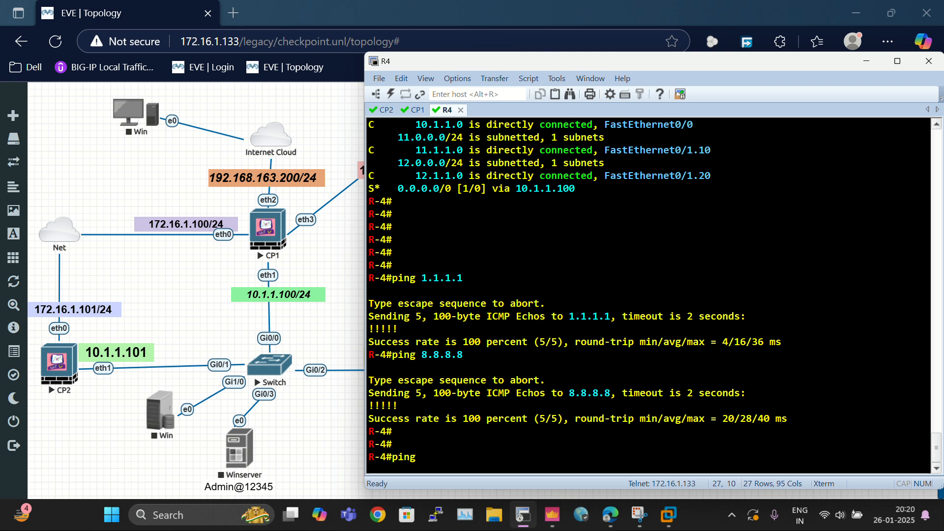
type("8.8.8.8 so")
key("Tab")
type("fa")
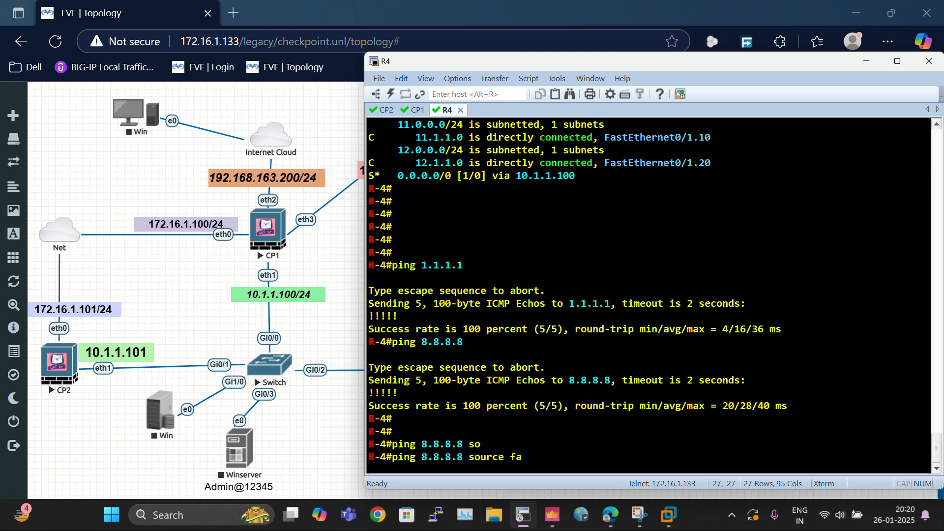
key("Tab")
type("0/1")
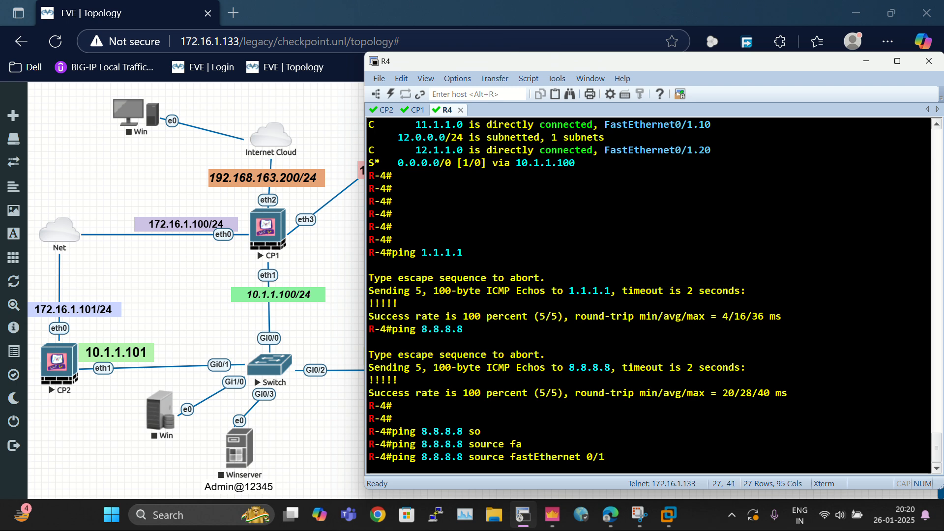
type(".10")
key("Return")
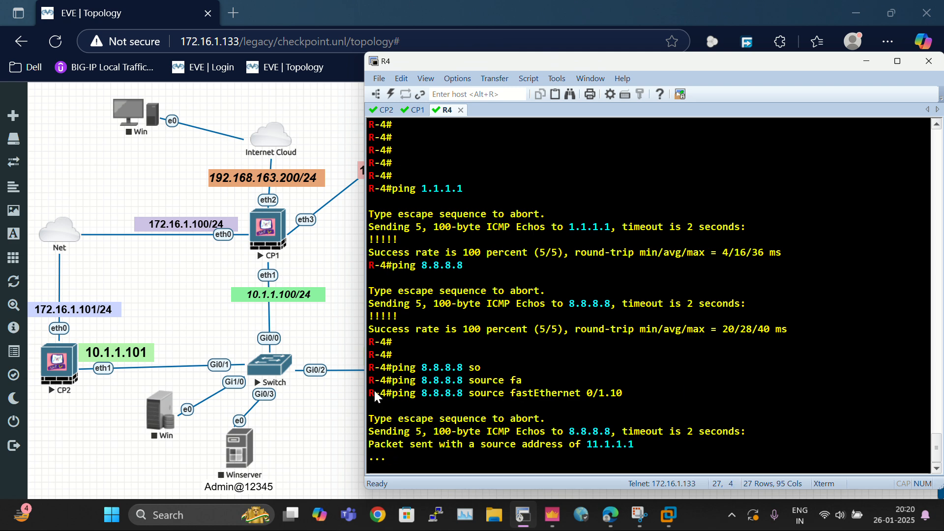
Step: Ping 8.8.8.8 from R4 using FastEthernet 0/1.20 as the source interface
left_click_drag(374, 389, 642, 458)
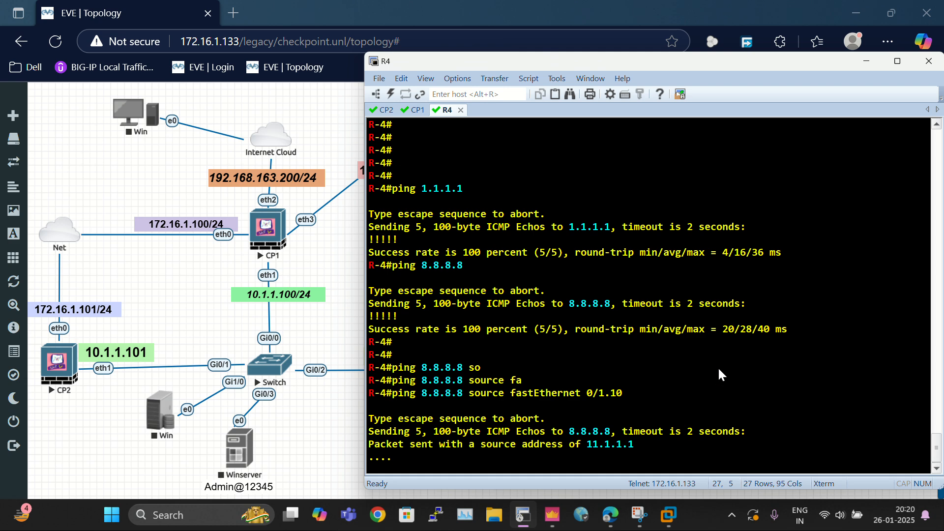
key("Up")
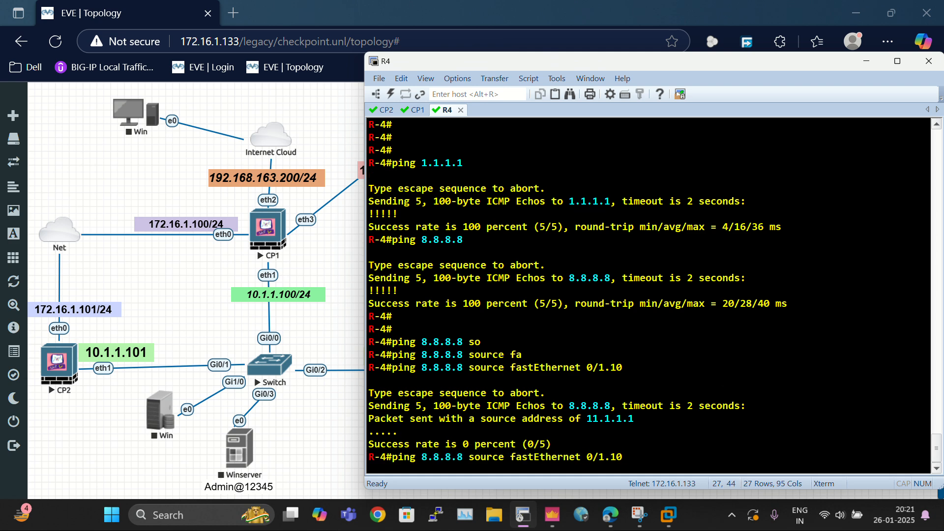
key("Left")
key("BackSpace")
type("2")
key("Return")
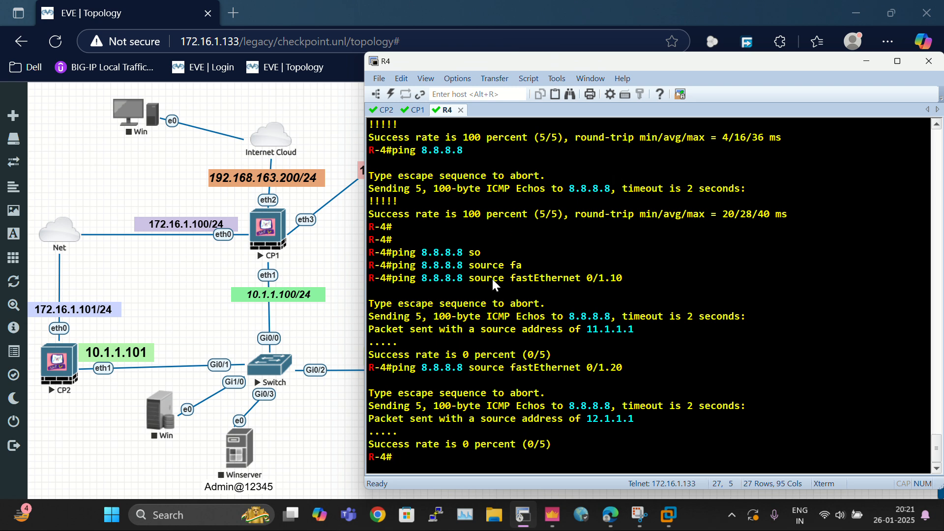
Step: Review the Internet Rule's source network in the gateway's security policy
left_click_drag(380, 287, 606, 471)
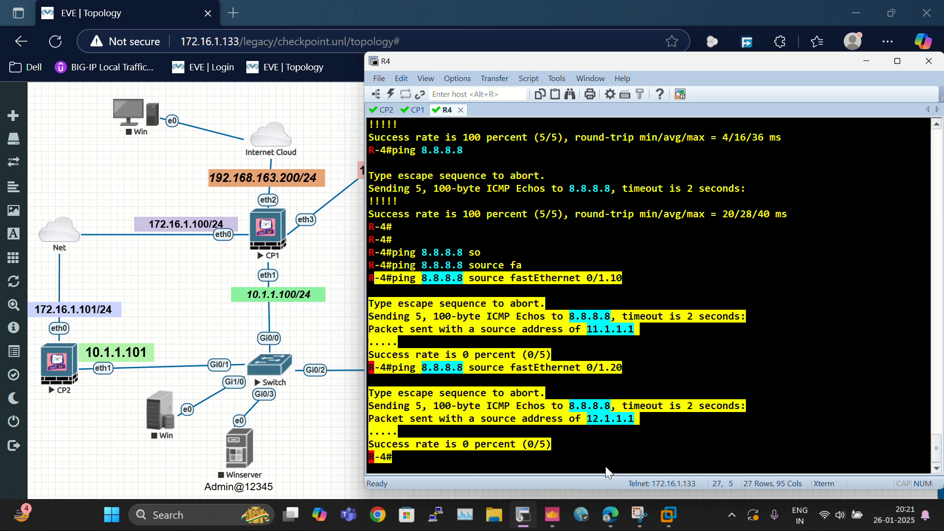
key("alt+Tab")
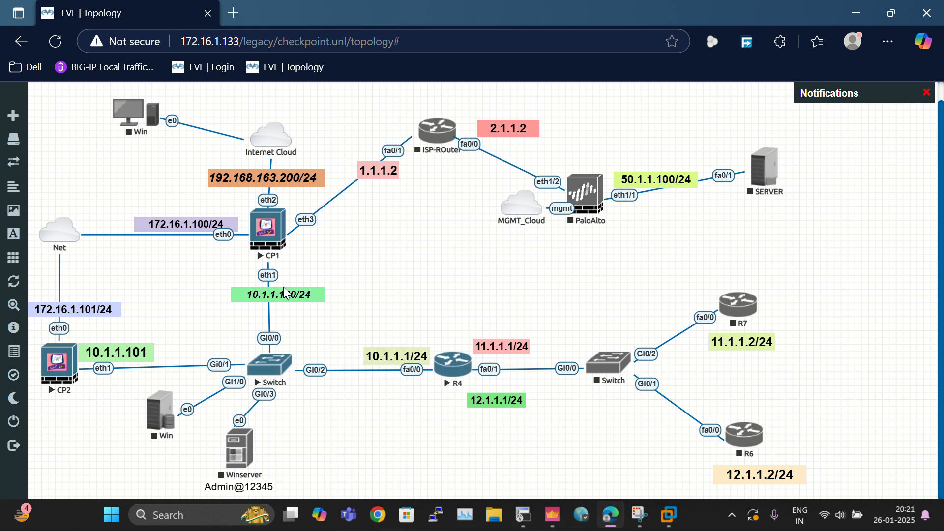
left_click(552, 513)
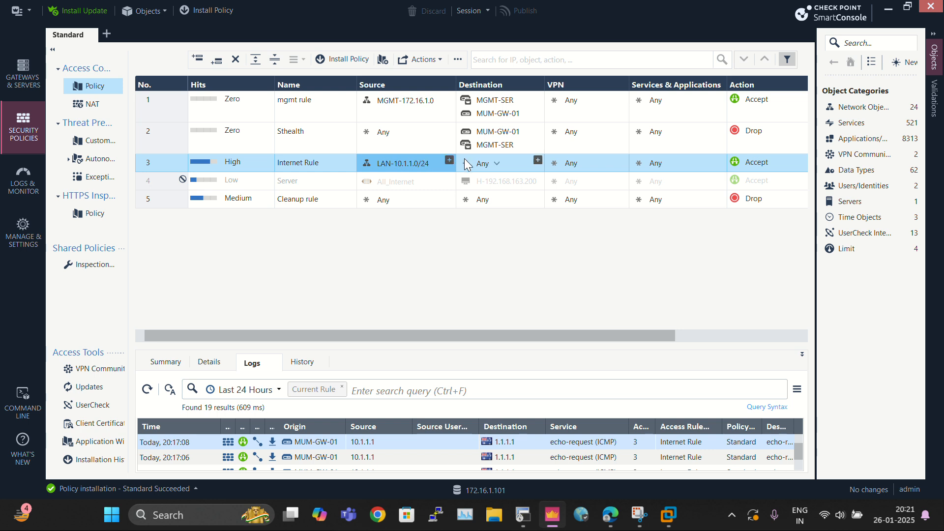
mouse_move(407, 165)
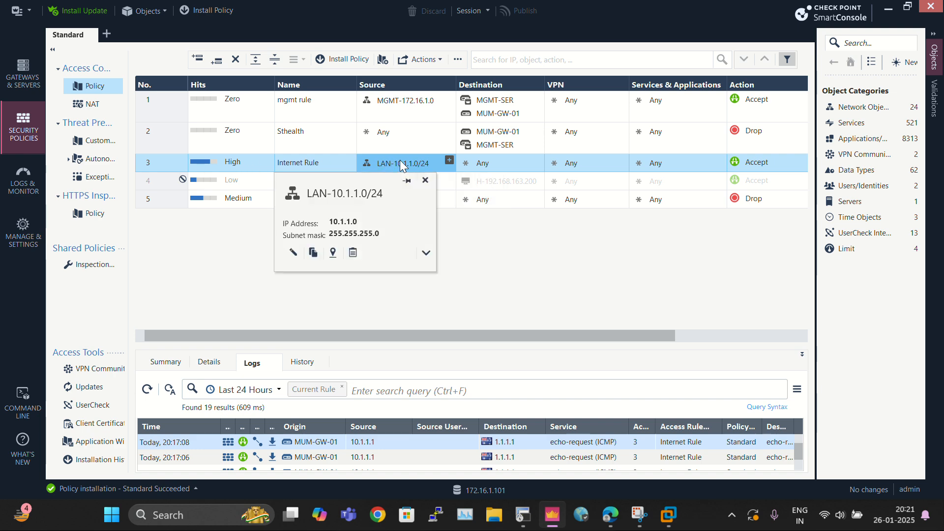
key("alt+Tab")
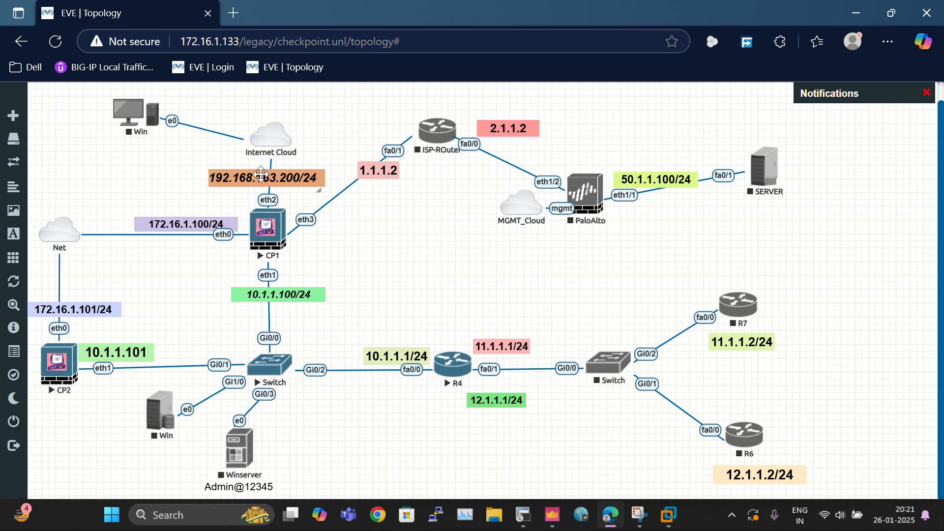
key("alt+Tab")
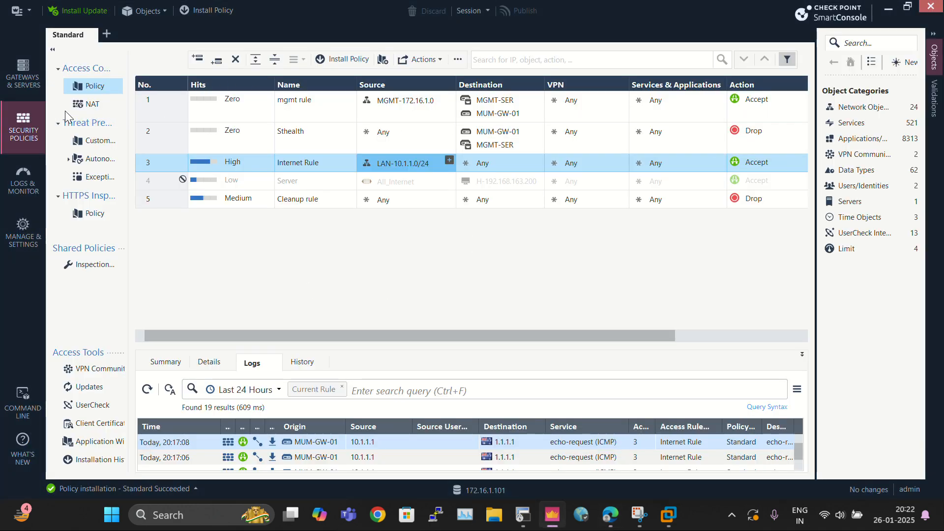
Step: Open the NAT policy and inspect the hide rule for LAN-10.1.1.0/24
left_click(82, 108)
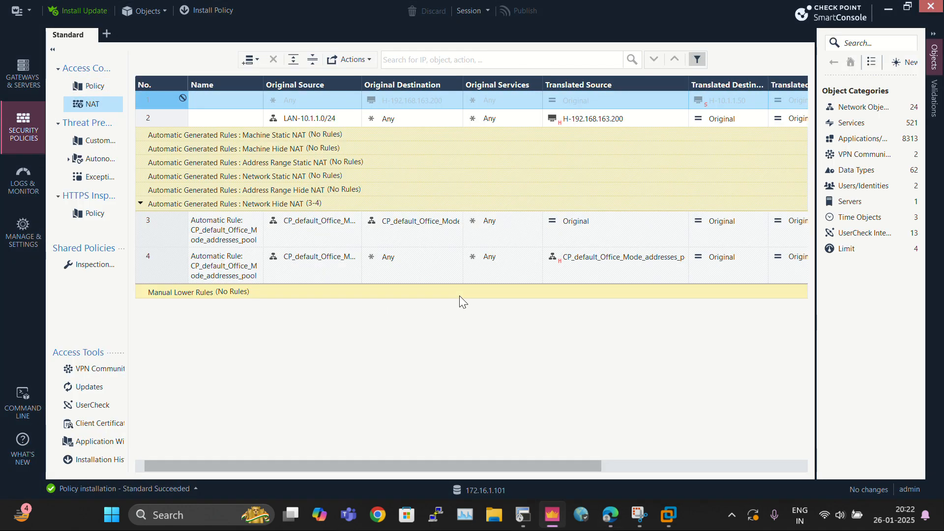
left_click(304, 120)
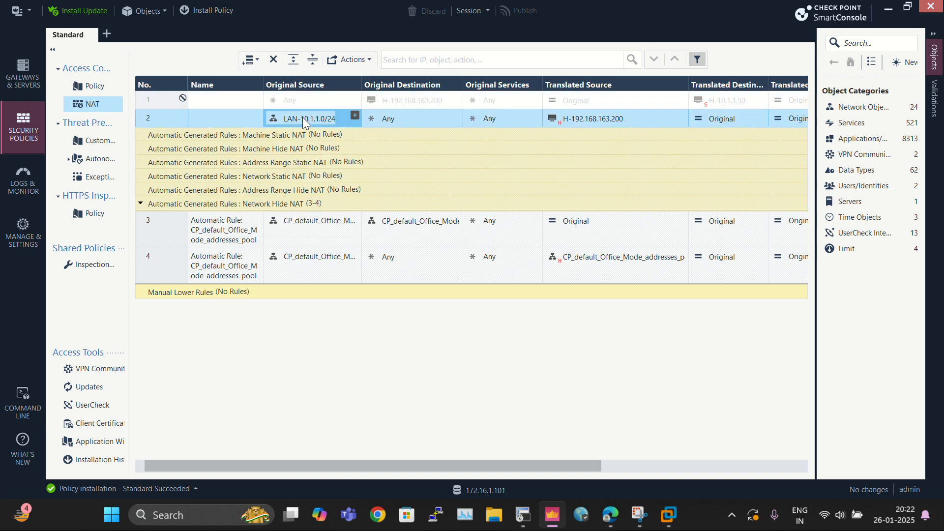
mouse_move(309, 127)
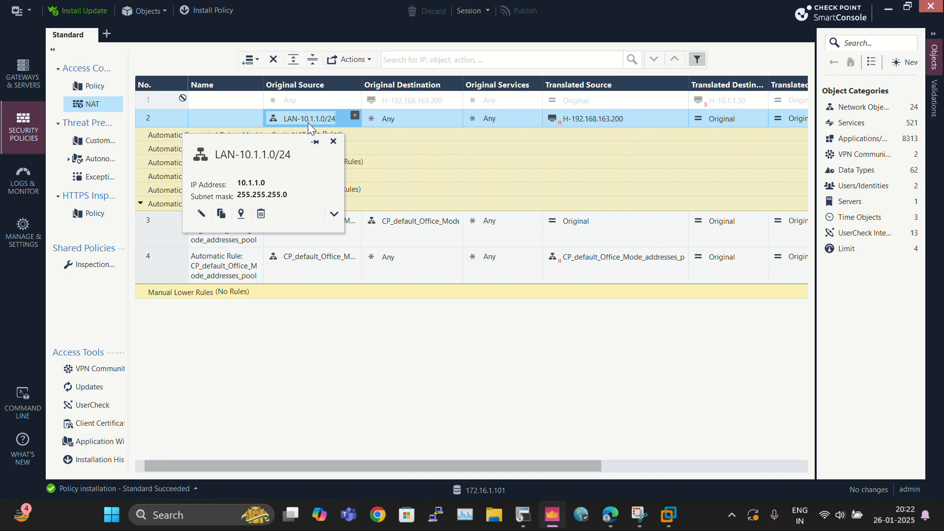
key("alt+Tab")
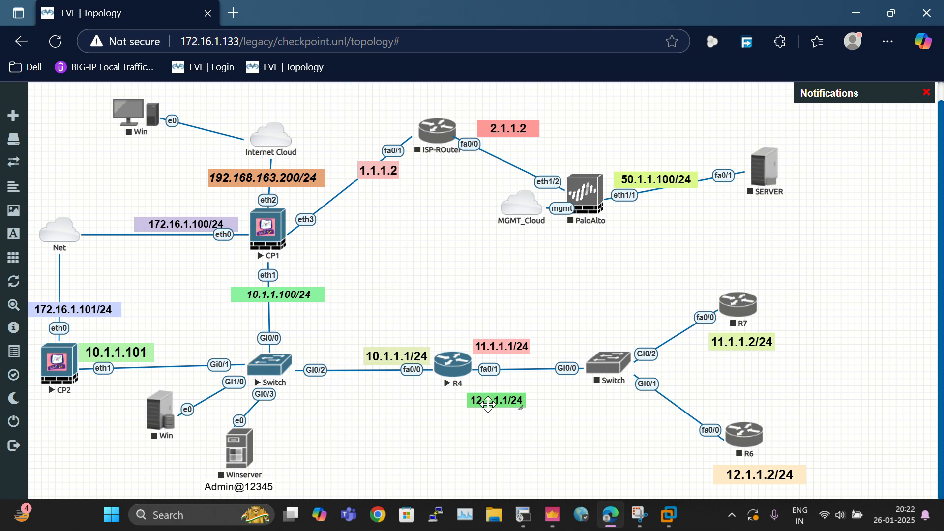
key("alt+Tab")
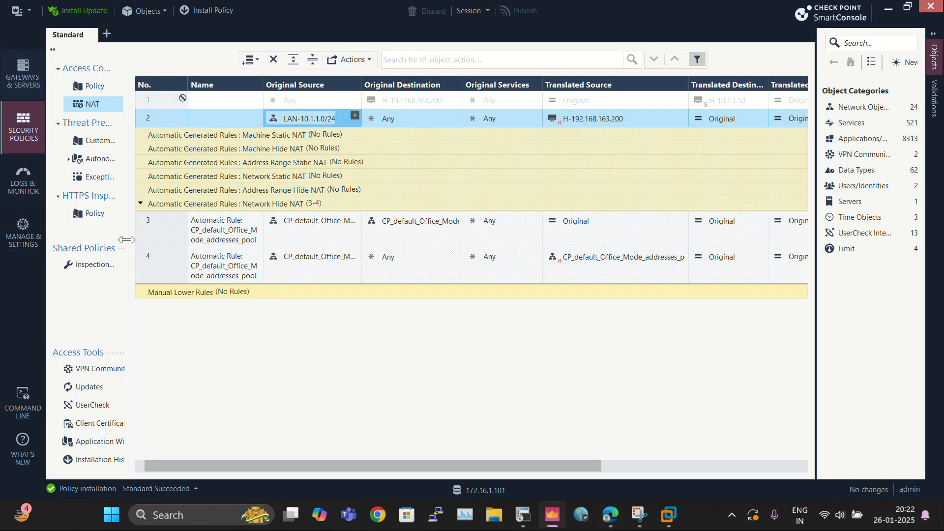
key("alt+Tab")
key("alt+Tab")
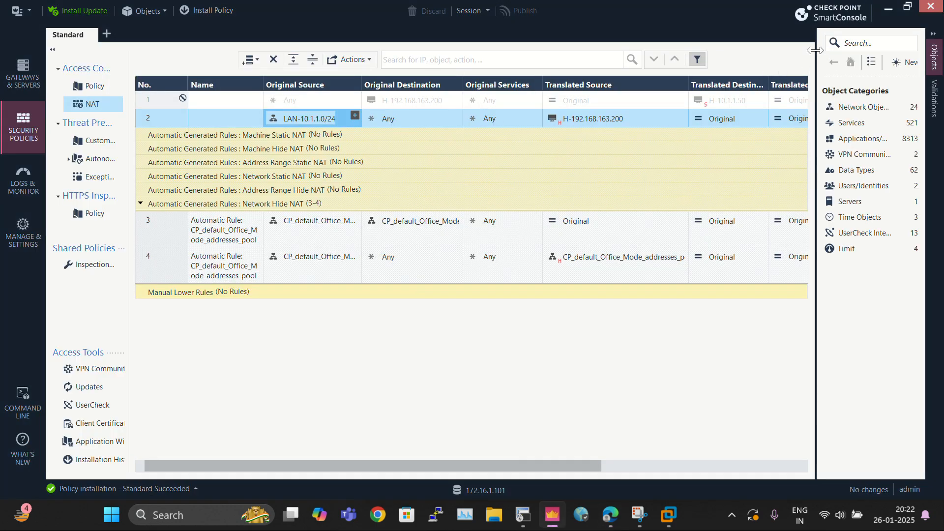
Step: Search the object list for existing 11.1.1.0 and 12.1.1.0 network objects
left_click_drag(818, 53, 744, 57)
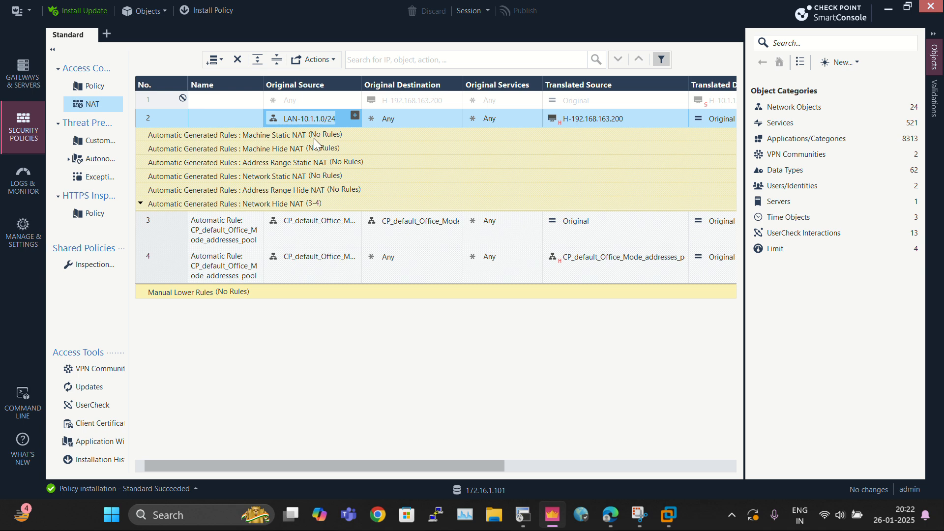
left_click(855, 64)
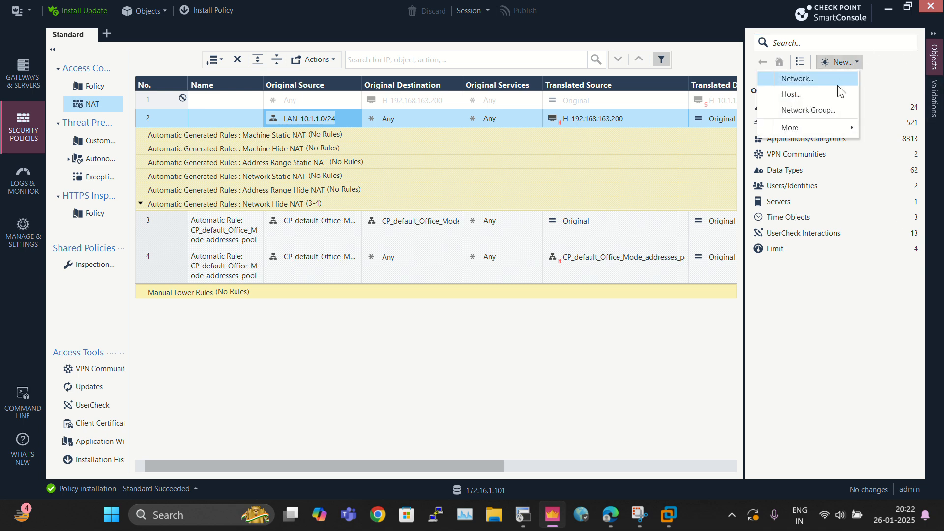
left_click(809, 42)
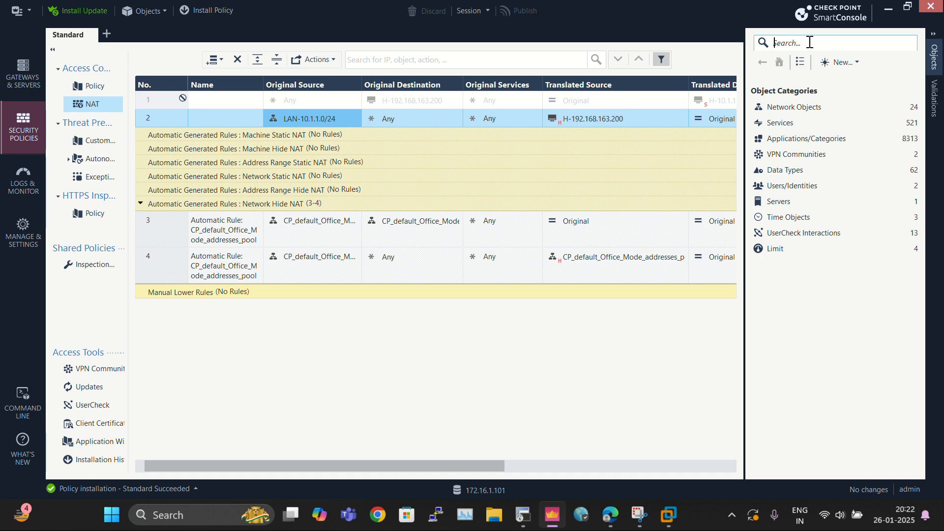
left_click(810, 42)
type("11.1.1.")
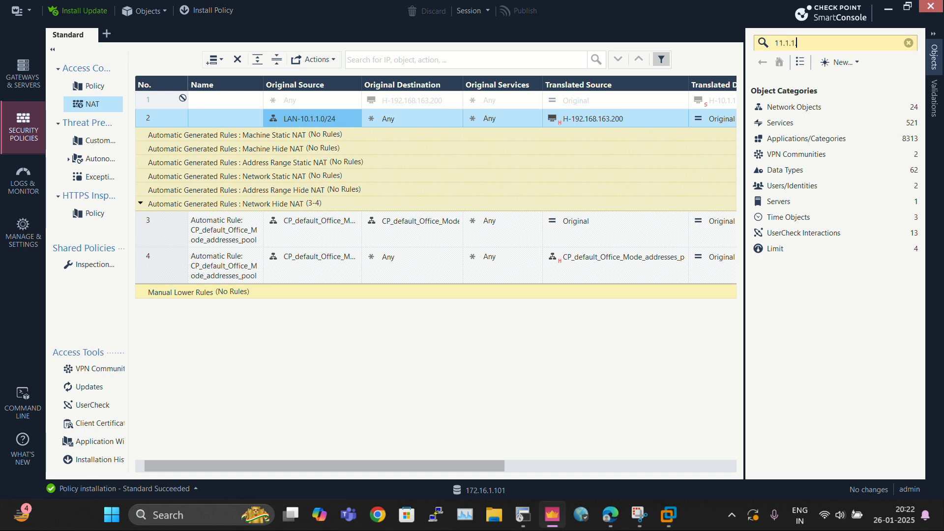
key("BackSpace")
key("BackSpace")
key("BackSpace")
key("BackSpace")
key("BackSpace")
key("BackSpace")
key("BackSpace")
key("BackSpace")
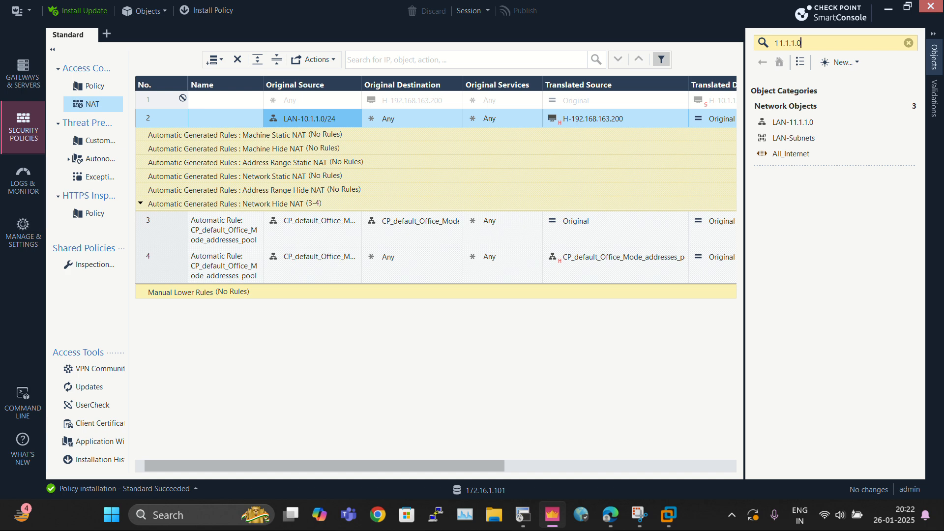
type("12")
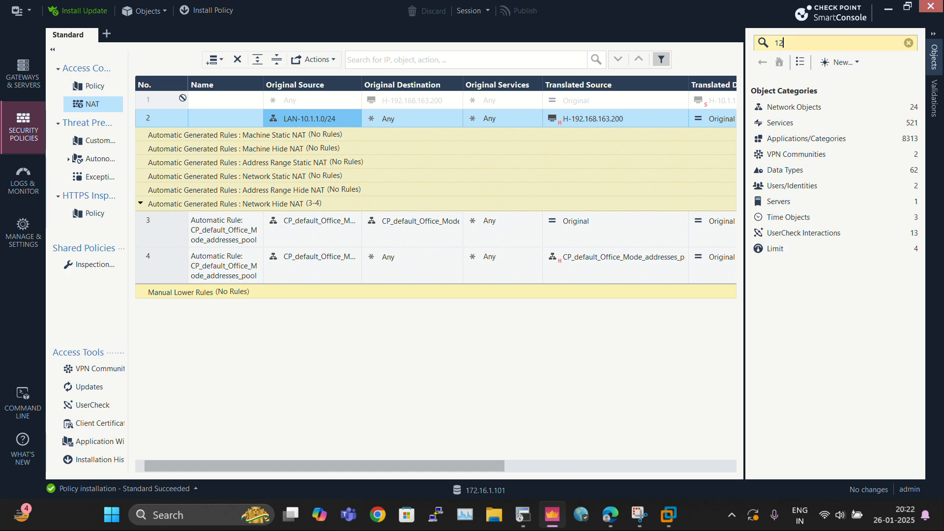
type(".1.1.")
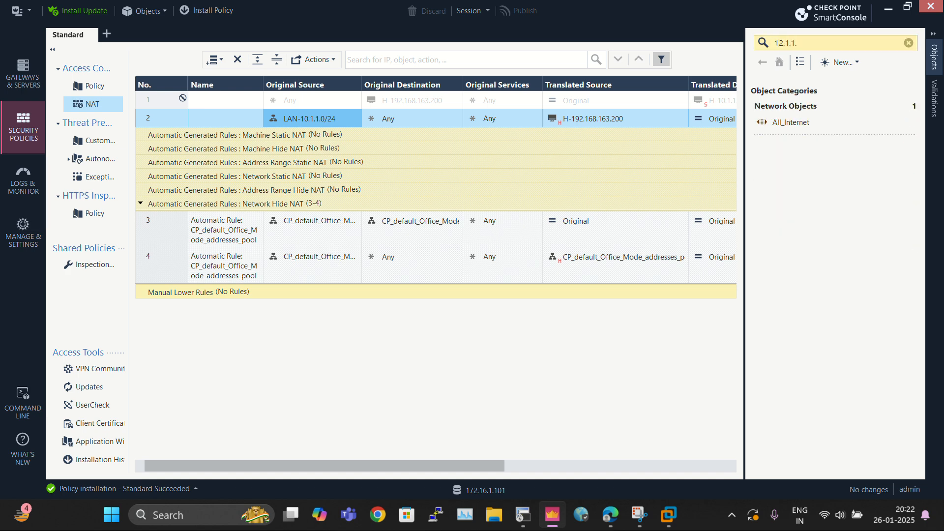
type("0")
key("BackSpace")
key("BackSpace")
key("BackSpace")
key("BackSpace")
key("BackSpace")
key("BackSpace")
key("BackSpace")
key("BackSpace")
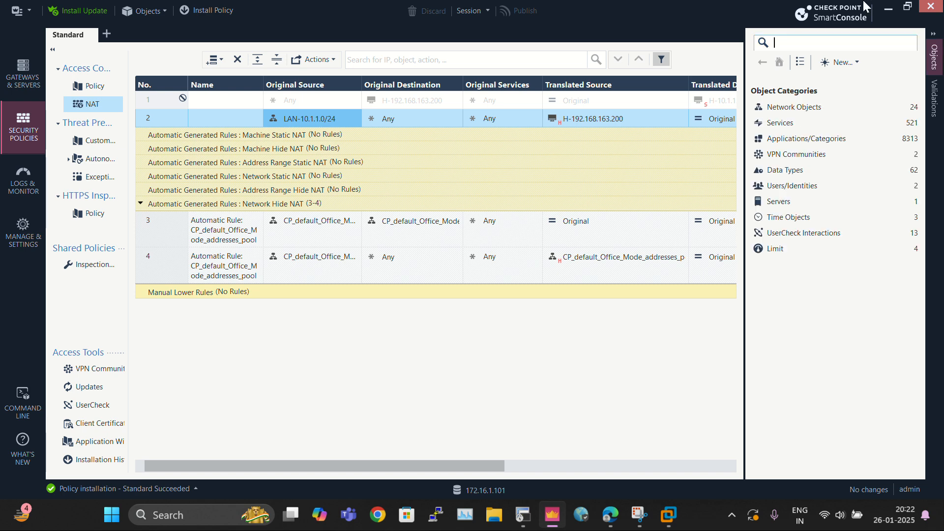
Step: Create network object LAN-12.1.1.0/24 with network address 12.1.1.0 and net mask 255.255.255.0
left_click(856, 62)
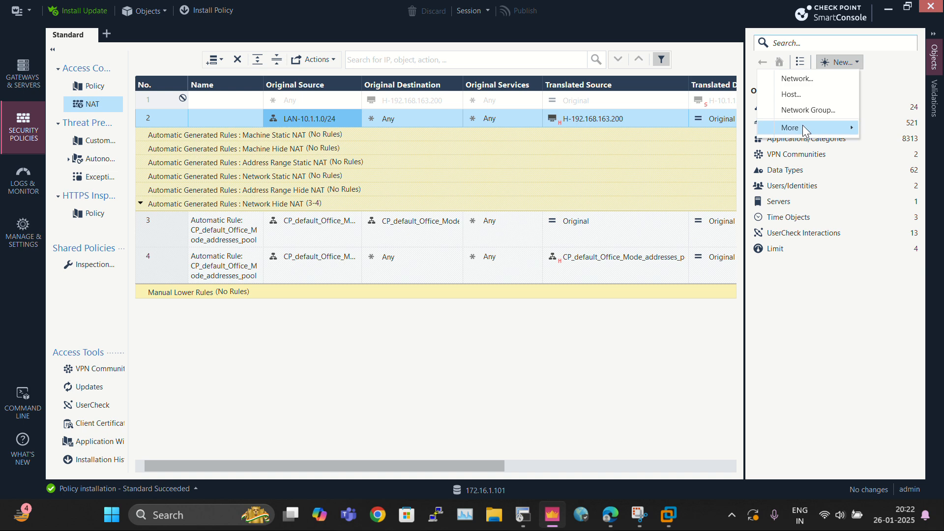
left_click(807, 79)
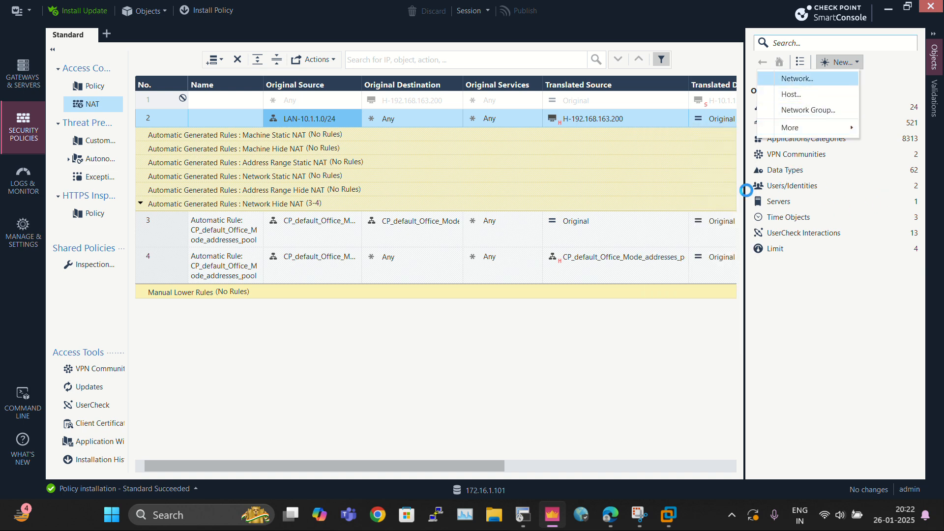
type("LAN")
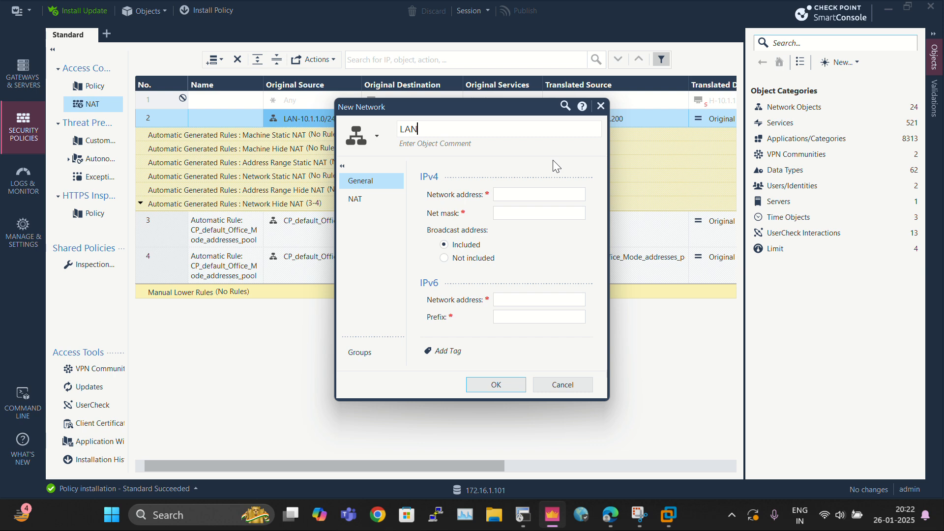
type("-12.1.1.0/24")
left_click_drag(421, 129, 482, 132)
key("ctrl+c")
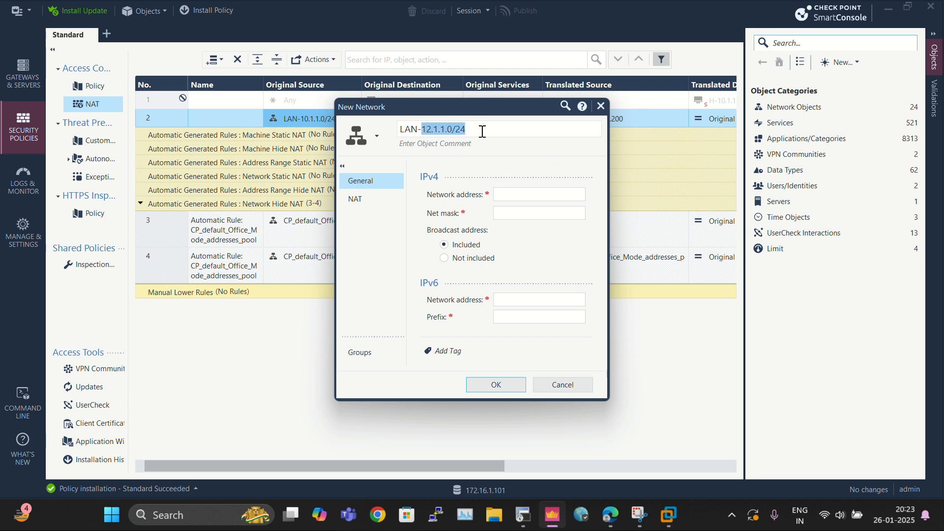
left_click(530, 193)
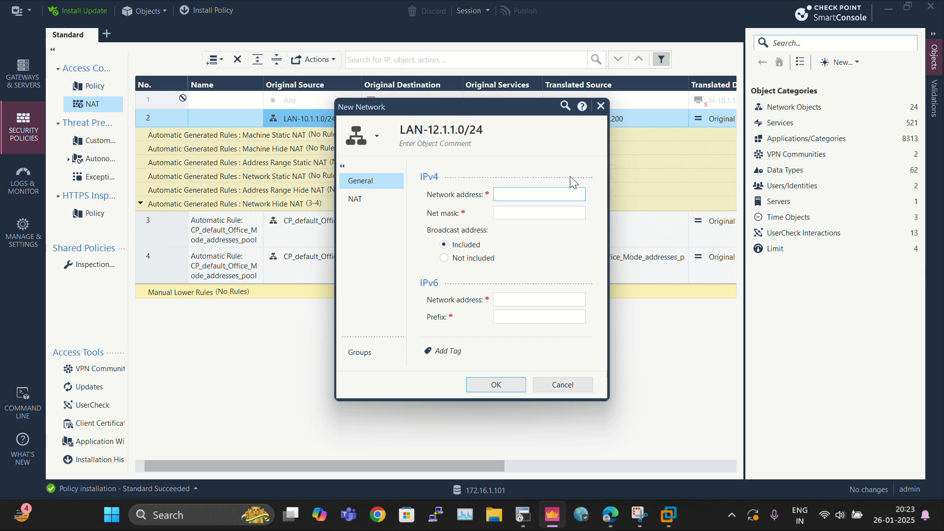
key("ctrl+v")
key("BackSpace")
key("BackSpace")
key("BackSpace")
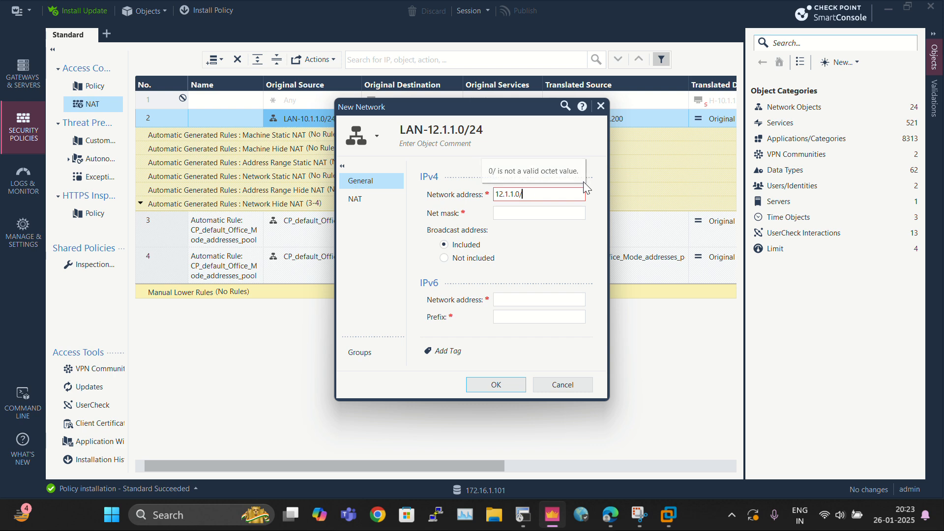
key("Tab")
type("255")
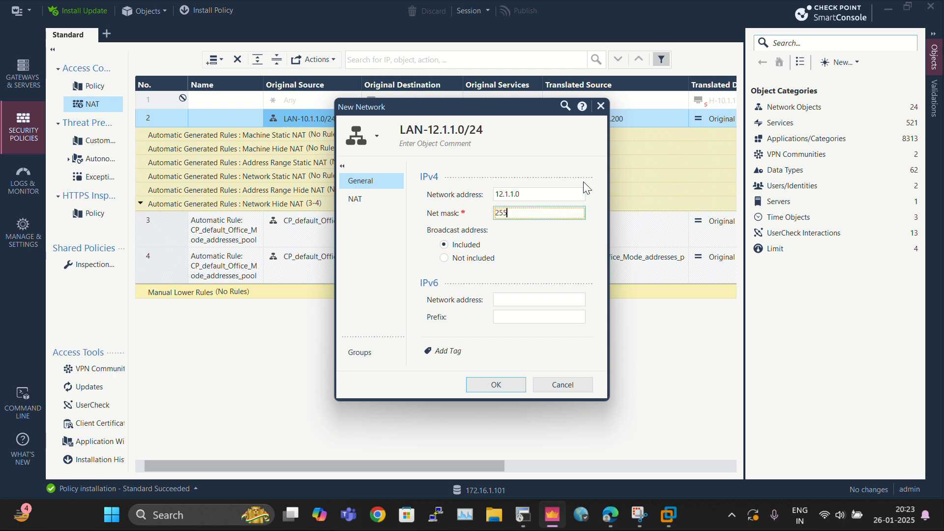
type(".255.255.0")
left_click(501, 388)
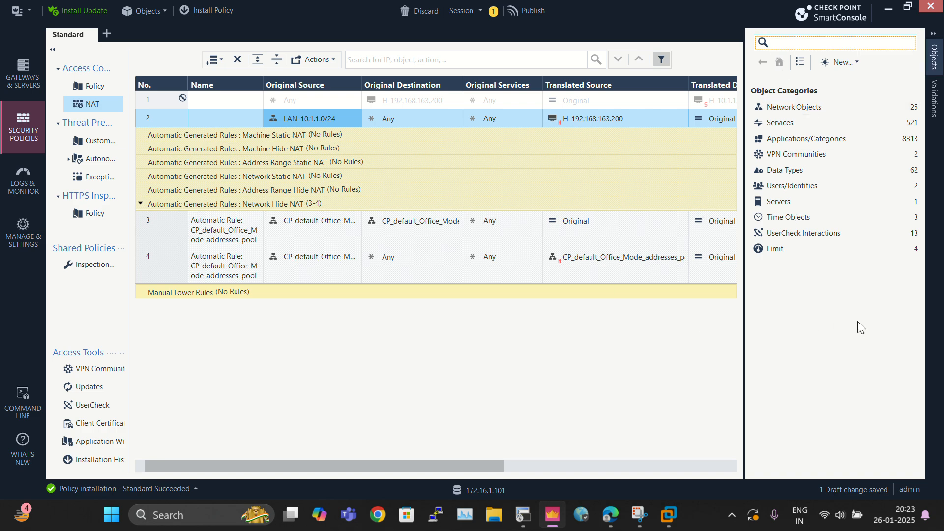
key("alt+Tab")
key("alt+Tab")
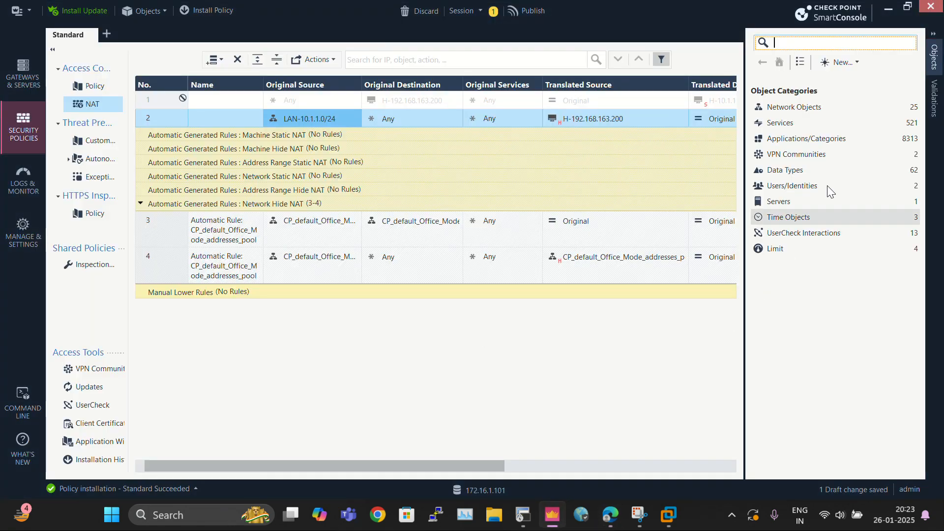
key("alt+Tab")
key("alt+Tab")
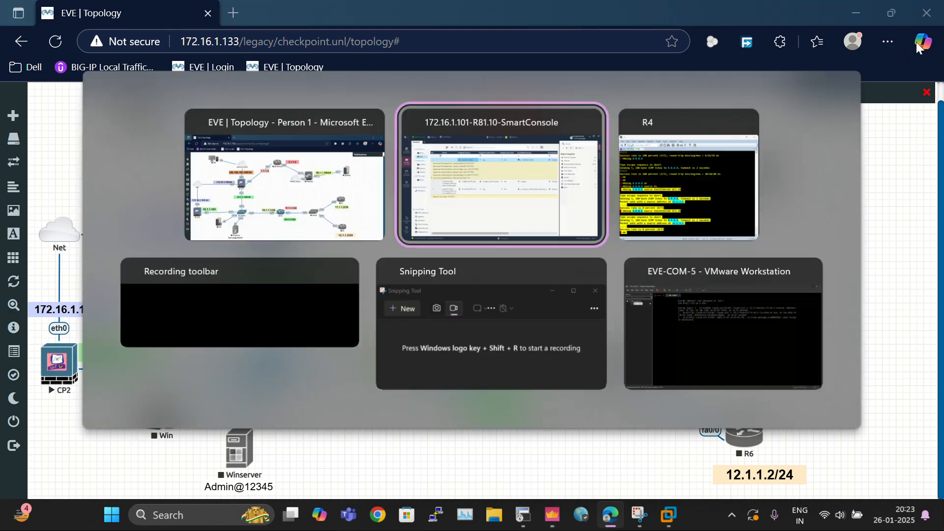
Step: Create a new network group named ALL-LAN-SUBNETS
left_click(858, 62)
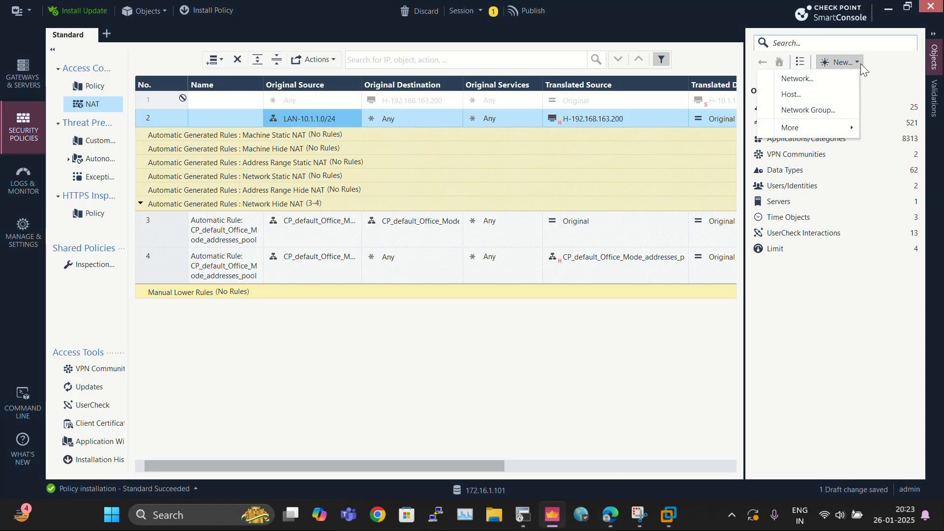
left_click(823, 107)
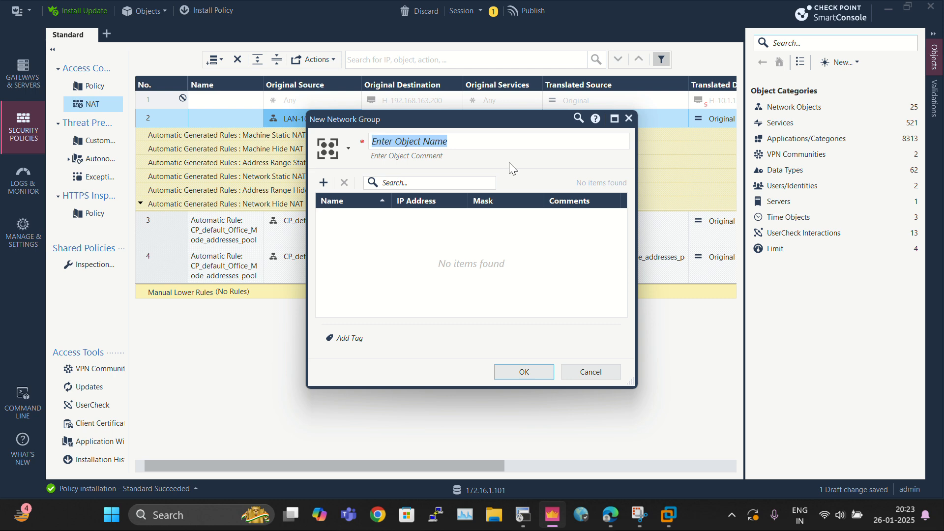
type("ALL-")
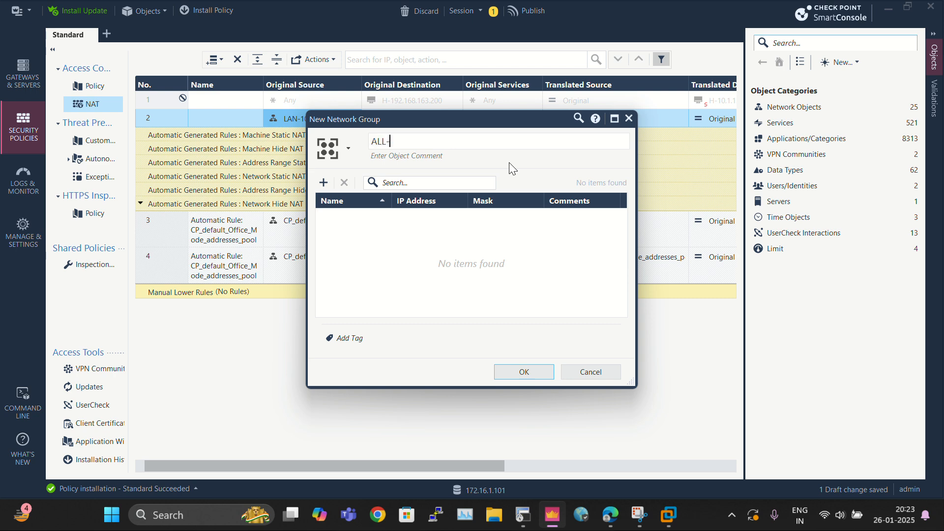
type("LAN-SUBNETS")
Step: Add the LAN-10.1.1.0/24 network object to the group's members
left_click(410, 182)
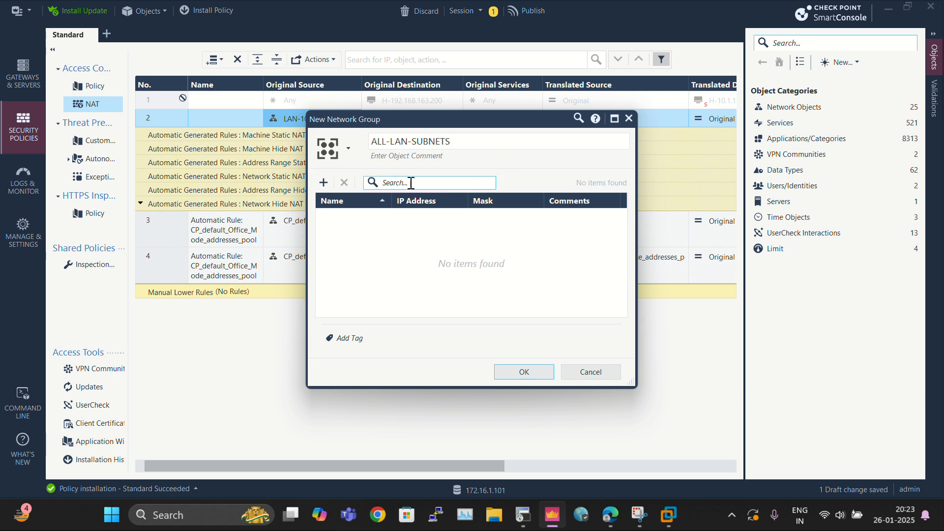
left_click(323, 182)
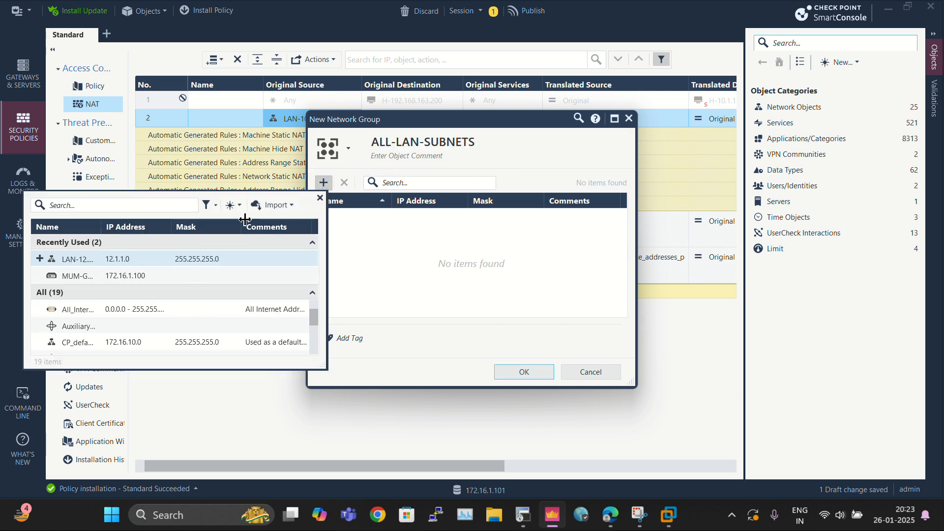
left_click(308, 159)
left_click(328, 183)
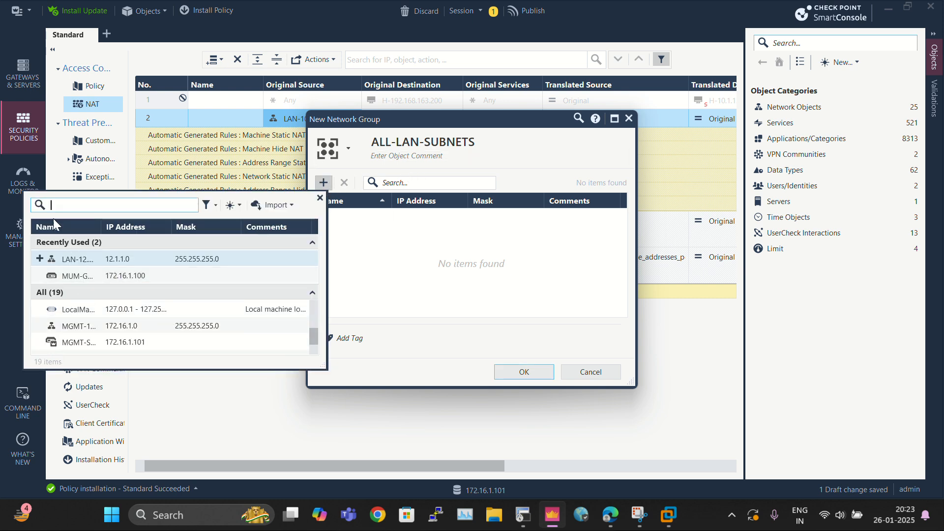
left_click(61, 208)
type("10")
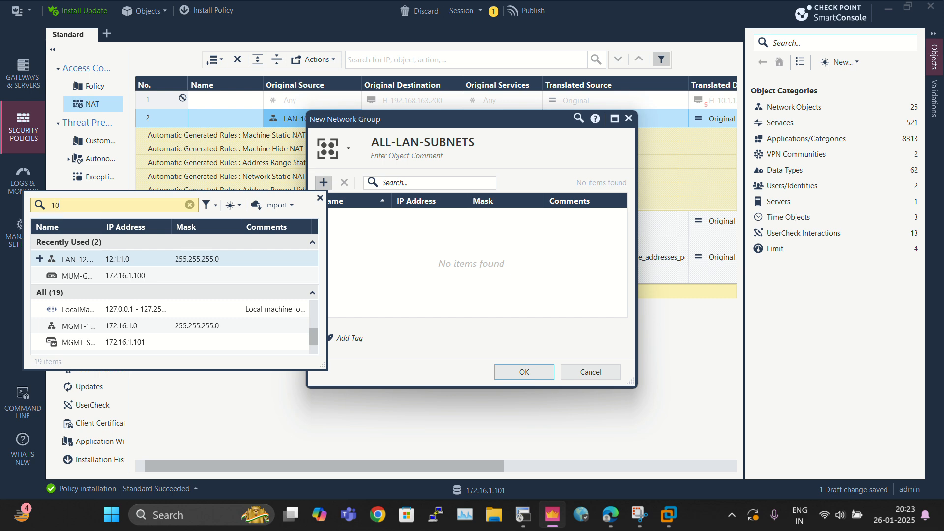
type(".1.1.1")
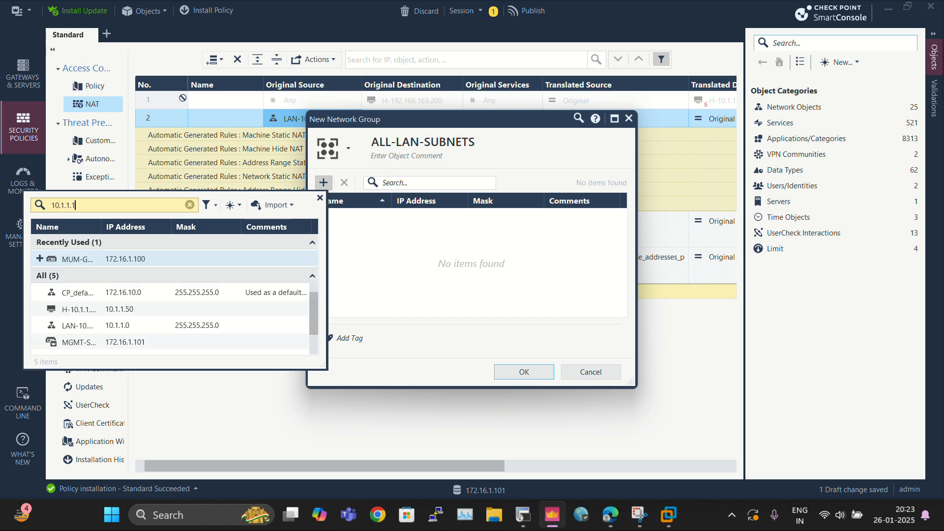
key("BackSpace")
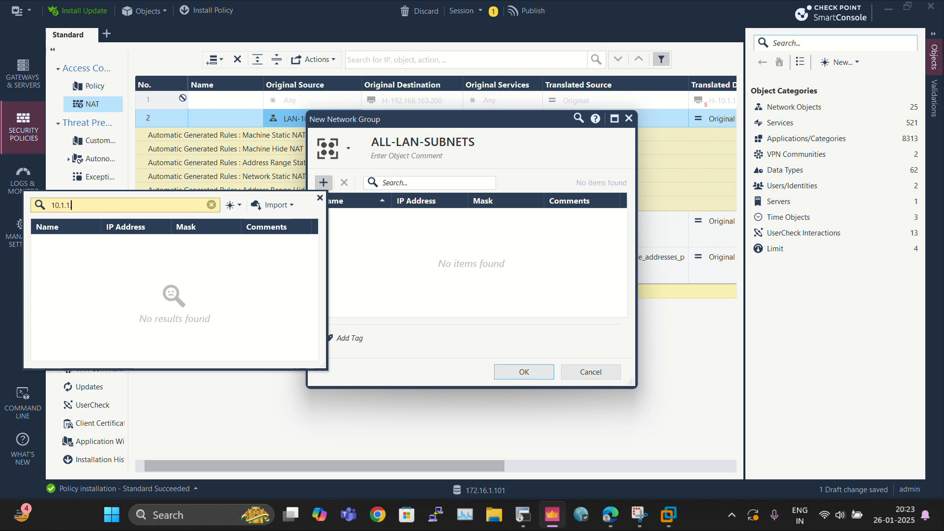
type("0")
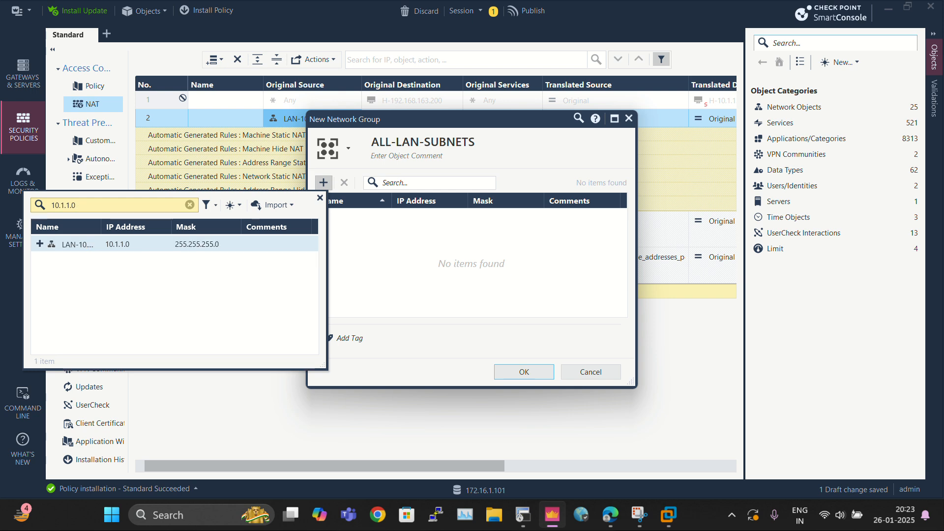
left_click(40, 244)
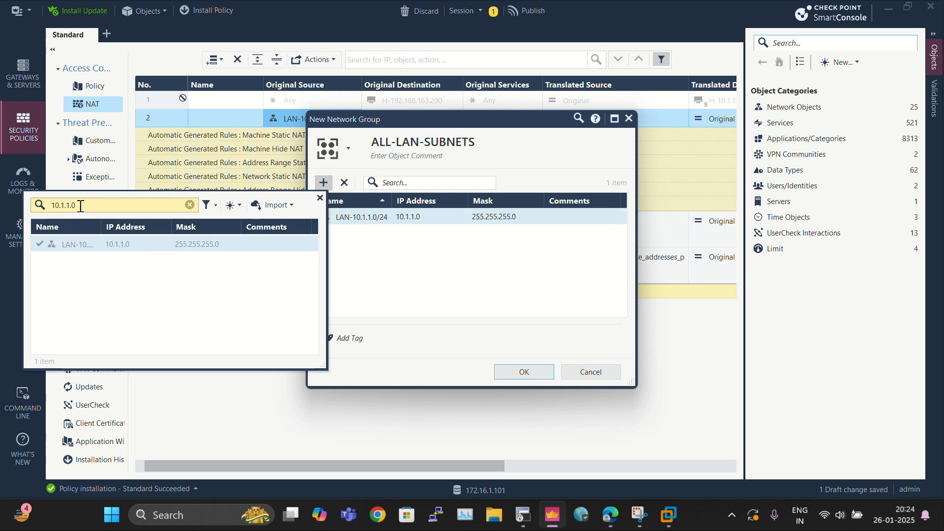
Step: Add the LAN-11.1.1.0 and LAN-12.1.1.0/24 network objects to the group's members
key("BackSpace")
key("BackSpace")
key("BackSpace")
type("1.1.1.0")
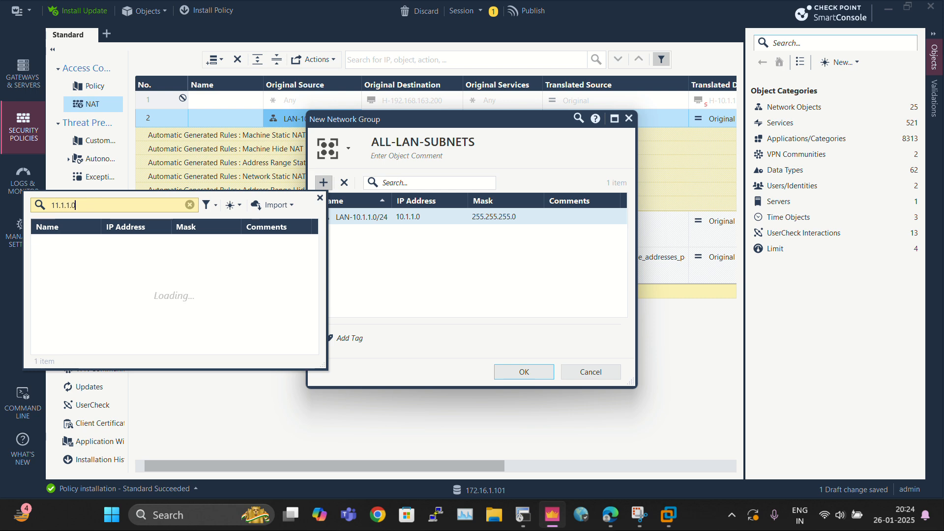
left_click(41, 243)
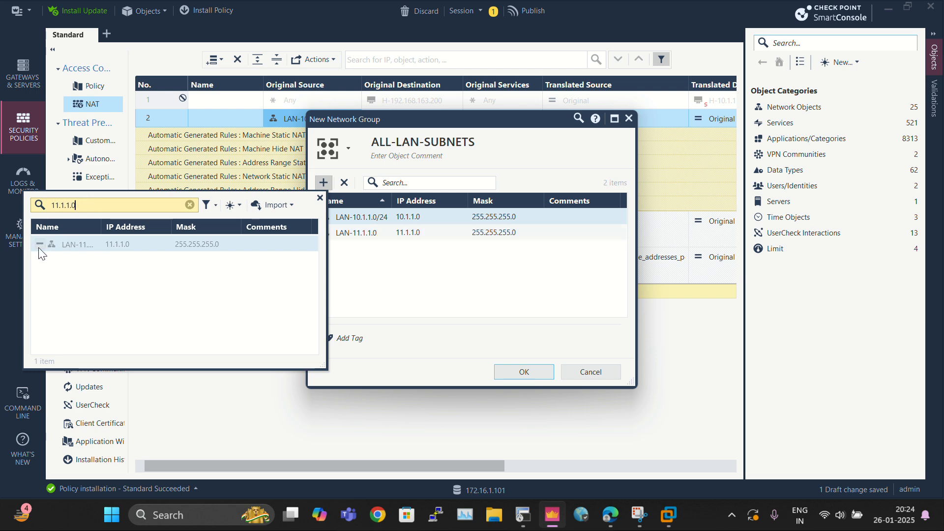
key("Left")
key("Left")
key("BackSpace")
type("2")
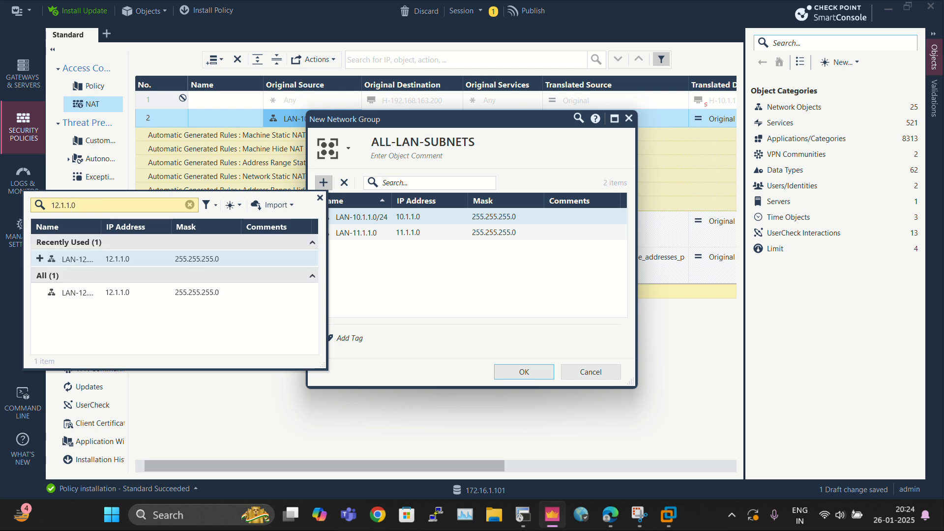
left_click(40, 258)
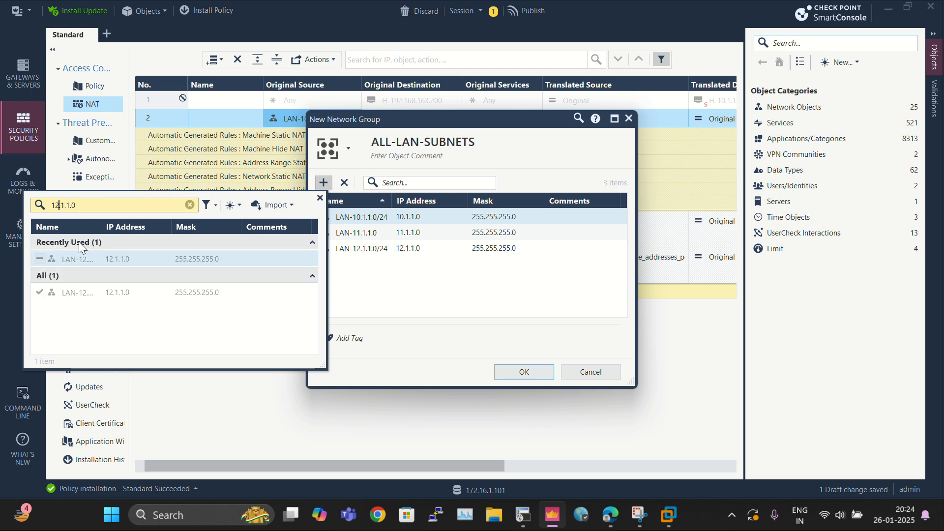
Step: Save the ALL-LAN-SUBNETS network group
left_click(323, 198)
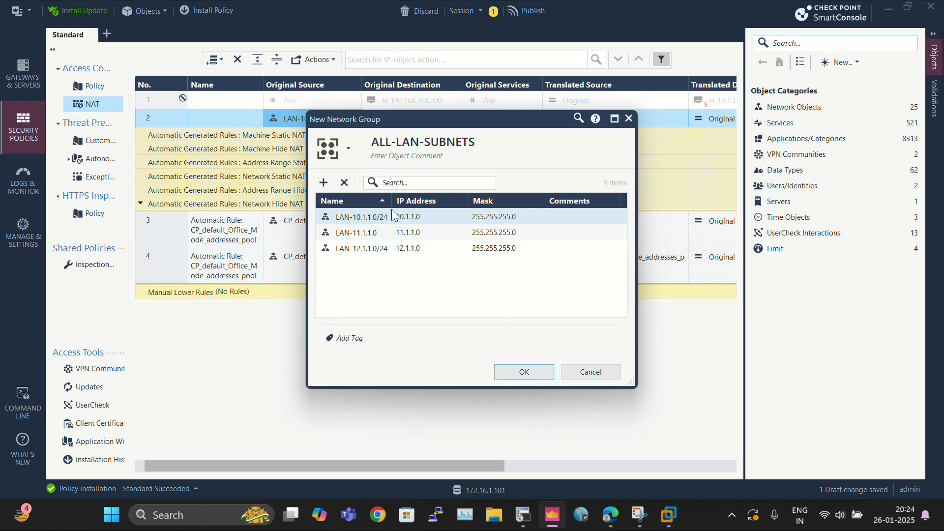
left_click_drag(392, 201, 435, 202)
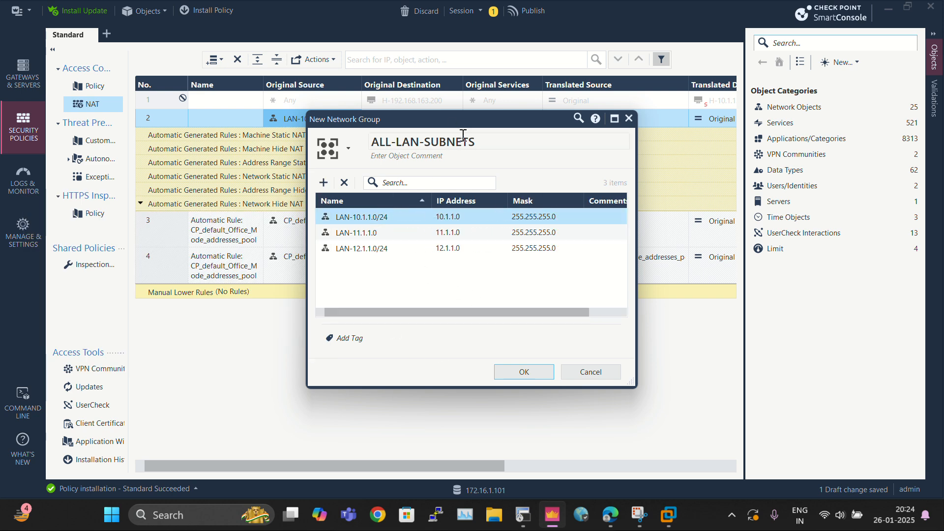
left_click(464, 138)
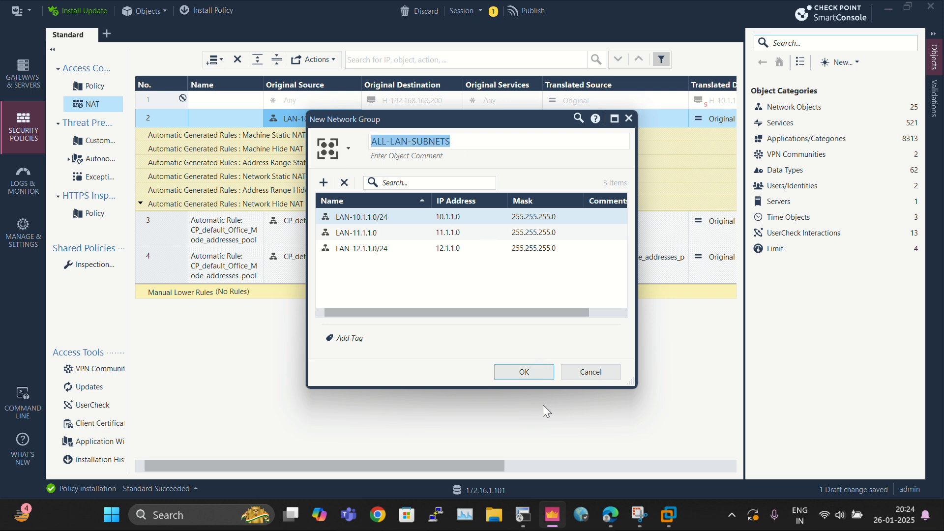
left_click(524, 373)
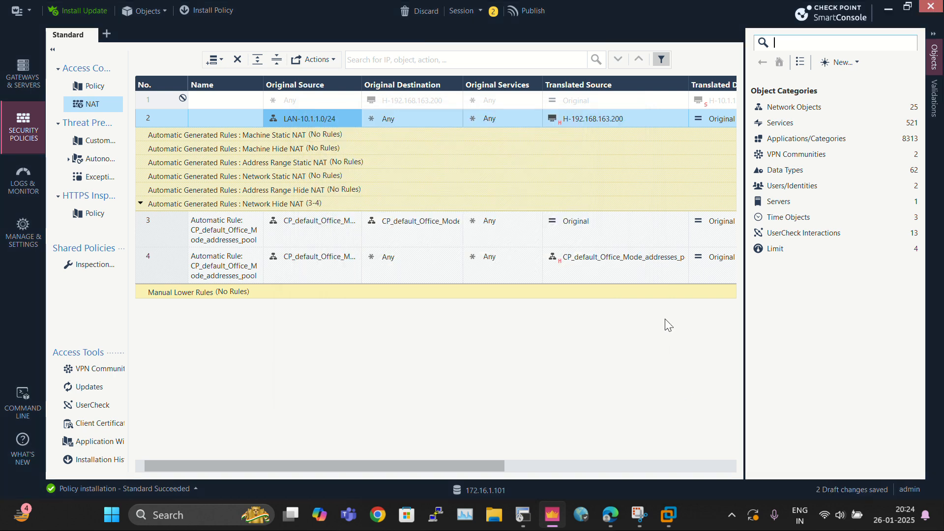
Step: Replace the original source of NAT rule 2 with the ALL-LAN-SUBNETS group
right_click(305, 118)
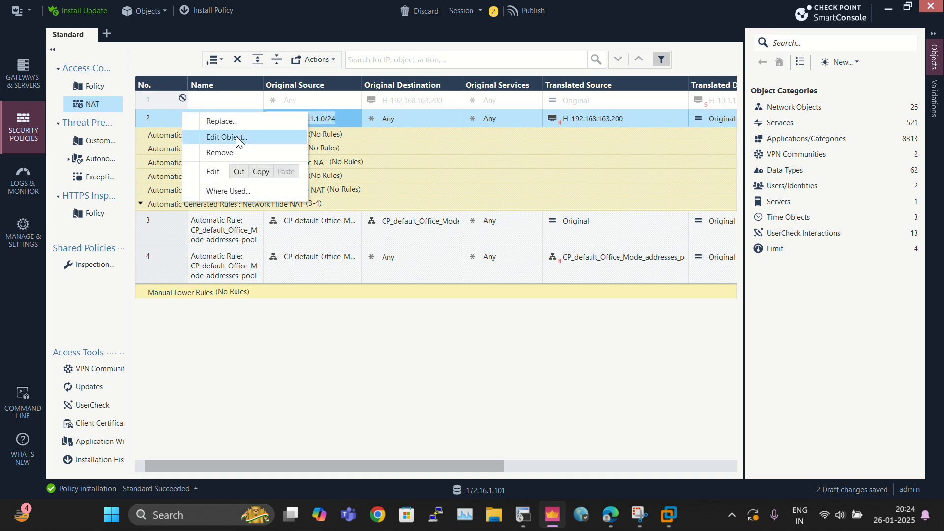
left_click(231, 148)
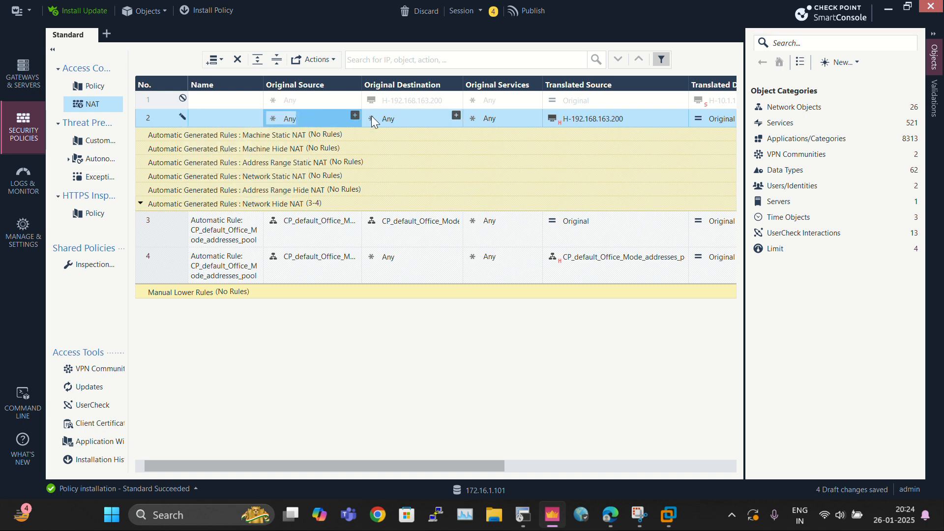
left_click(353, 116)
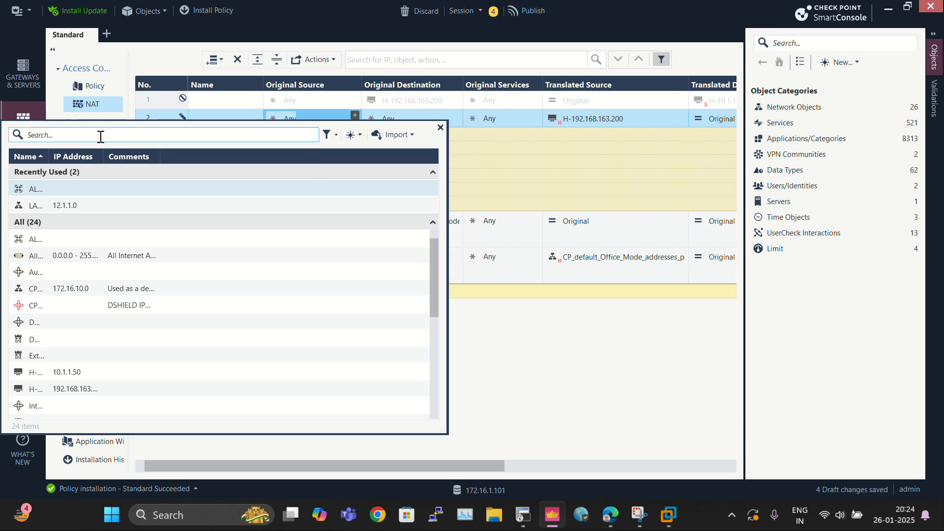
type("all")
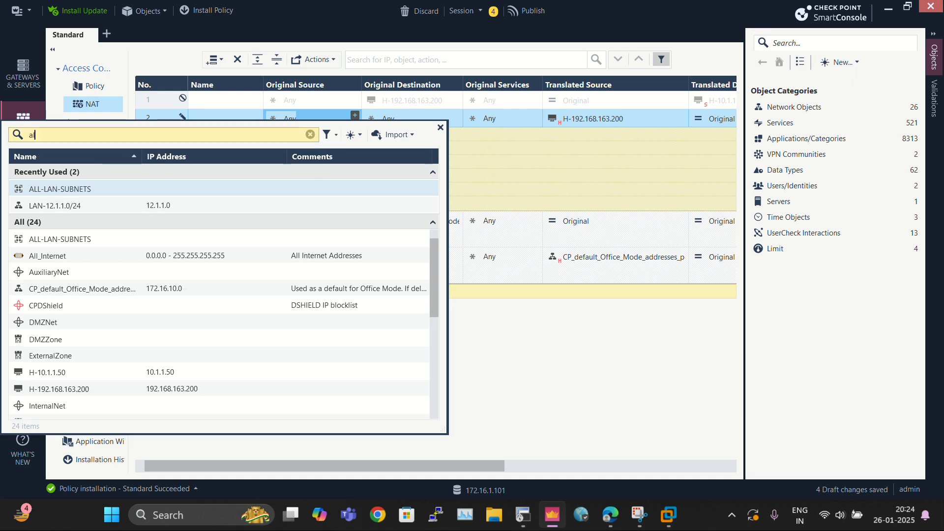
left_click(59, 194)
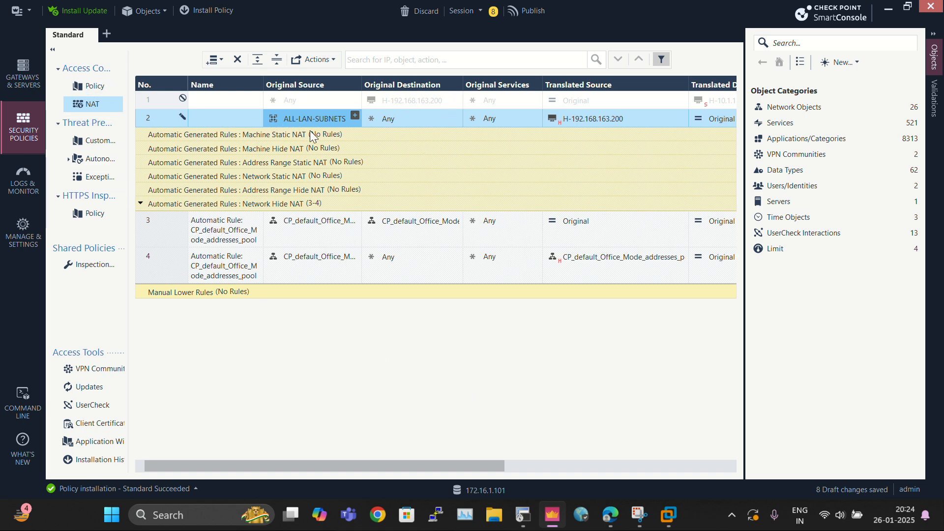
Step: In the security policy, replace the Internet Rule's source with the ALL-LAN-SUBNETS group
mouse_move(300, 124)
mouse_move(597, 119)
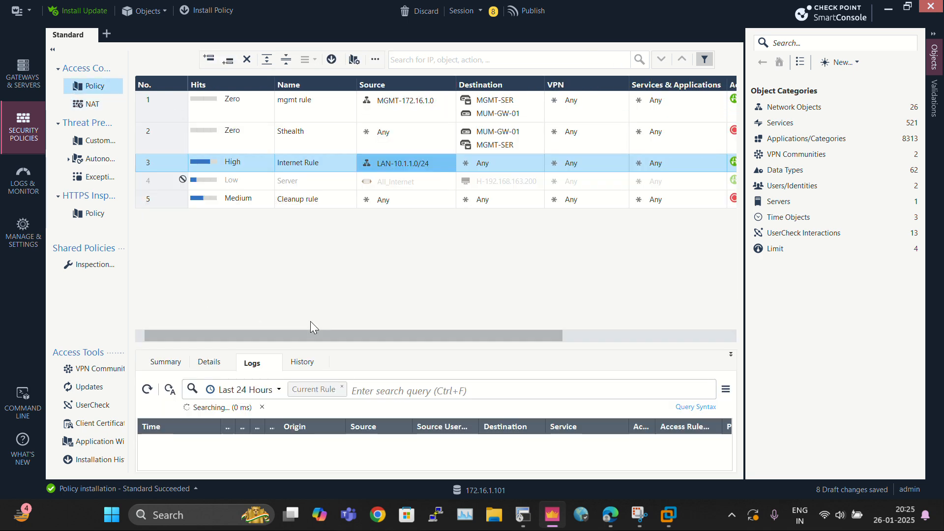
right_click(391, 162)
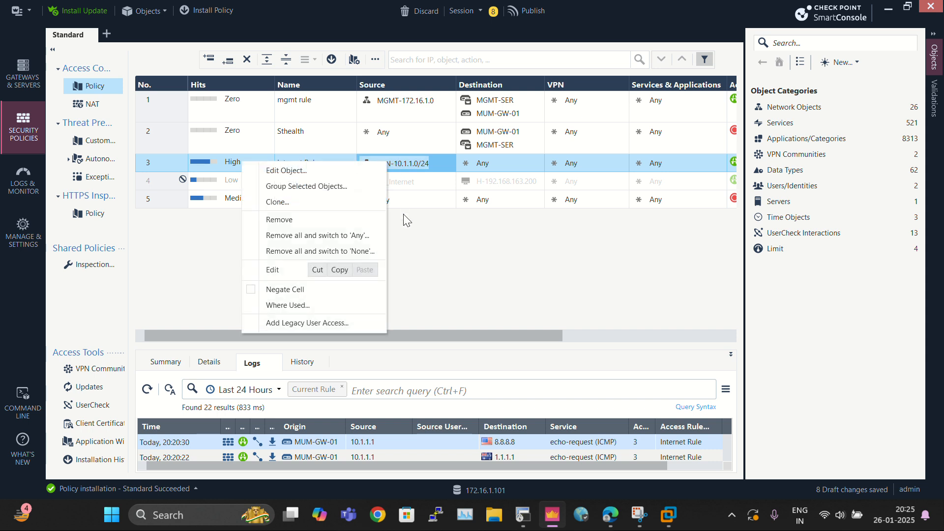
left_click(317, 251)
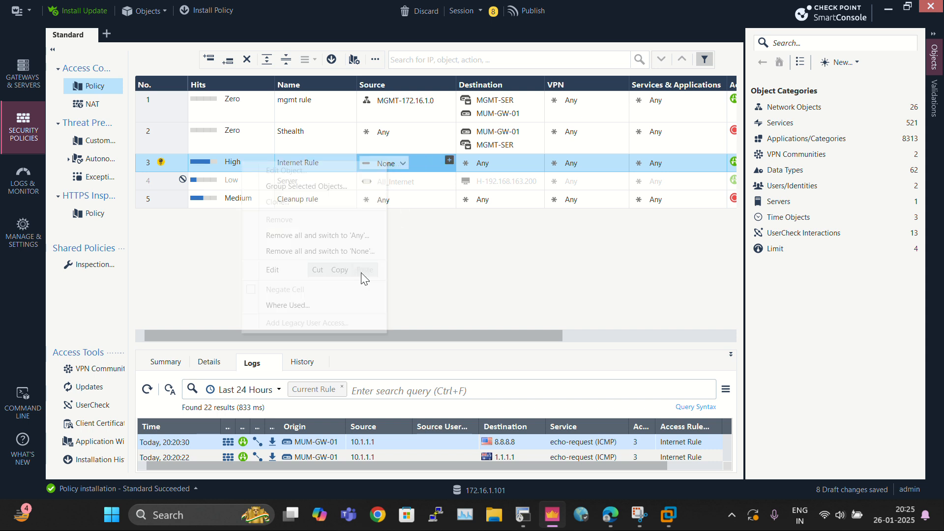
left_click(448, 159)
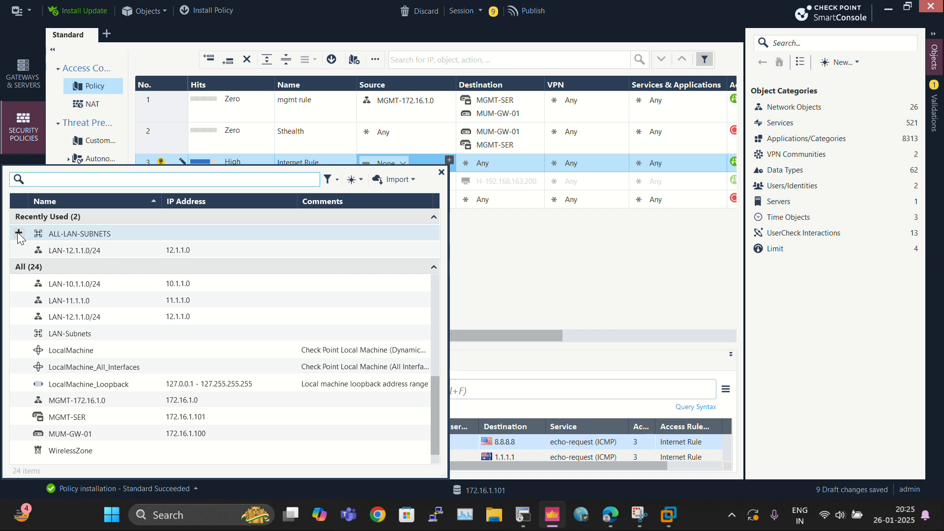
left_click(19, 232)
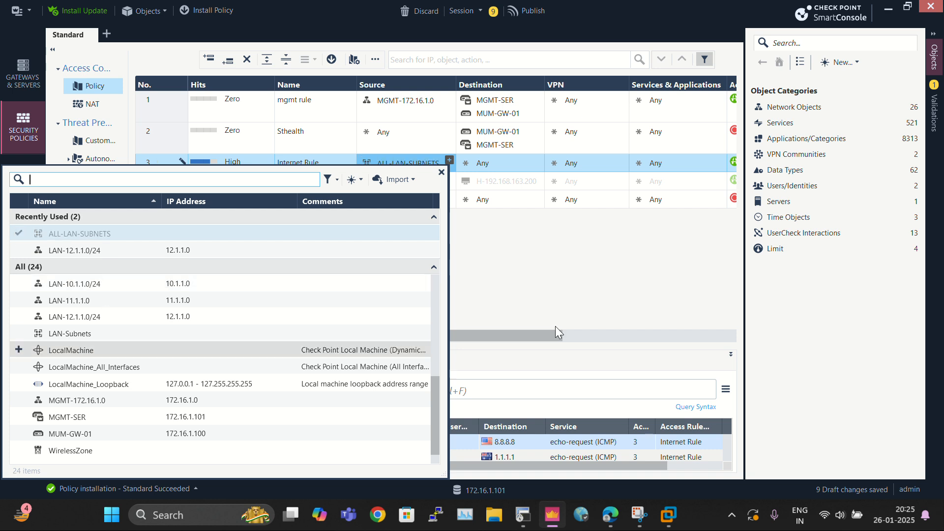
left_click(441, 172)
left_click_drag(415, 338, 692, 337)
left_click_drag(583, 336, 349, 340)
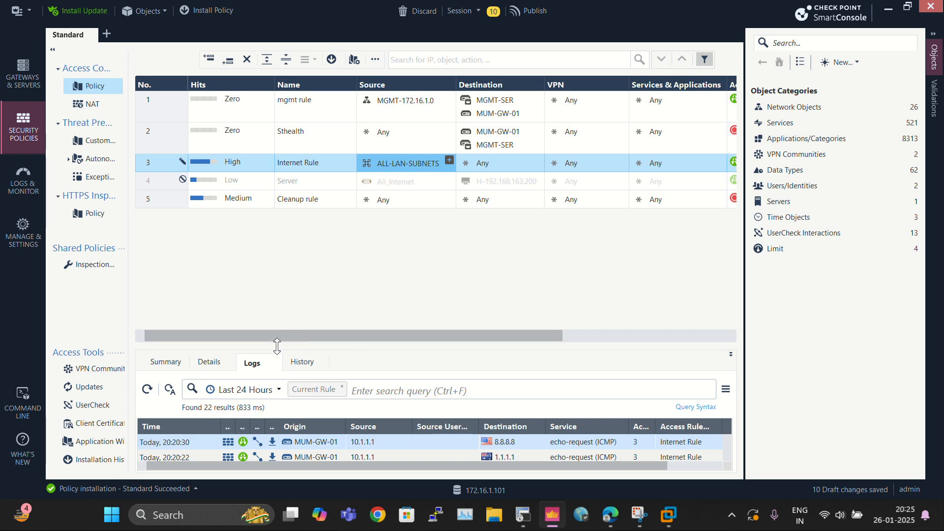
double_click(649, 12)
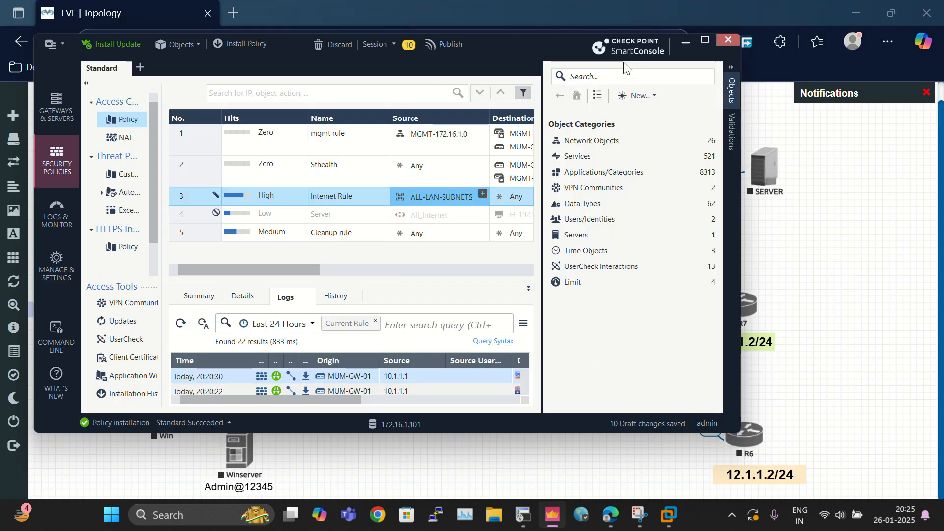
left_click_drag(514, 49, 545, 88)
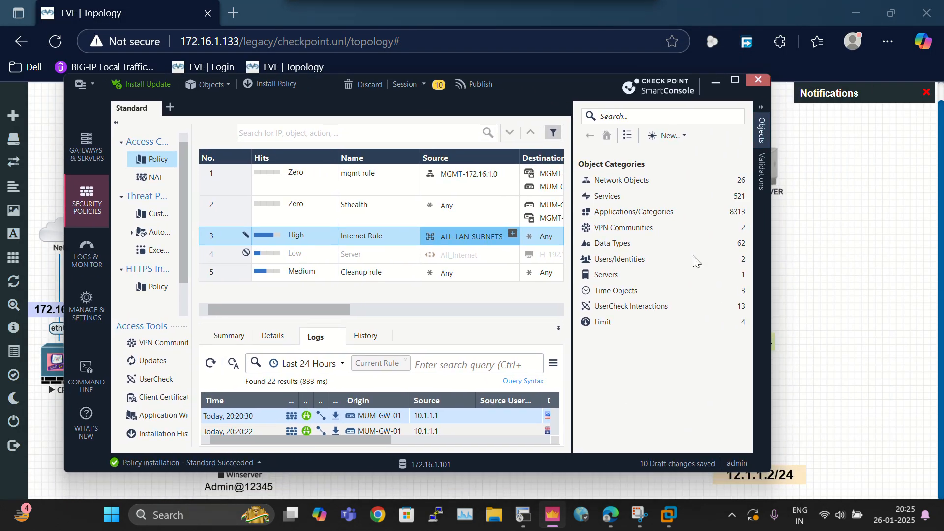
left_click_drag(764, 472, 940, 472)
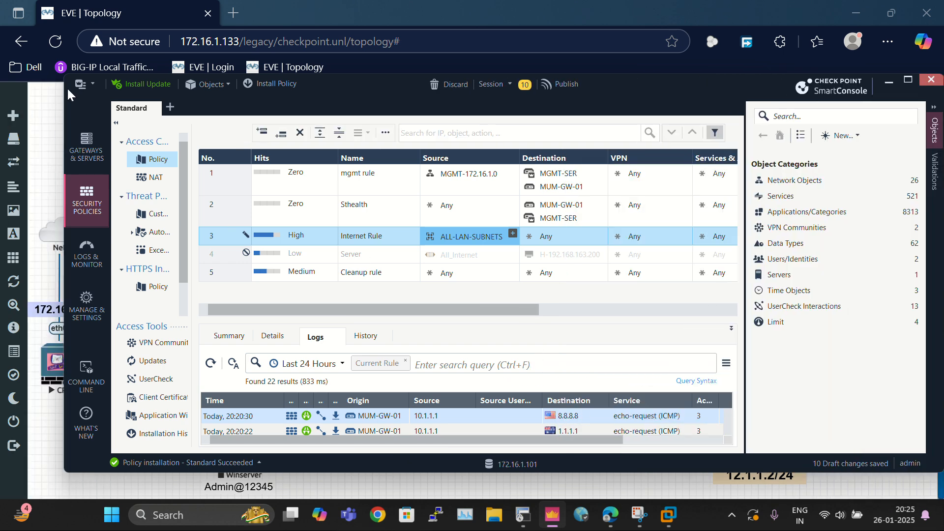
Step: Open gateway MUM-GW-01's Network Management interfaces and edit eth1's topology settings
double_click(709, 78)
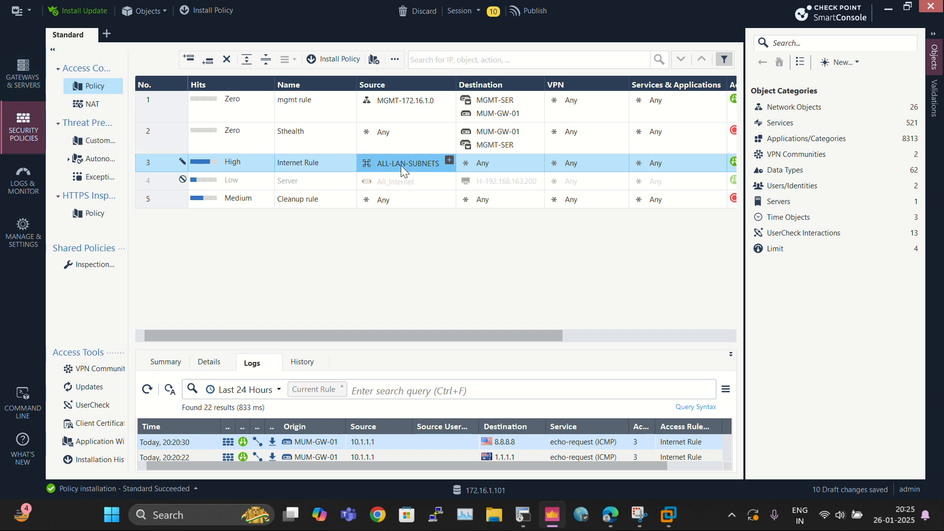
mouse_move(400, 165)
left_click(31, 87)
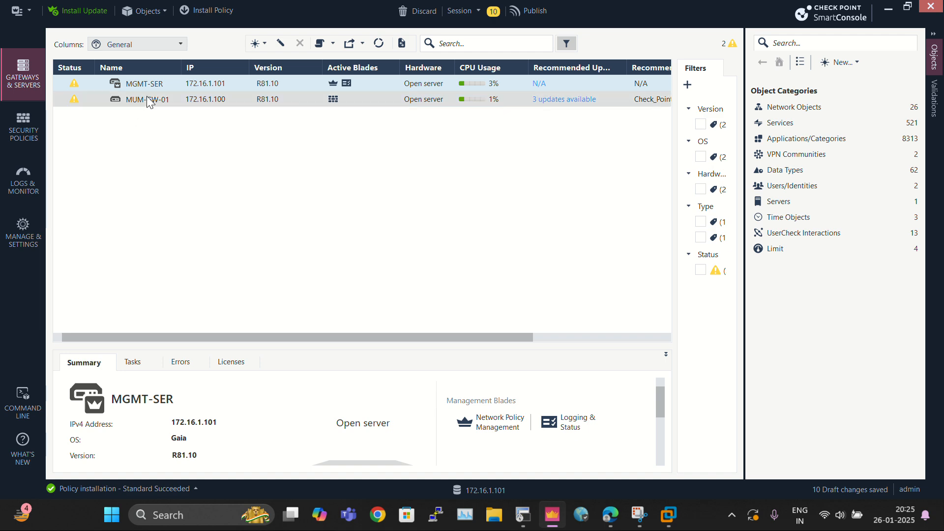
left_click(150, 100)
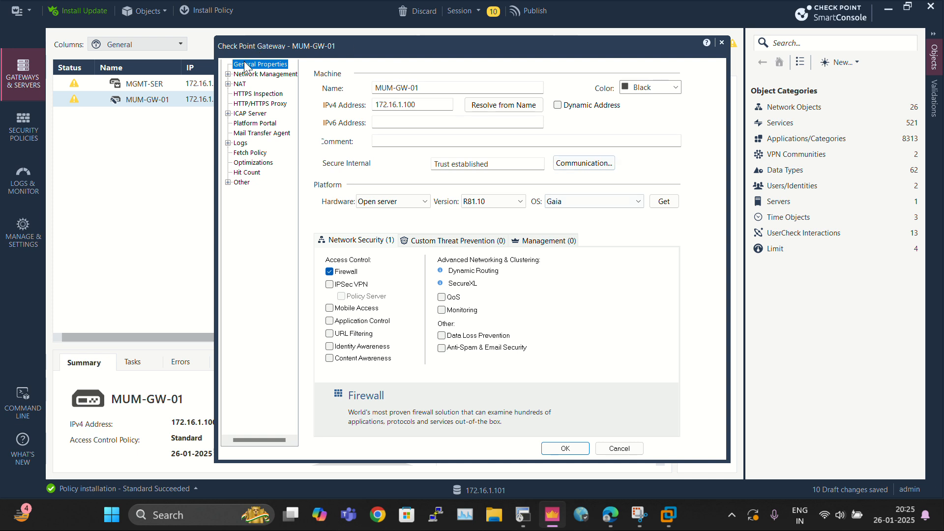
left_click(227, 73)
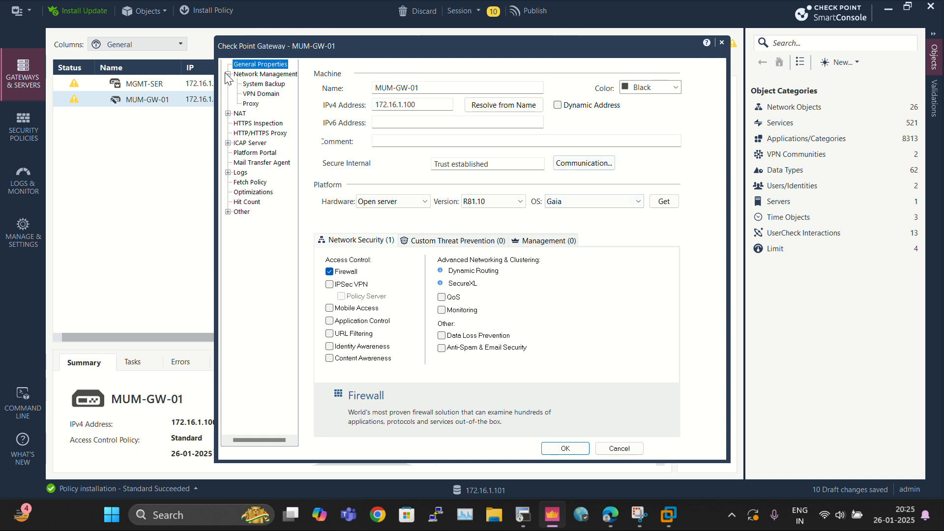
left_click(268, 75)
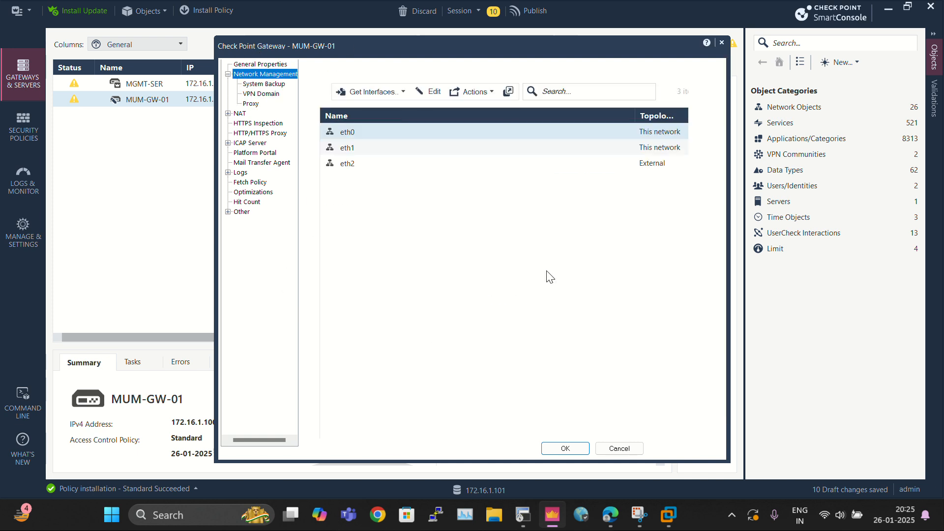
left_click(388, 147)
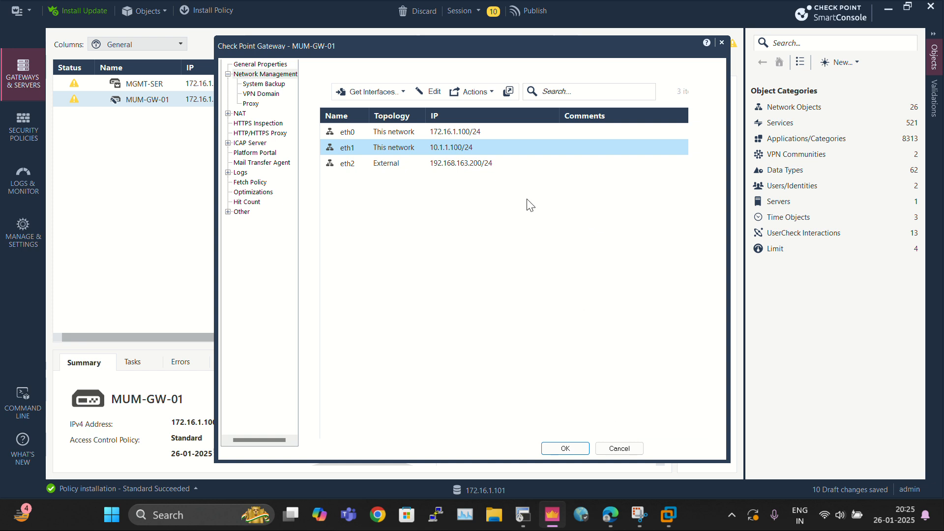
left_click(435, 90)
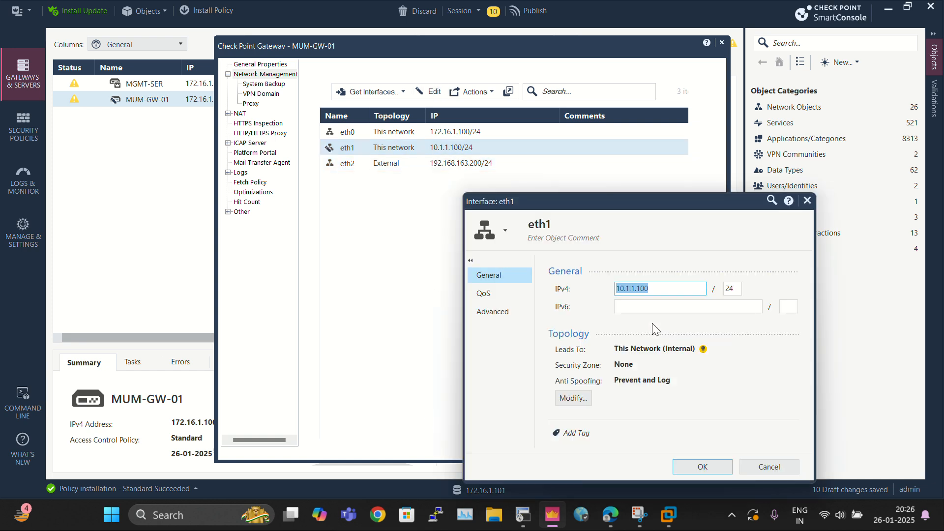
left_click_drag(609, 206, 432, 71)
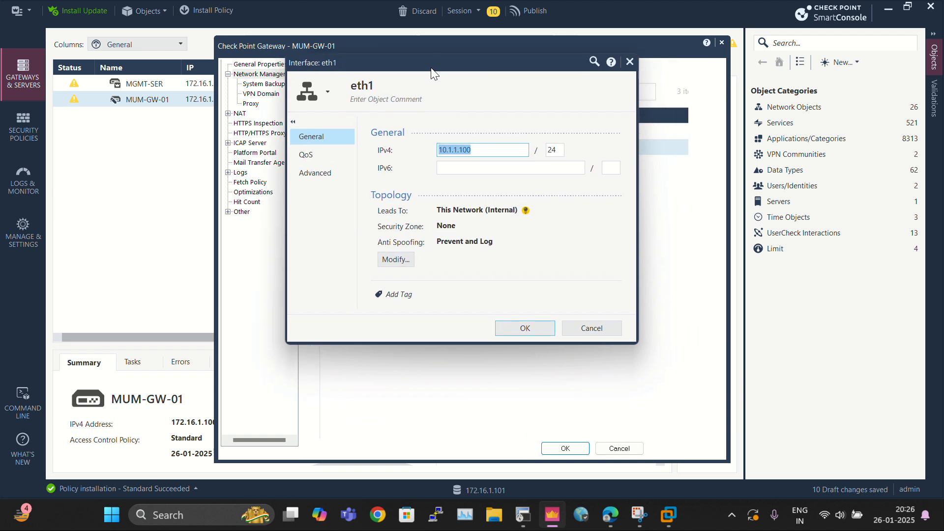
left_click(399, 260)
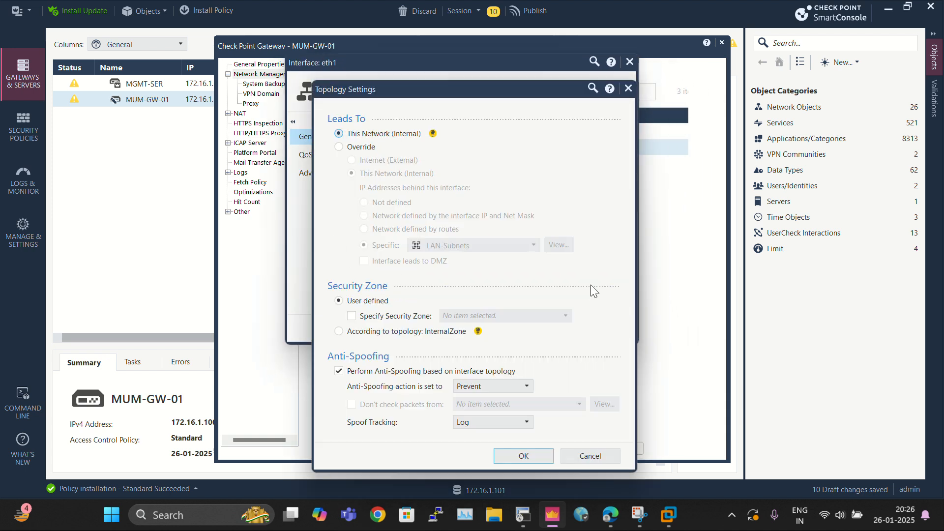
left_click_drag(398, 87, 390, 57)
Step: Override eth1's topology to lead to the specific ALL-LAN-SUBNETS group and save the interface and gateway
left_click(330, 118)
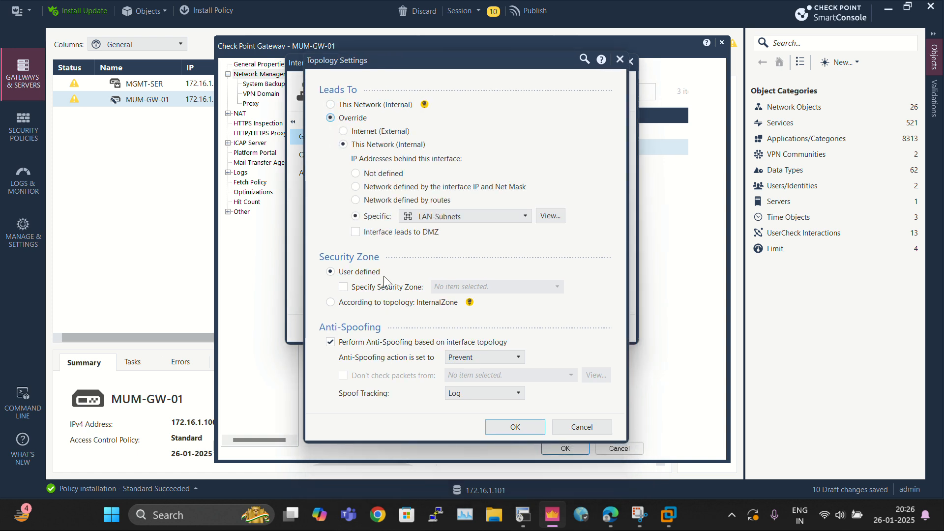
left_click(448, 216)
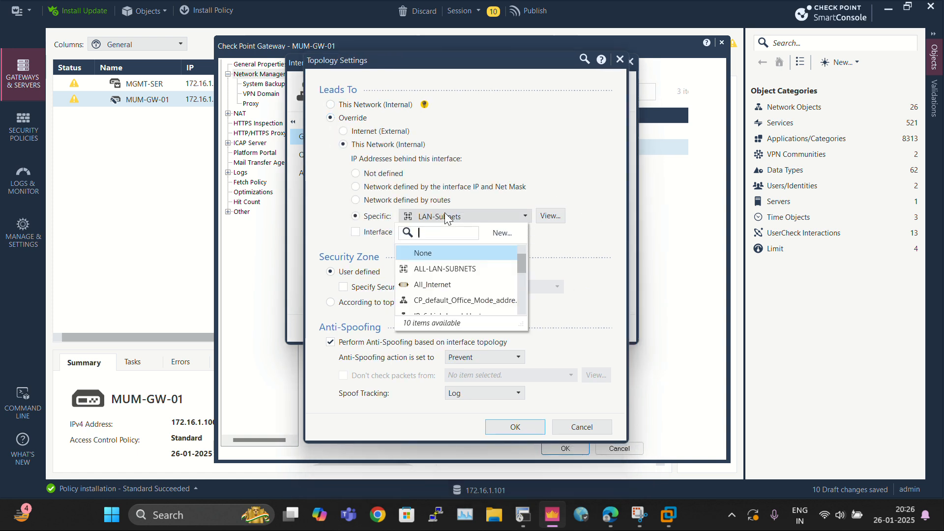
left_click(452, 269)
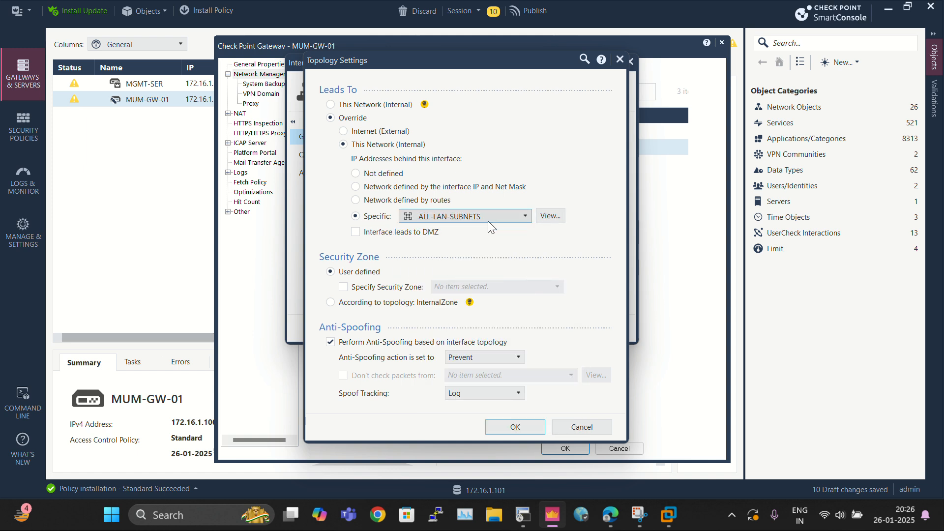
mouse_move(487, 221)
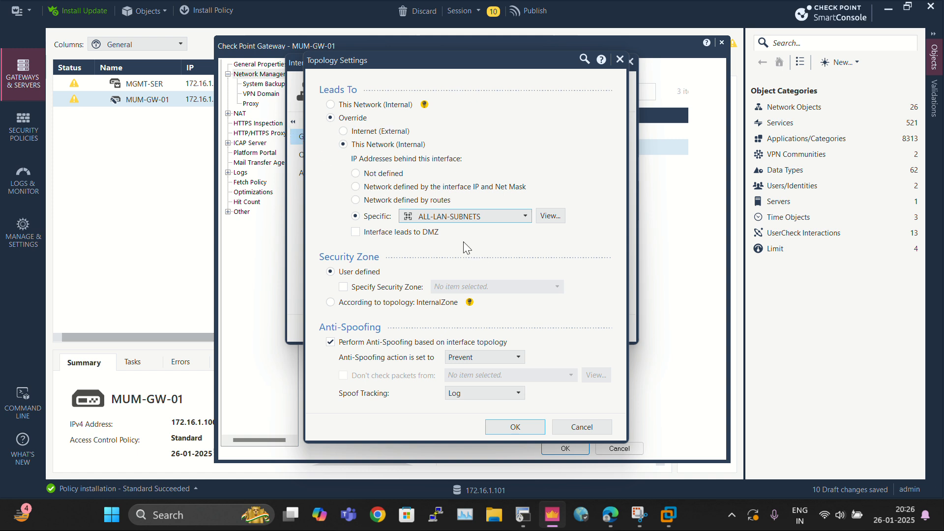
mouse_move(442, 220)
left_click(515, 426)
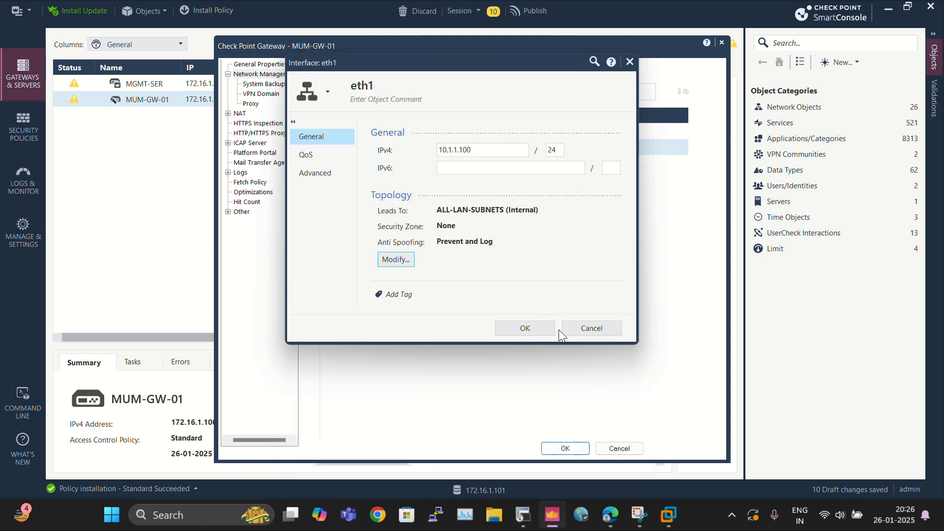
left_click(371, 86)
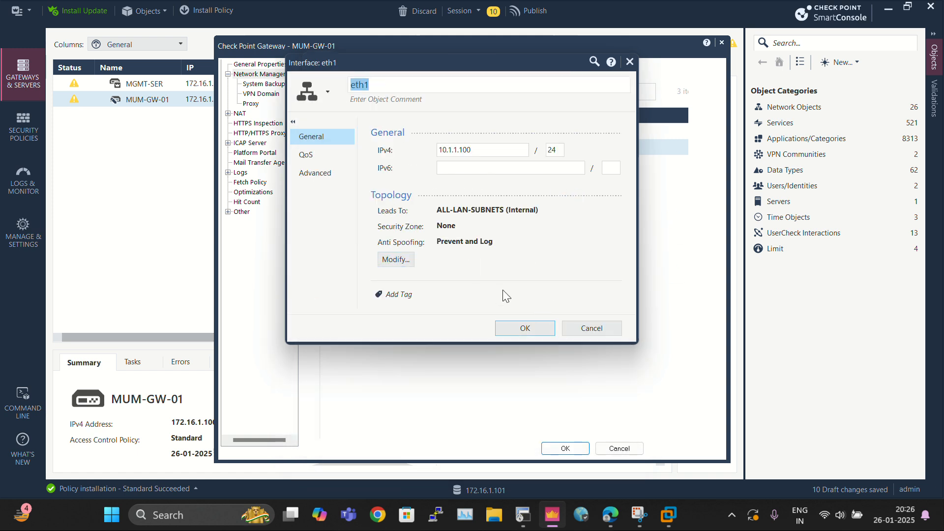
left_click(525, 328)
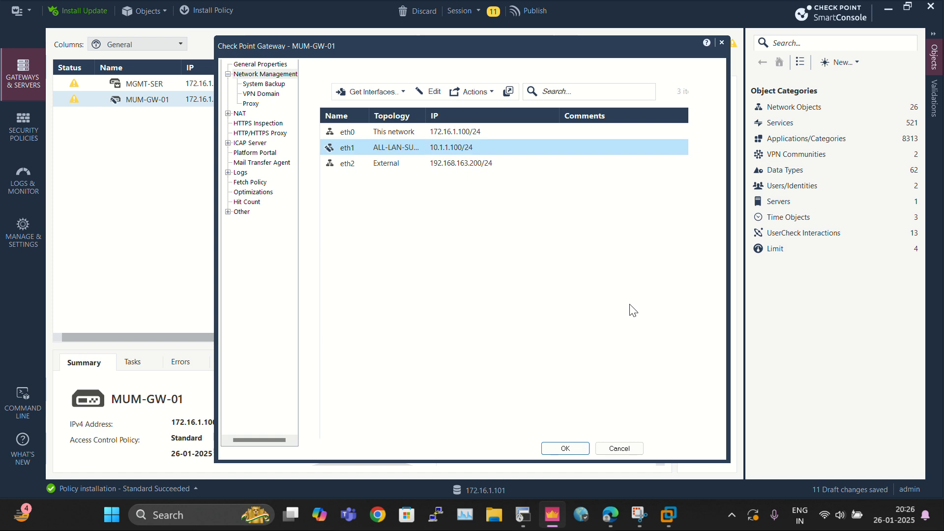
left_click(580, 453)
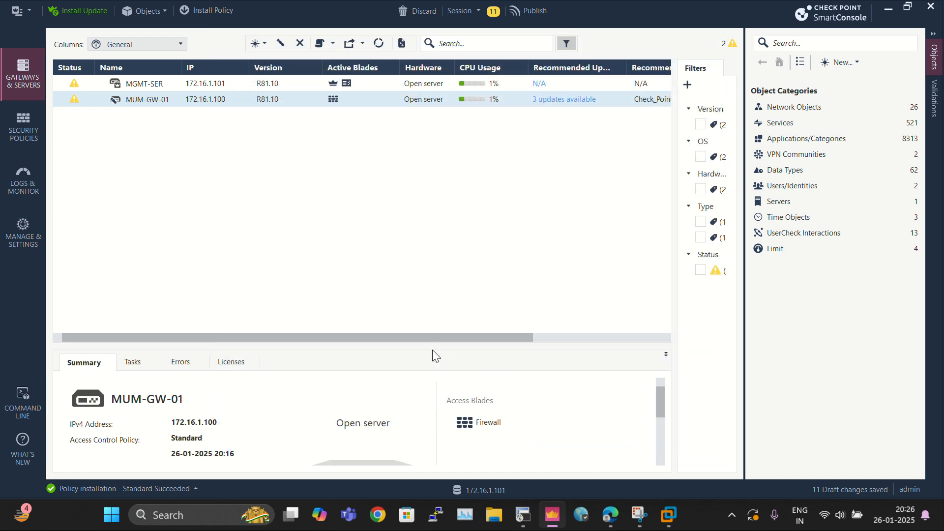
Step: Install the Standard access control policy on MUM-GW-01
left_click_drag(690, 20, 687, 39)
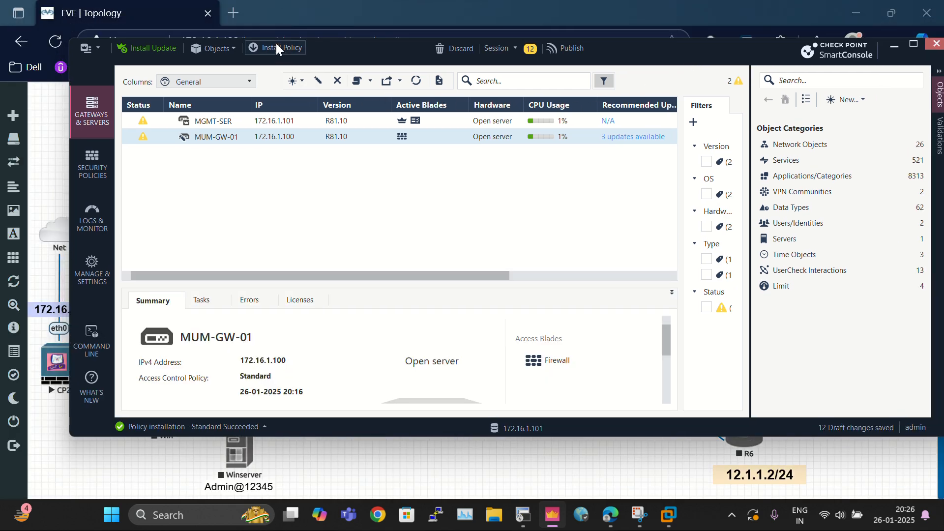
left_click(275, 43)
left_click(577, 327)
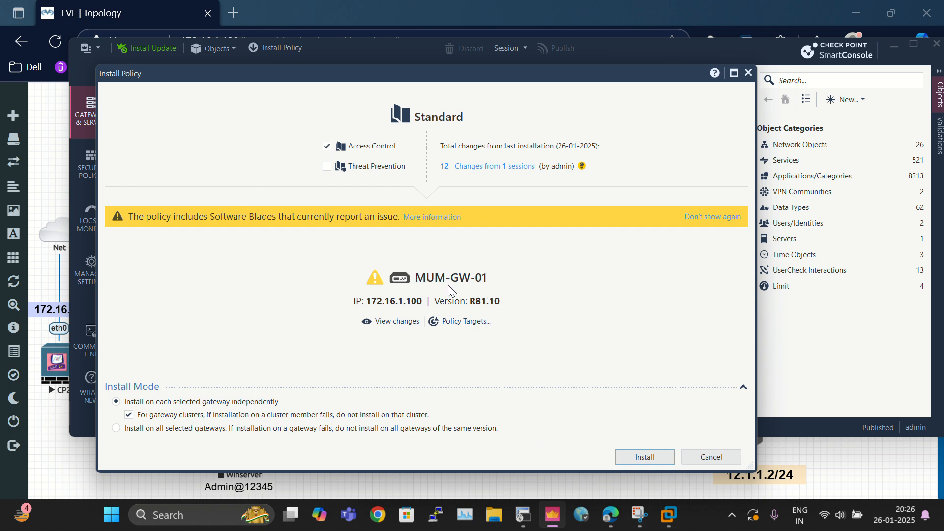
left_click(650, 457)
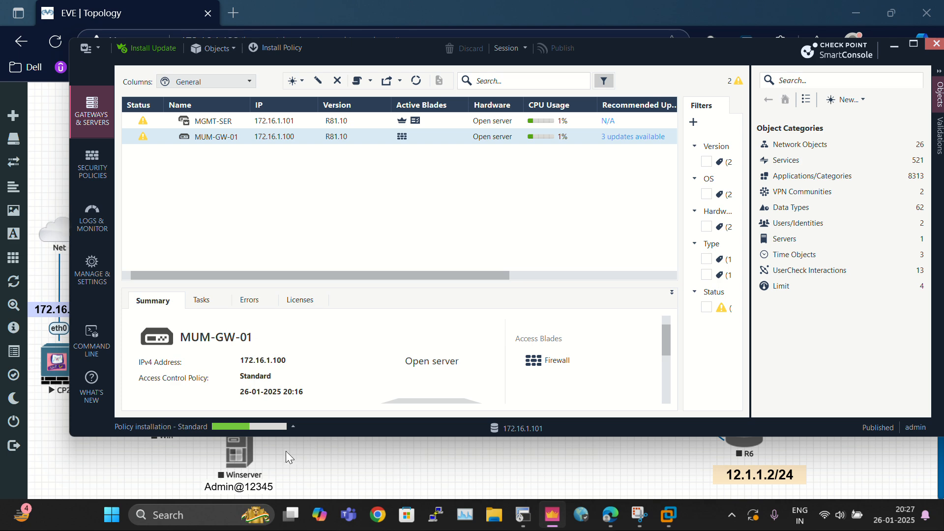
Step: Open the details of the running policy installation task, then close them
left_click(264, 427)
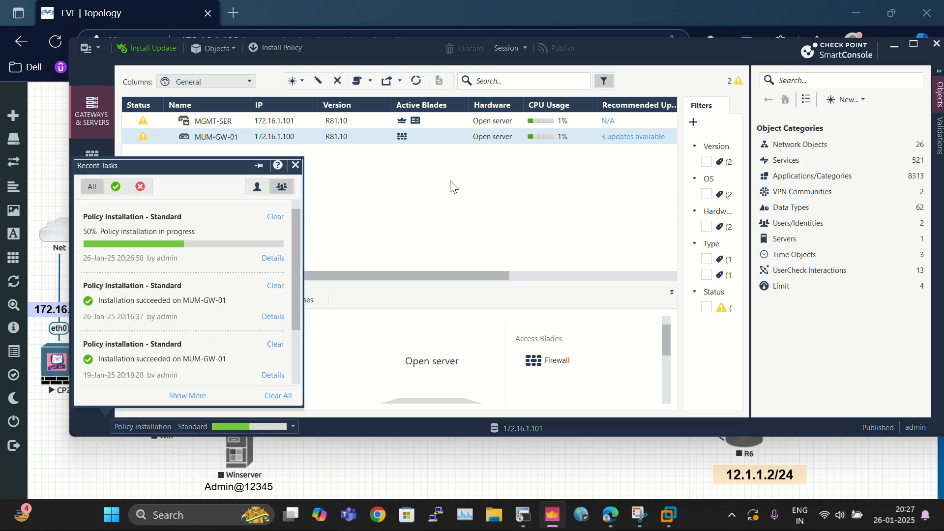
left_click(273, 259)
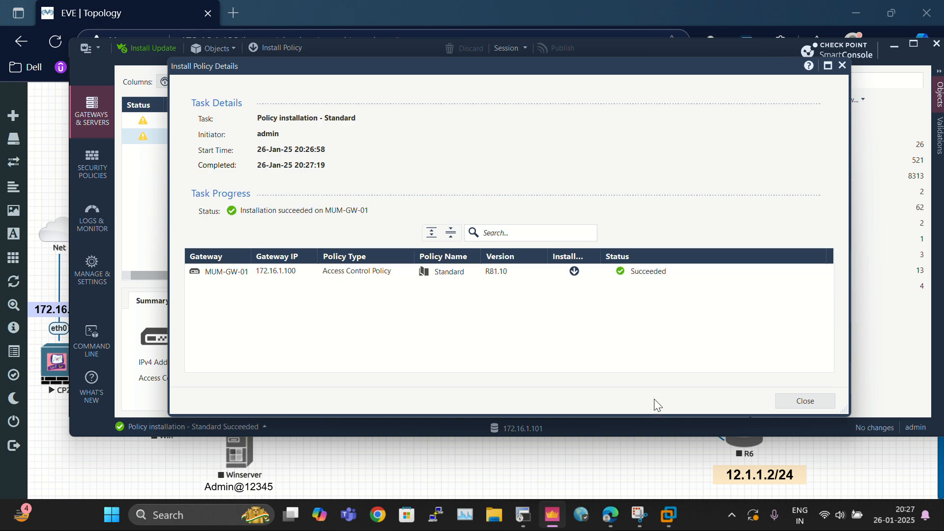
left_click(802, 400)
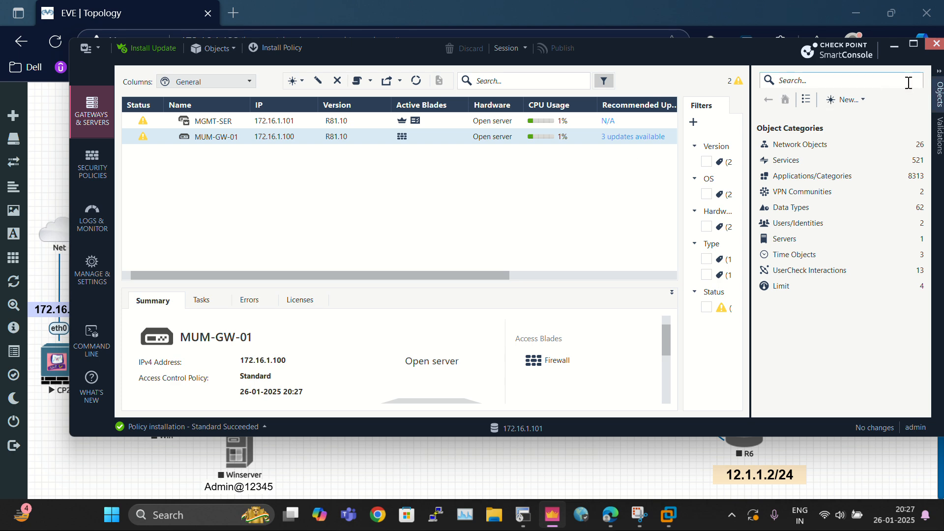
Step: Switch to the R4 terminal and rerun the ping to 8.8.8.8 sourced from FastEthernet 0/1.10
left_click(893, 48)
left_click(523, 517)
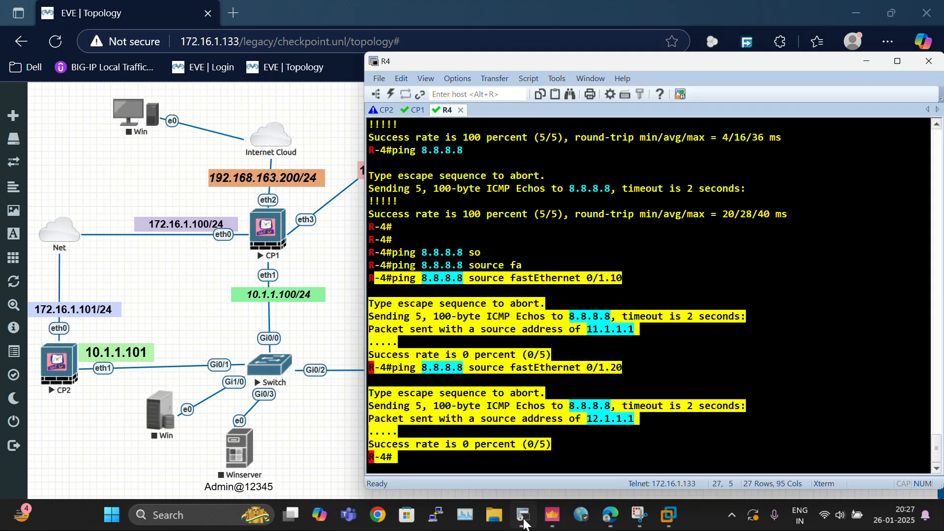
left_click(710, 285)
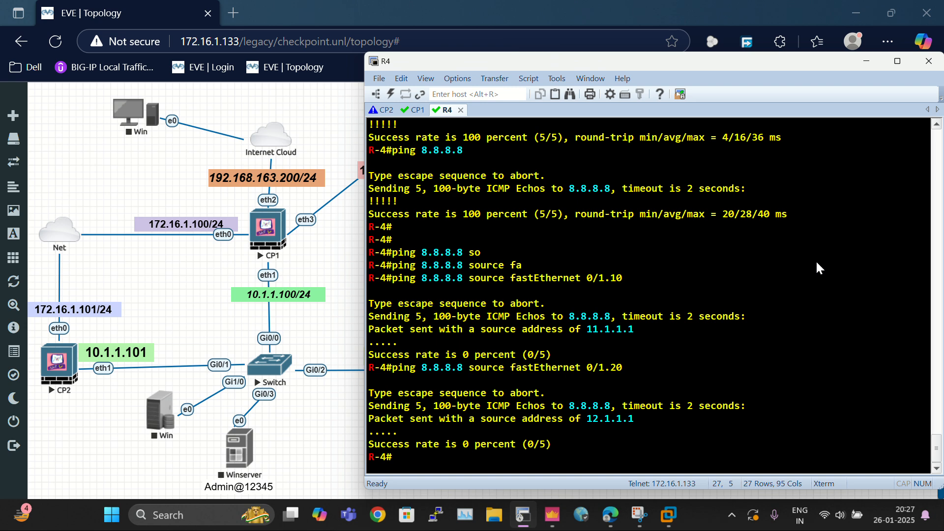
key("Up")
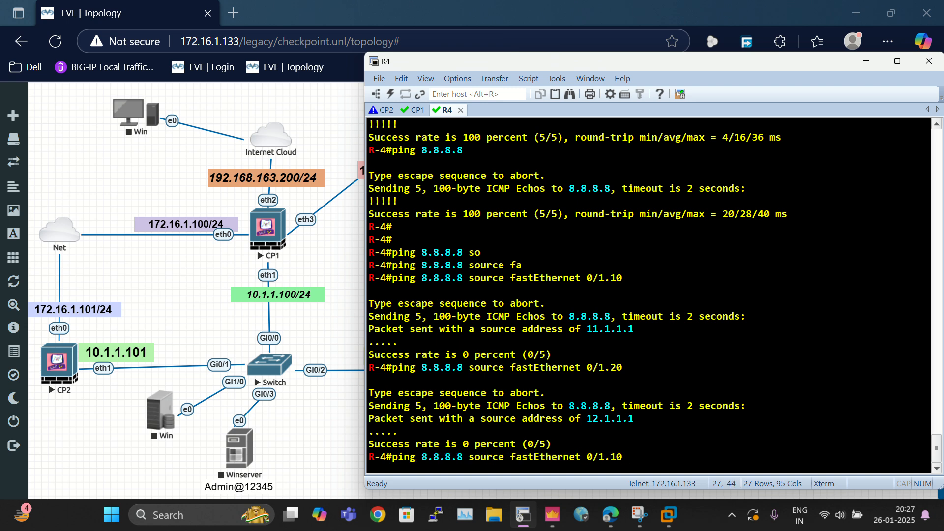
key("Return")
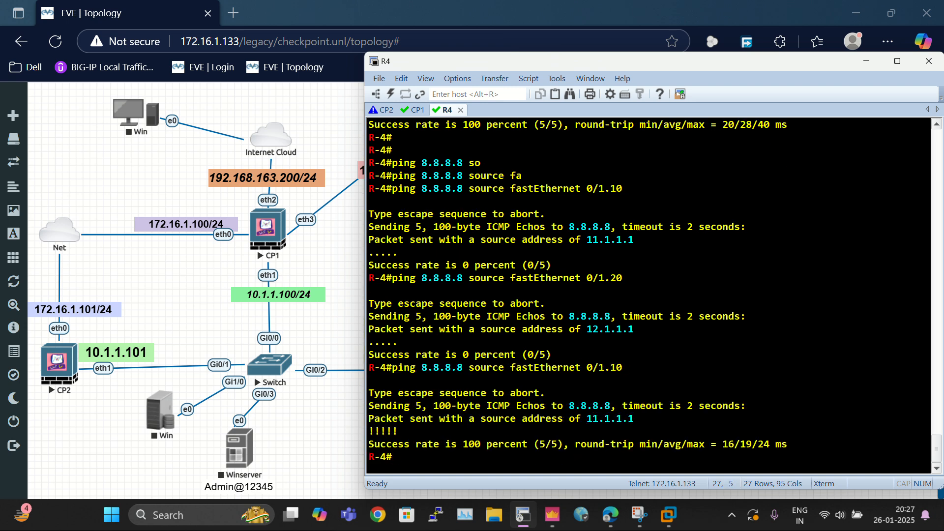
key("Return")
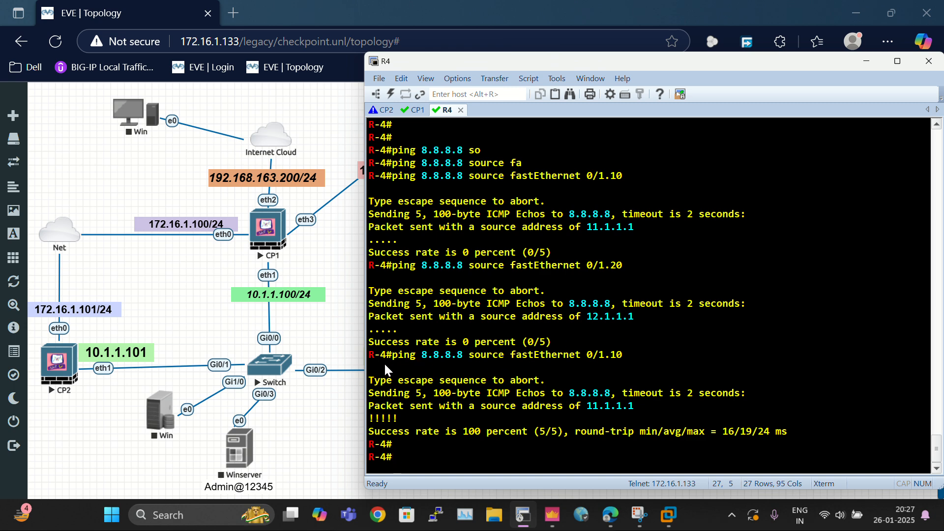
Step: Ping 8.8.8.8 from R4 sourced from FastEthernet 0/1.20
left_click_drag(384, 367, 787, 443)
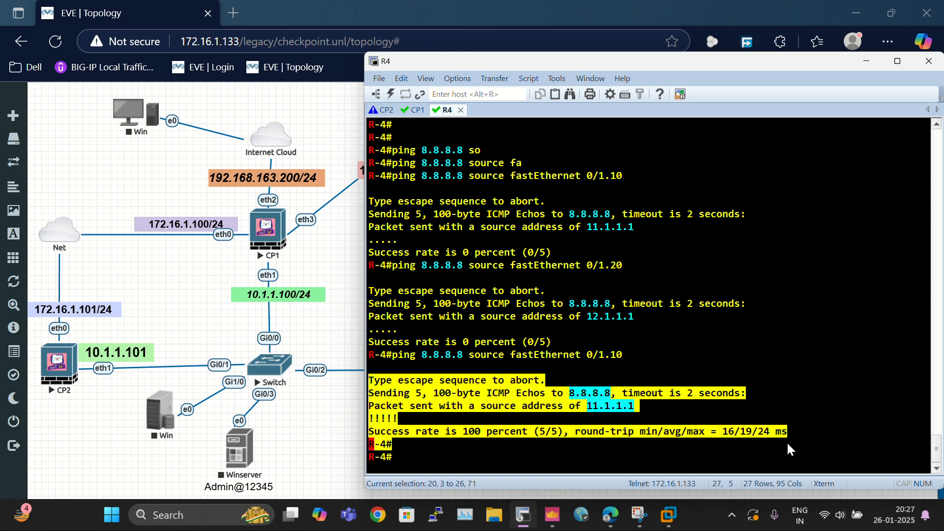
left_click(743, 433)
key("Up")
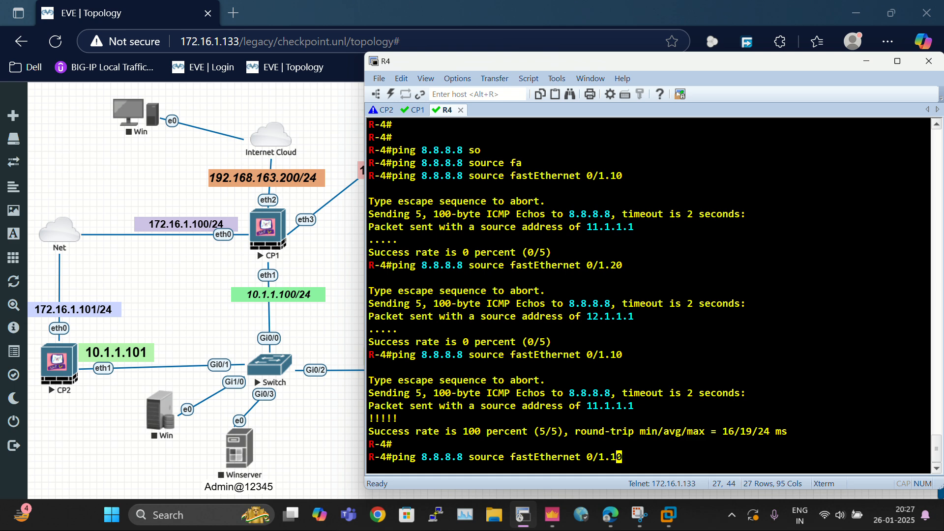
key("BackSpace")
type("2")
key("Return")
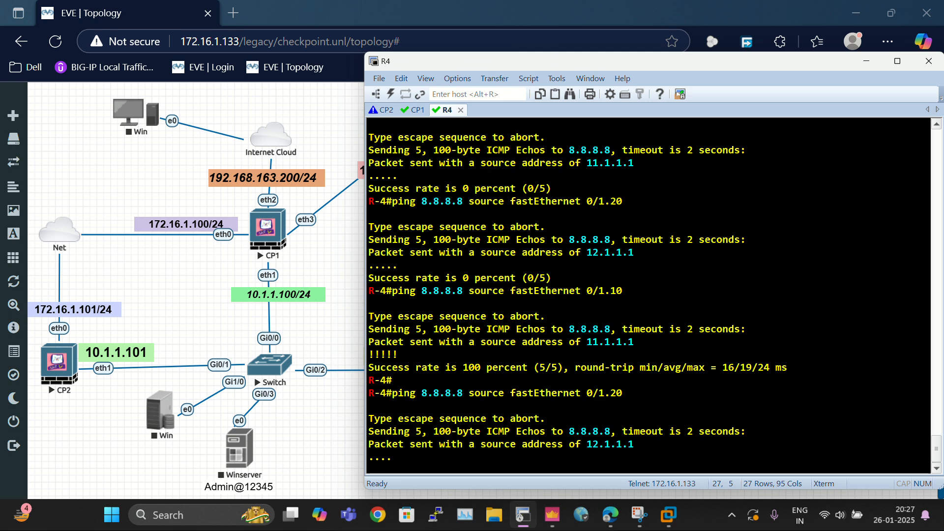
Step: Ping 8.8.8.8 again sourced from FastEthernet 0/1.10
key("Up")
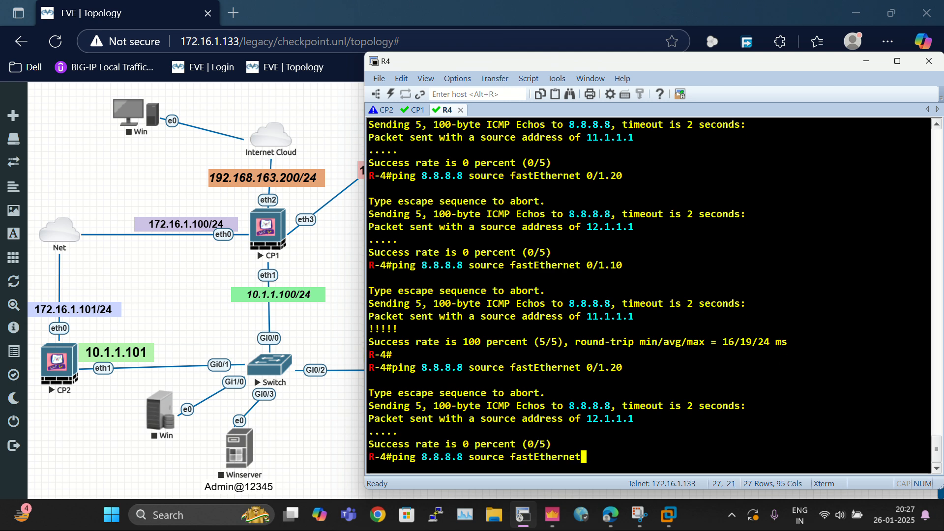
key("Left")
key("BackSpace")
type("1")
key("Return")
key("Return")
key("Return")
key("Return")
key("Return")
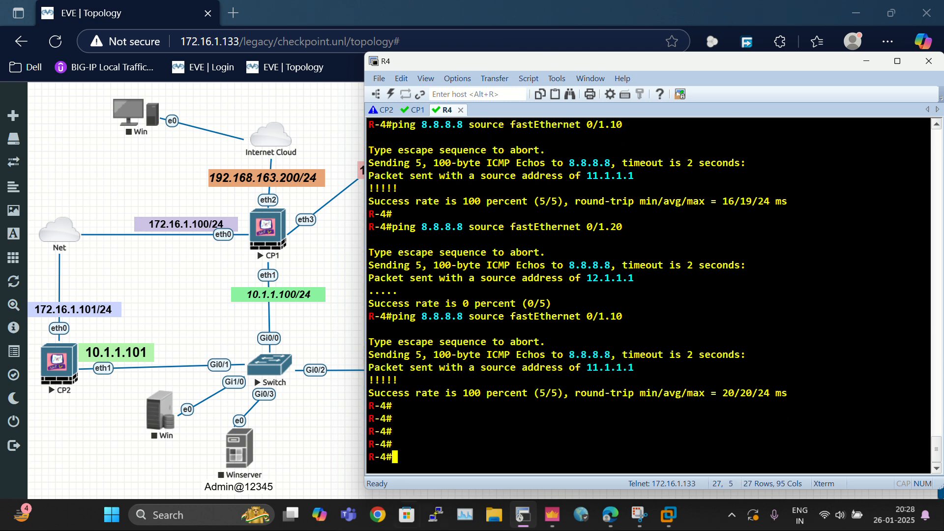
Step: Open the gateway logs in SmartConsole and set the log time range to Today
left_click(552, 515)
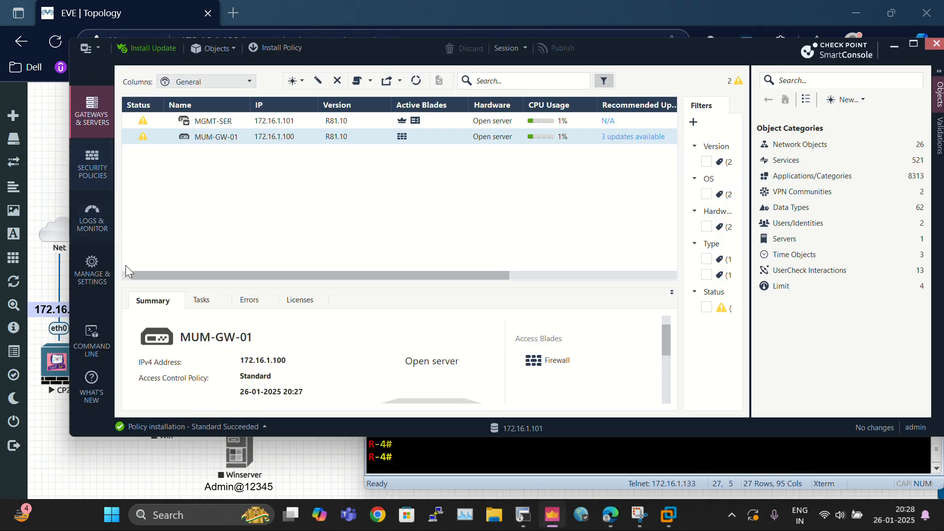
left_click(100, 232)
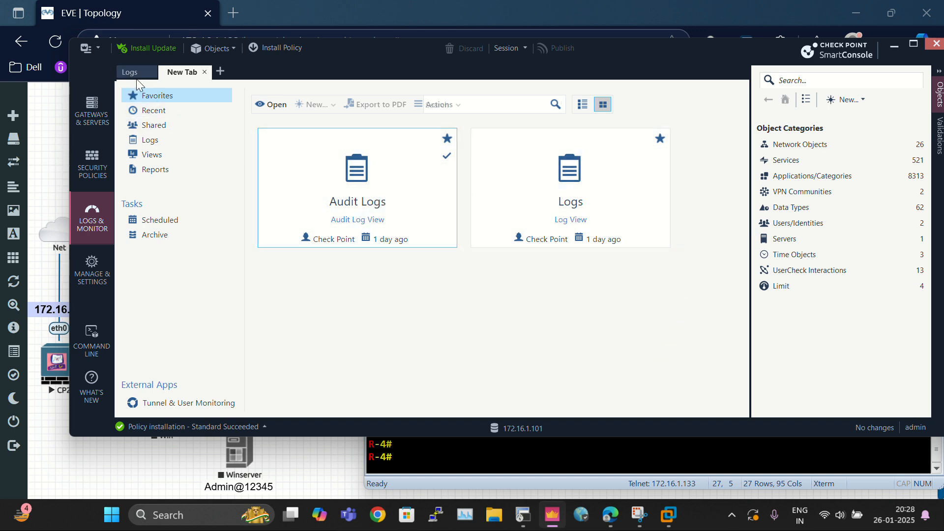
left_click(136, 76)
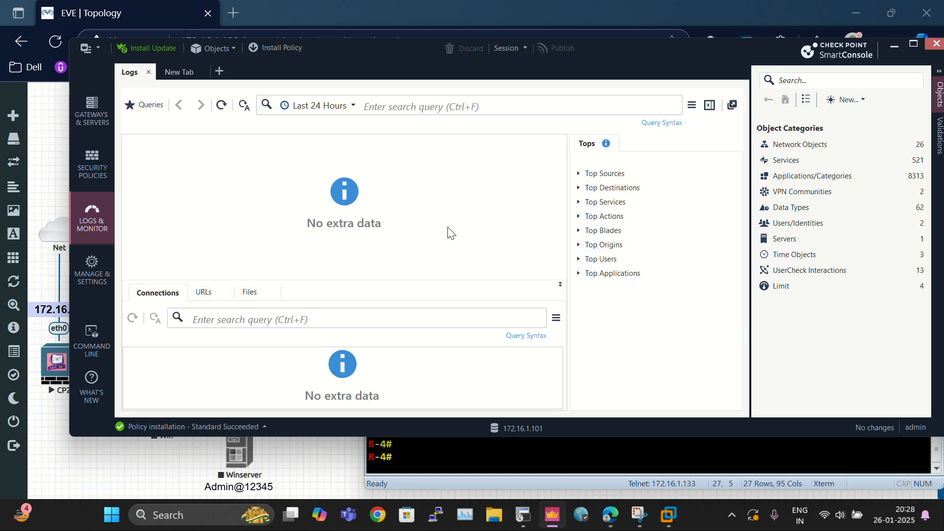
left_click(709, 104)
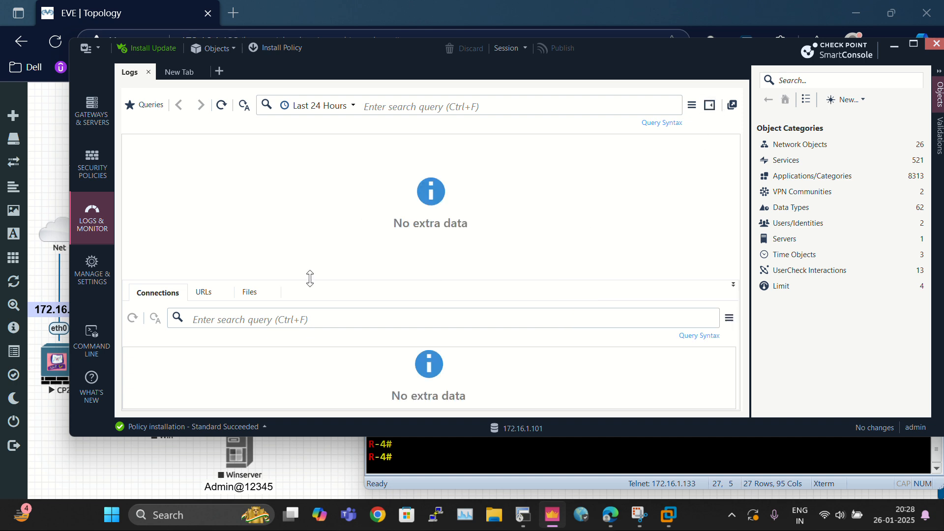
left_click(319, 105)
left_click(236, 142)
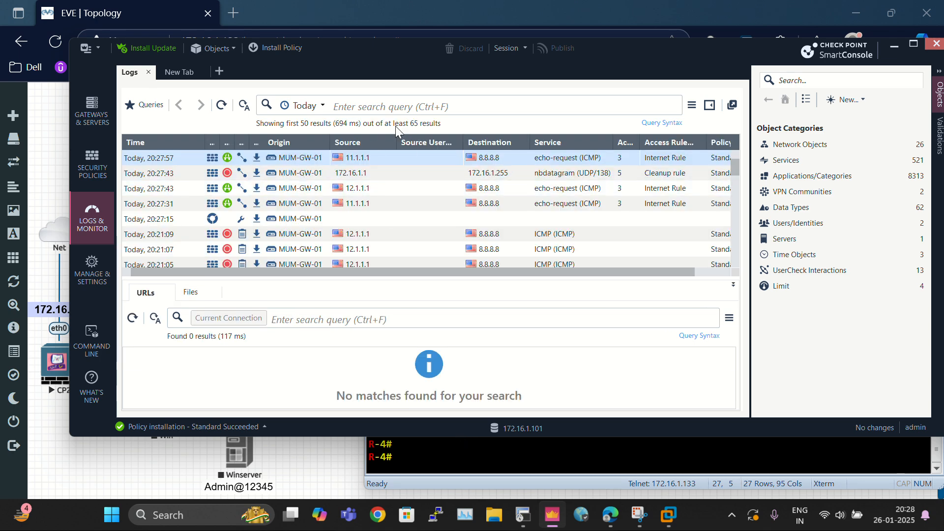
Step: Copy the 11.1.1.1 source address from the R4 ping output and filter the logs by source 11.1.1.1
left_click(349, 107)
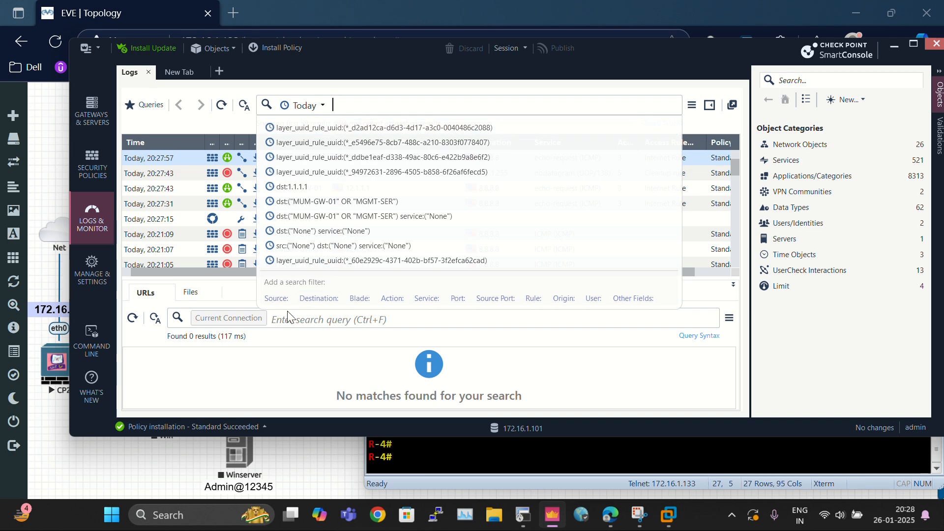
left_click(527, 442)
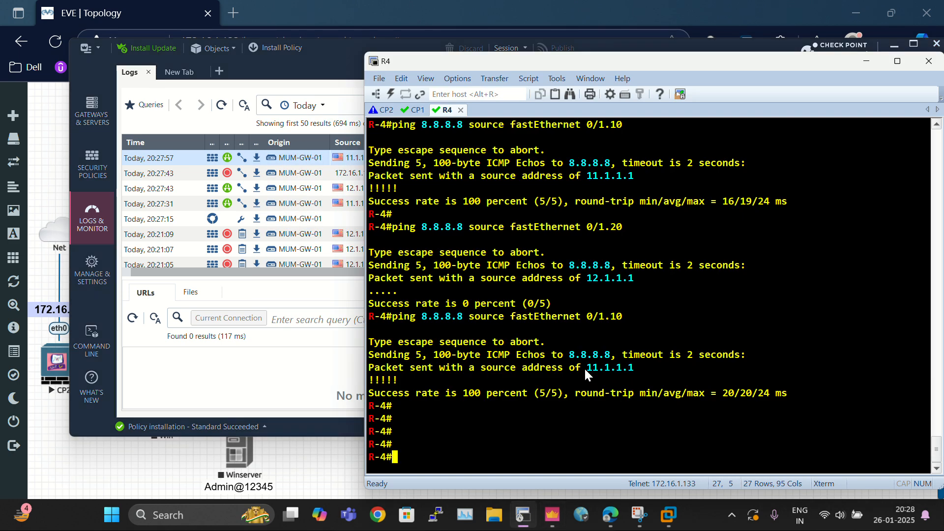
left_click_drag(585, 368, 633, 367)
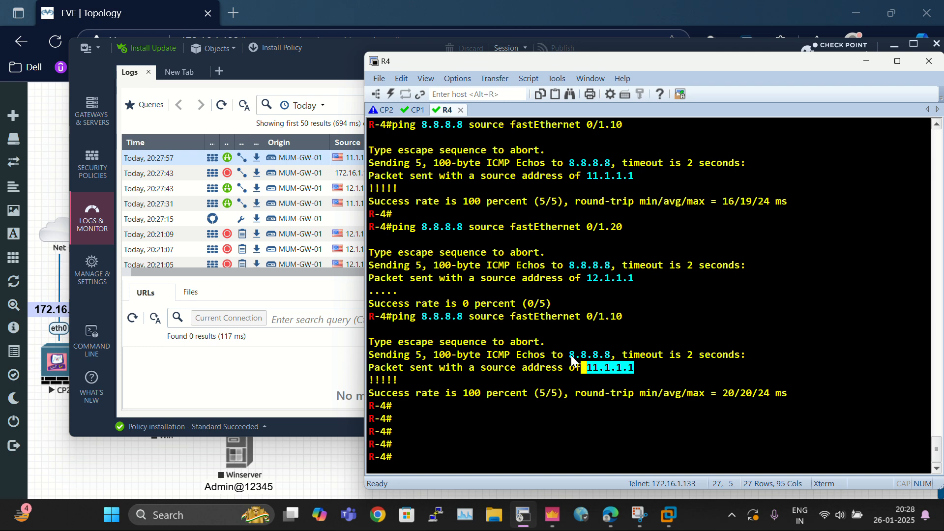
left_click_drag(571, 355, 647, 364)
key("ctrl+c")
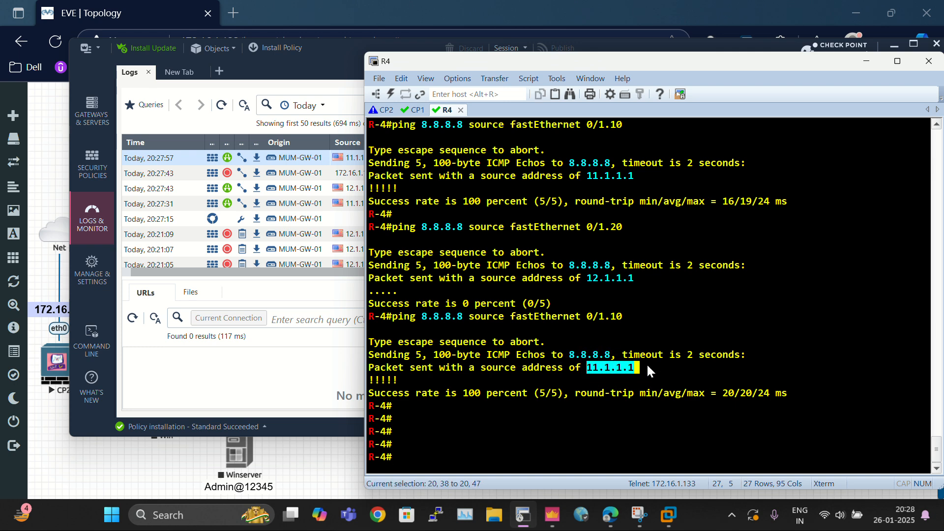
left_click(347, 107)
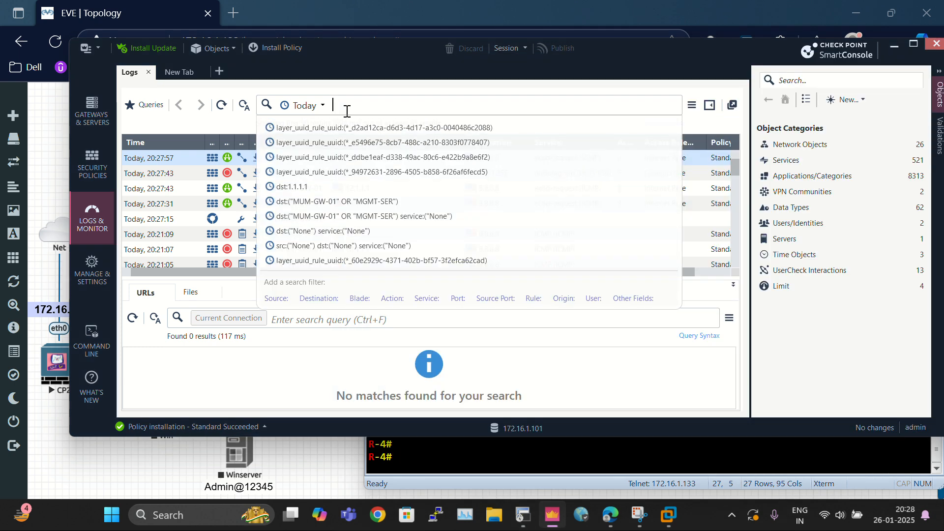
left_click(276, 298)
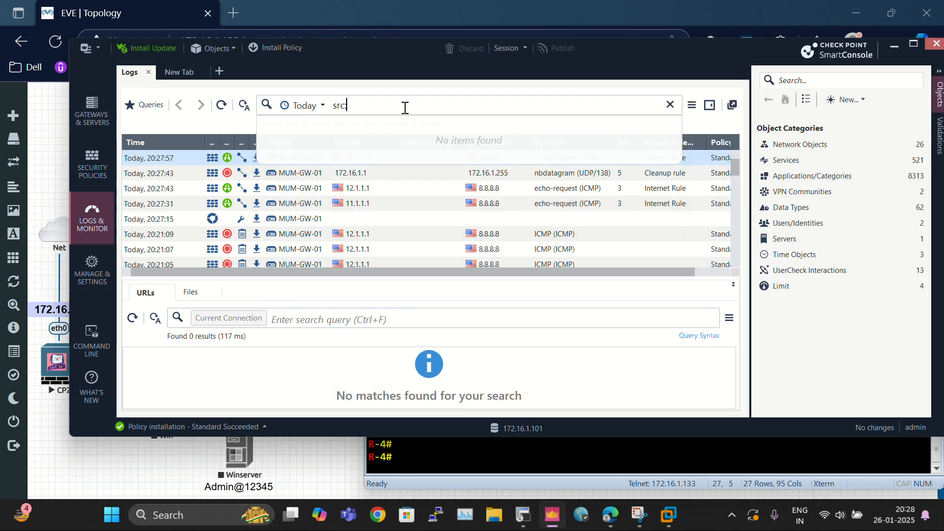
key("ctrl+v")
key("Return")
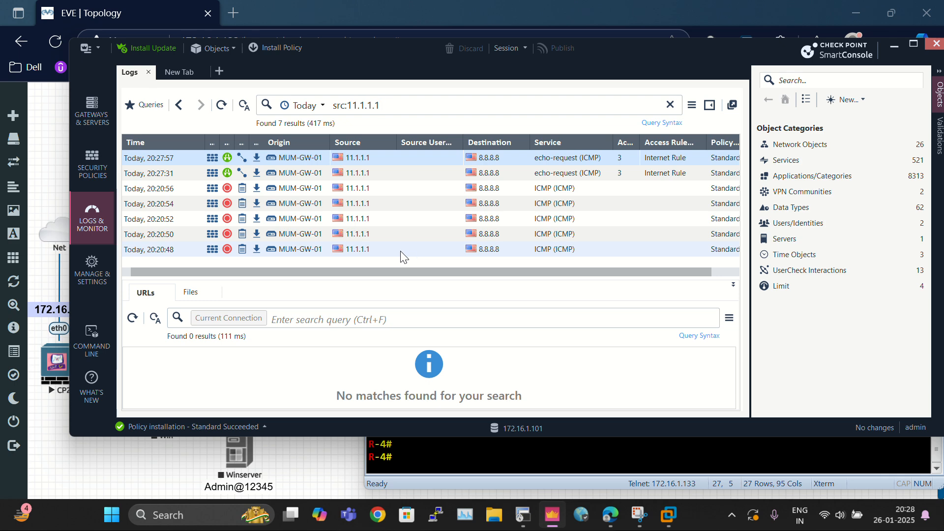
Step: Open the details of an accepted 11.1.1.1 echo-request log and examine its source, destination and NAT source IP
left_click(361, 173)
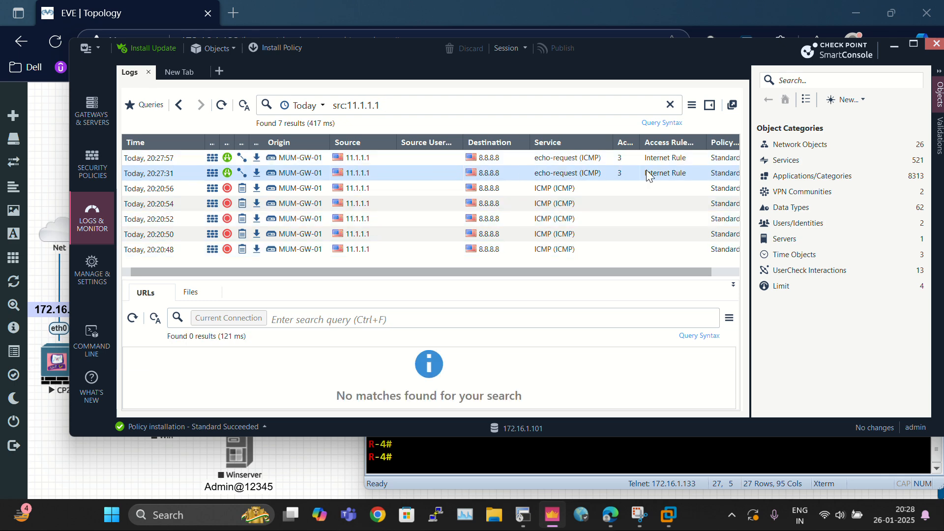
double_click(405, 173)
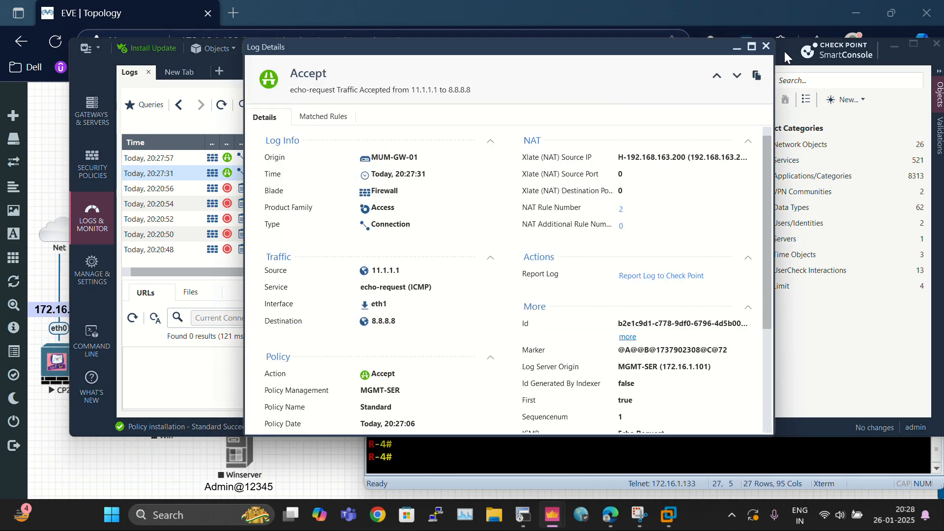
left_click(751, 46)
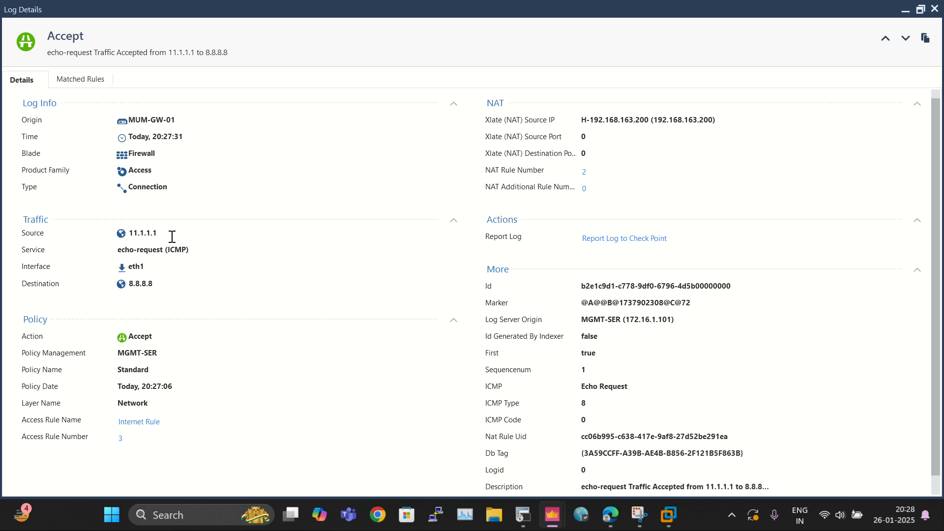
left_click_drag(172, 236, 127, 234)
left_click_drag(156, 284, 130, 283)
left_click_drag(521, 122, 643, 123)
scroll(276, 449, "down", 1)
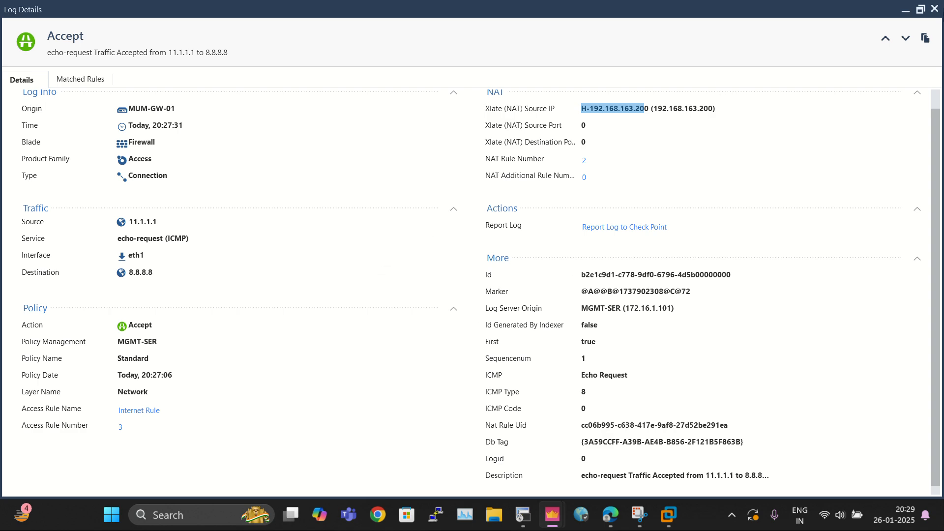
left_click(934, 9)
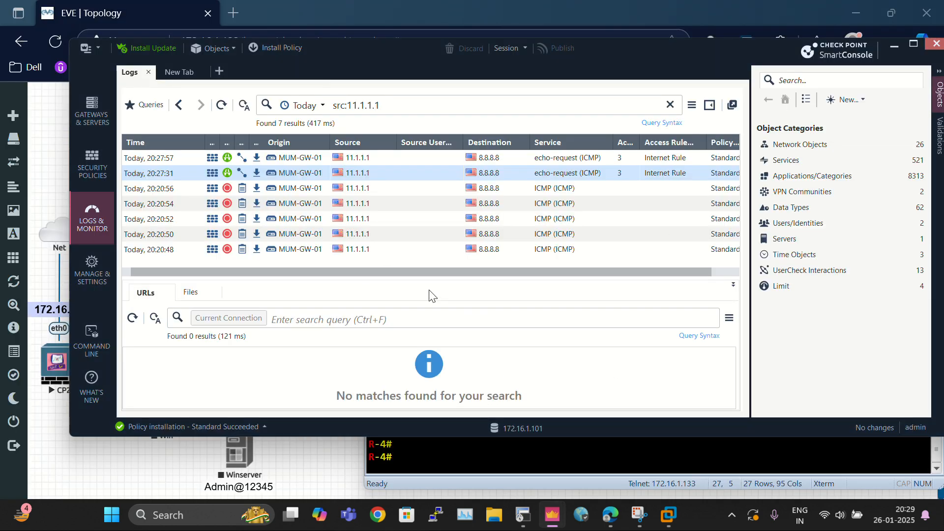
Step: Change the log filter to source 12.1.1.1
left_click(359, 107)
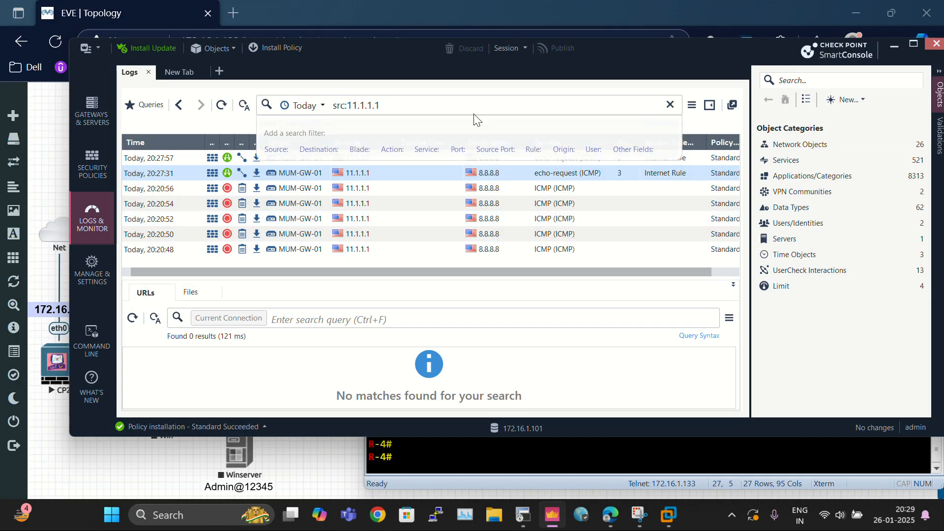
key("BackSpace")
type("2")
key("Return")
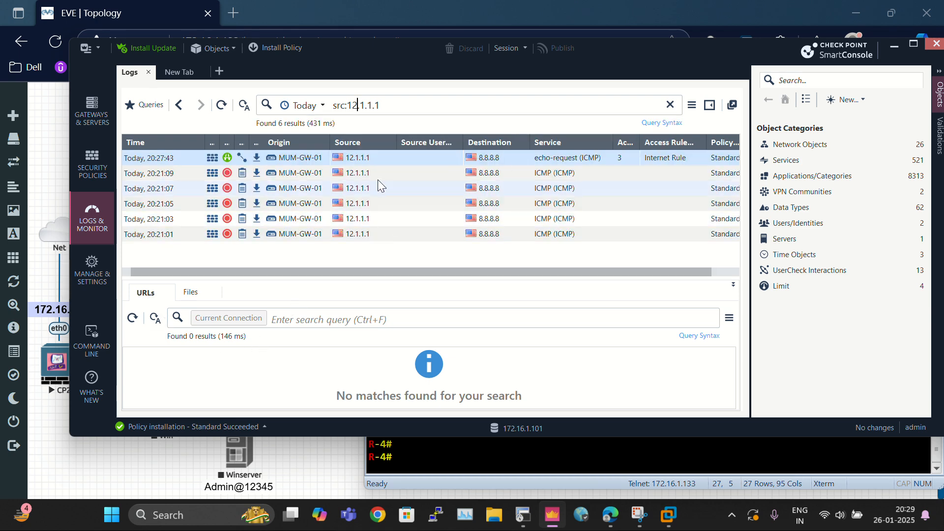
Step: Open the details of the accepted 12.1.1.1 echo-request log and examine its traffic and NAT source IP
double_click(378, 163)
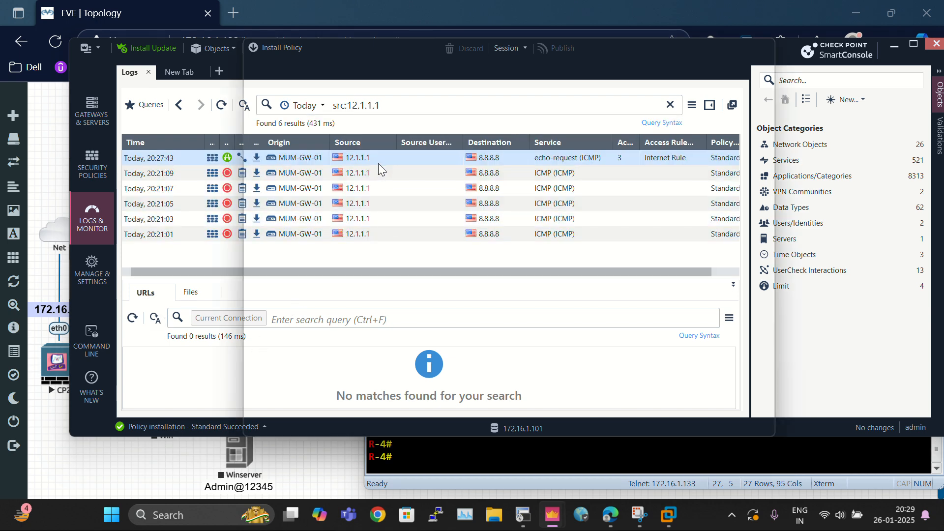
left_click(752, 46)
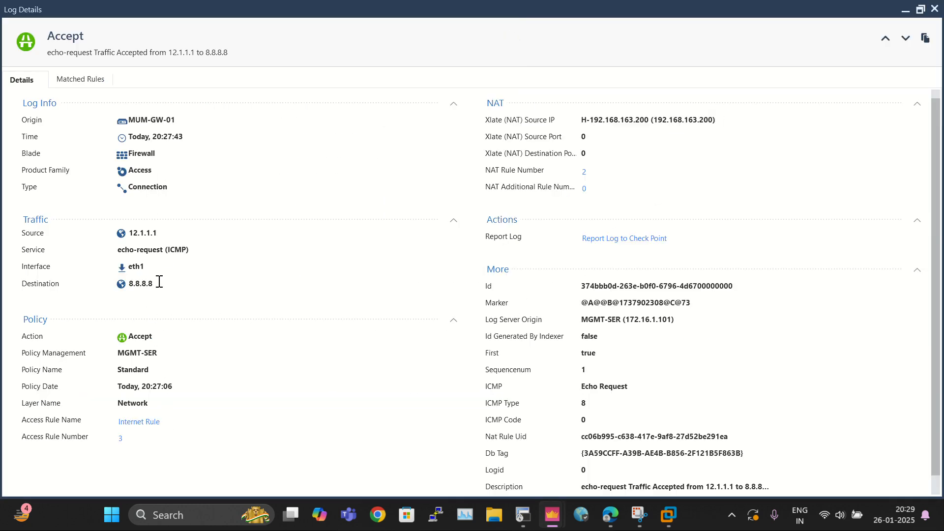
left_click_drag(138, 234, 123, 241)
left_click_drag(716, 119, 649, 123)
double_click(597, 122)
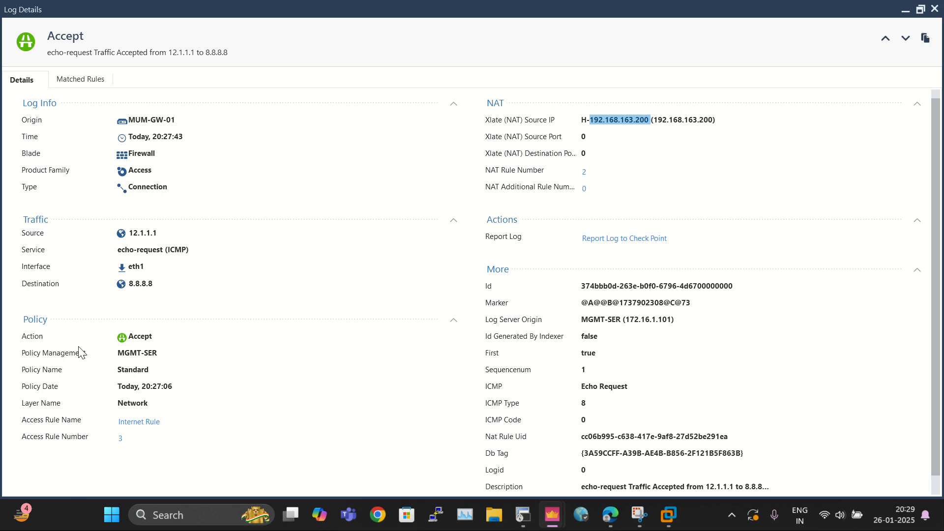
scroll(302, 394, "down", 1)
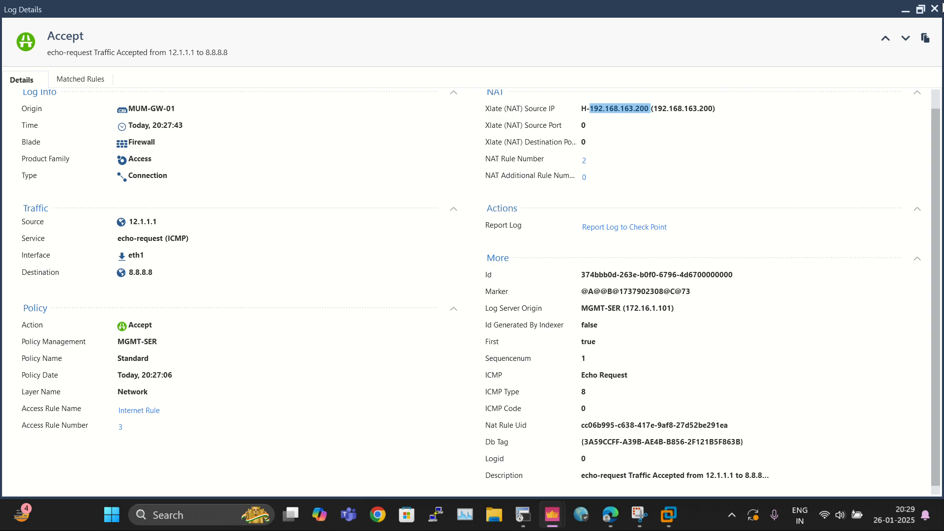
key("Escape")
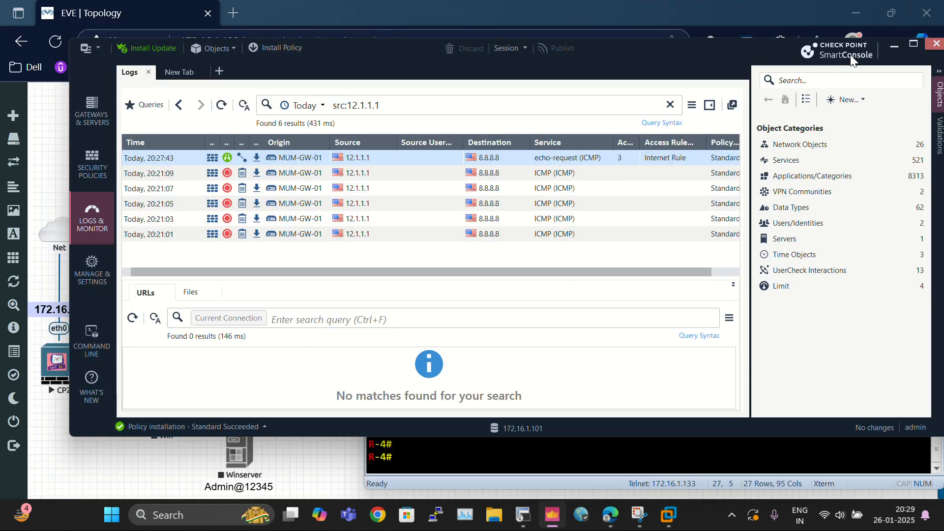
Step: Switch to the CP1 gateway terminal and display its routing table, highlighting the 11.1.1.0/24 static route
left_click(890, 47)
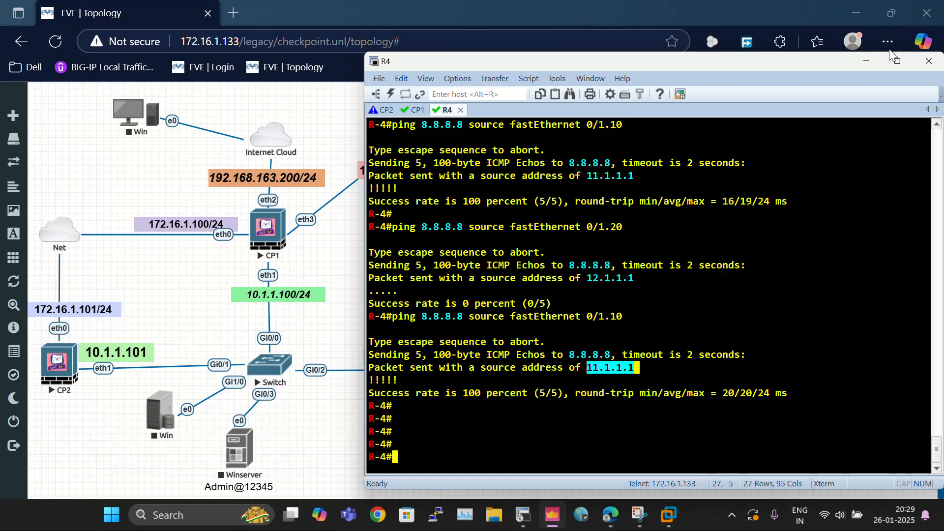
left_click(416, 110)
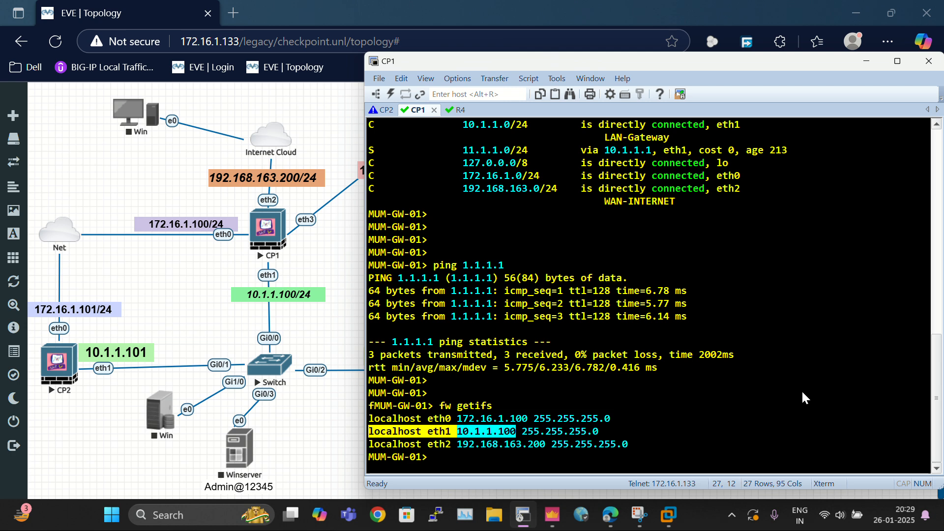
key("Return")
key("Return")
key("Return")
key("Return")
type("sh")
key("Return")
type("show  ")
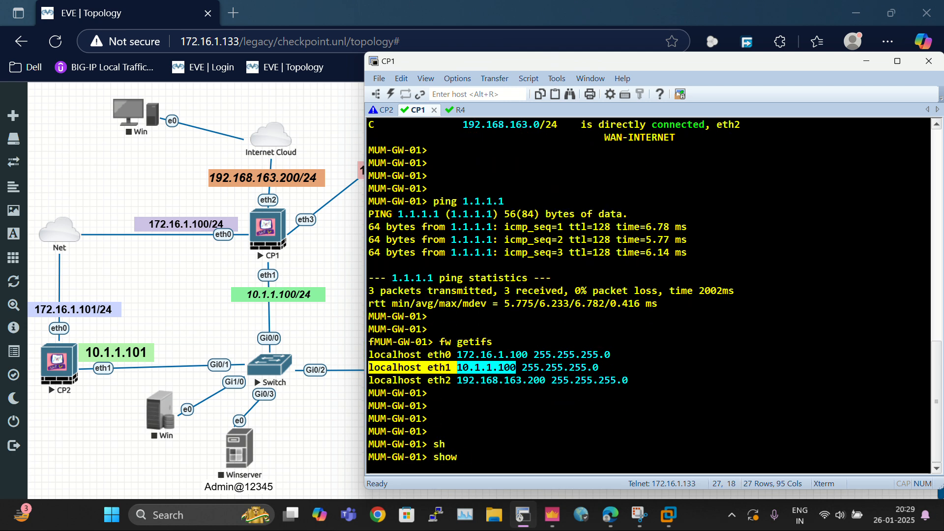
type("route")
key("Tab")
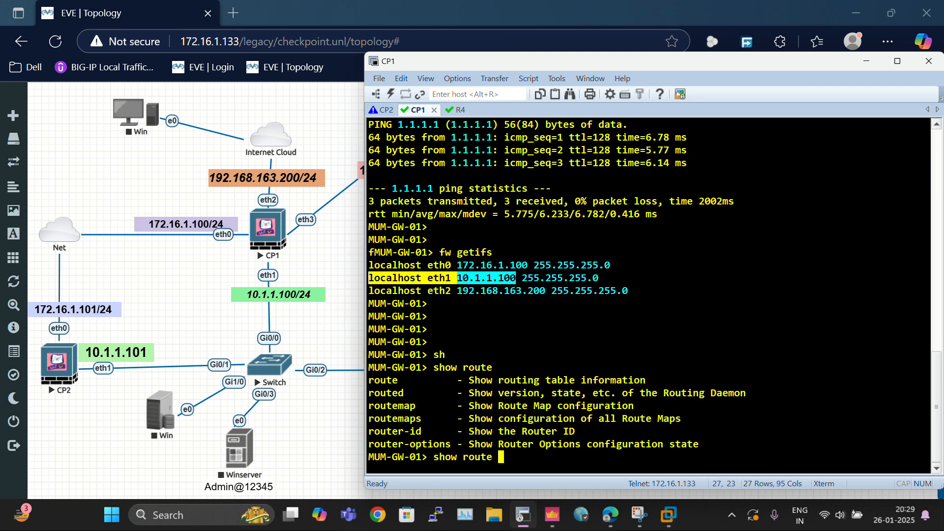
type("12.1.1.0")
key("BackSpace")
key("BackSpace")
key("BackSpace")
key("BackSpace")
key("BackSpace")
key("BackSpace")
key("BackSpace")
key("BackSpace")
key("Return")
key("Return")
key("Return")
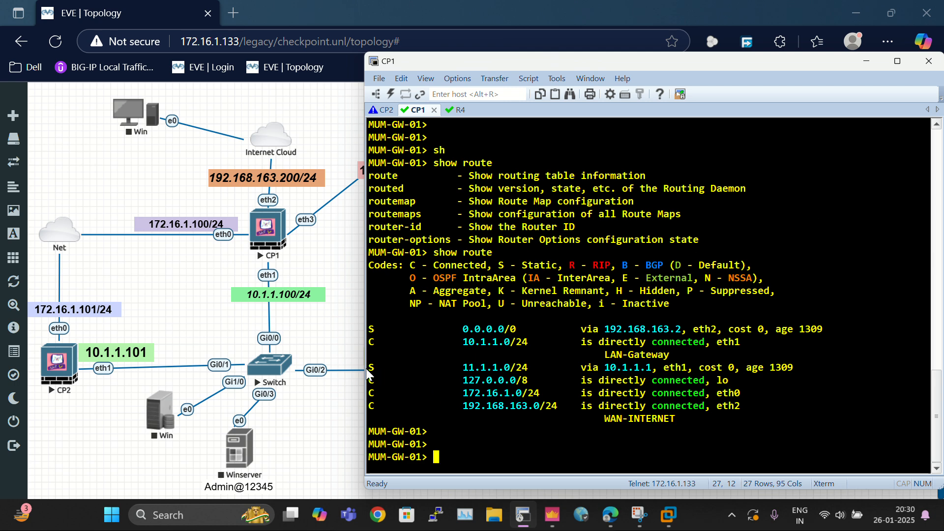
left_click_drag(452, 372, 641, 370)
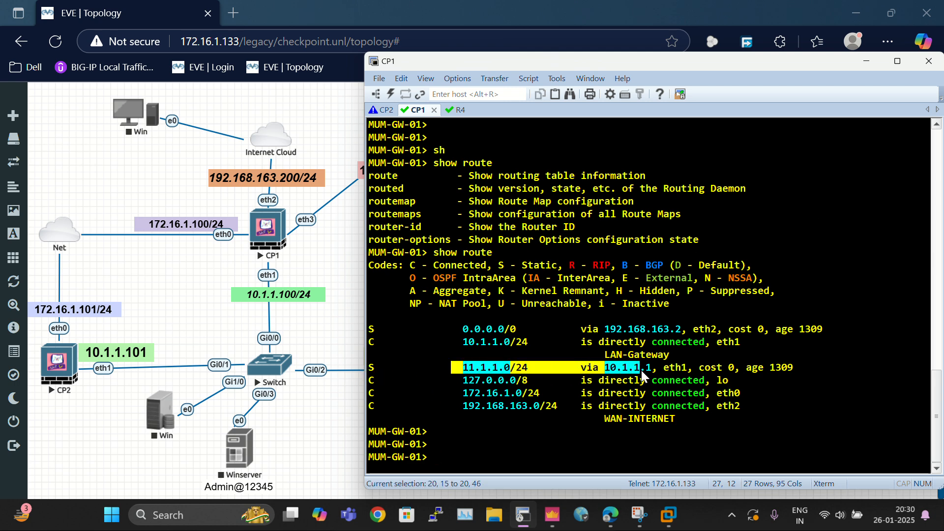
left_click_drag(760, 371, 817, 368)
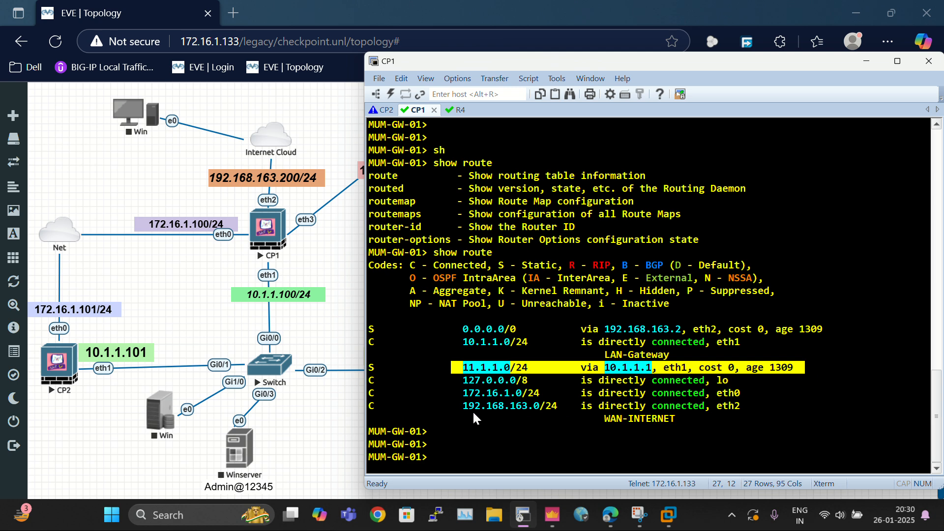
Step: Display the gateway's static route configuration with show configuration static-route
type("sh")
key("Tab")
type("confi")
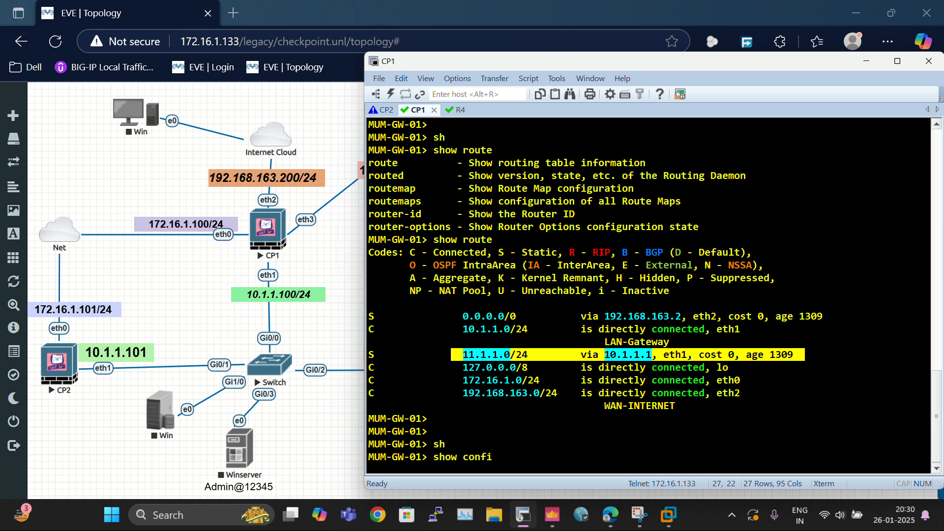
type("gu")
key("Tab")
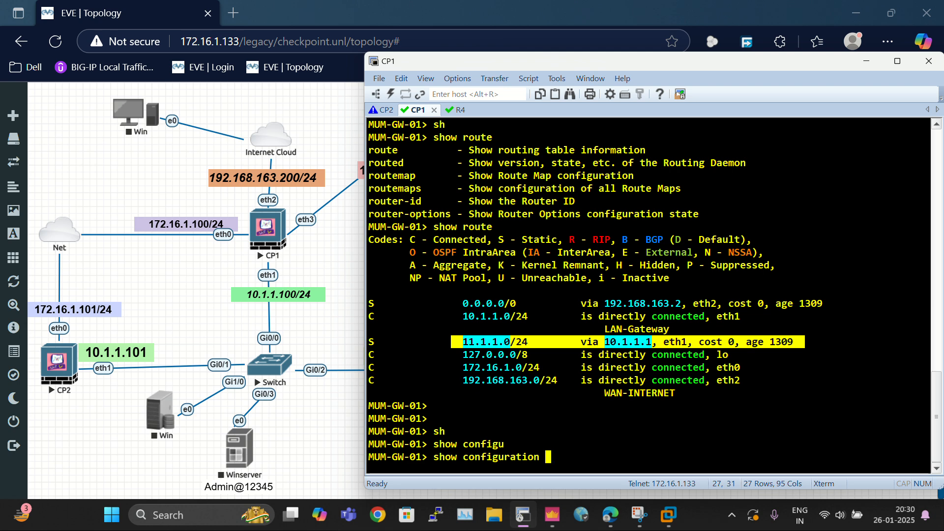
type("st")
key("Tab")
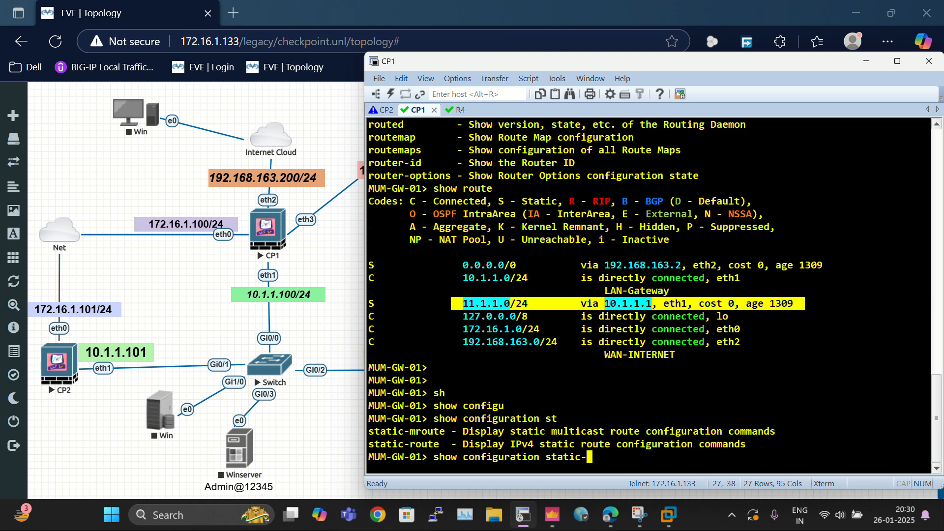
type("ro")
key("Tab")
key("Return")
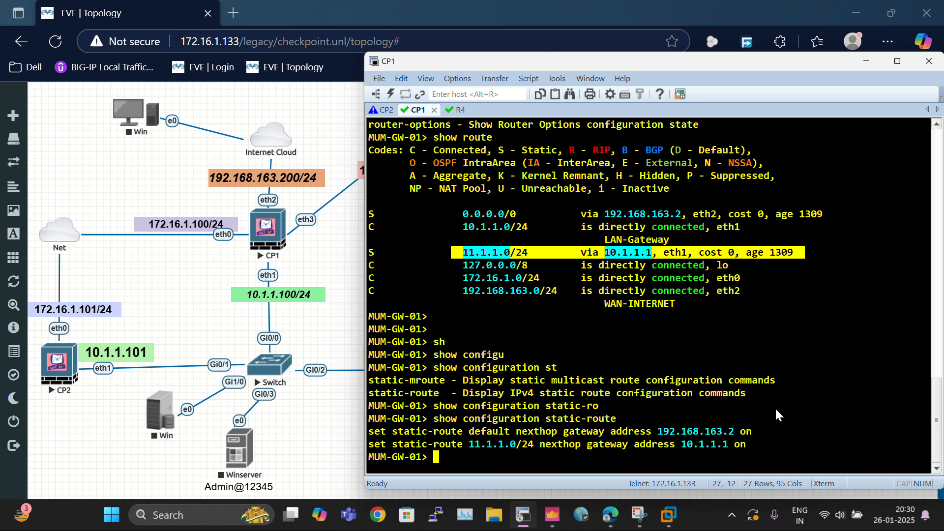
Step: Add a static route on the gateway for 12.1.1.0/24 with next-hop gateway 10.1.1.1
triple_click(383, 444)
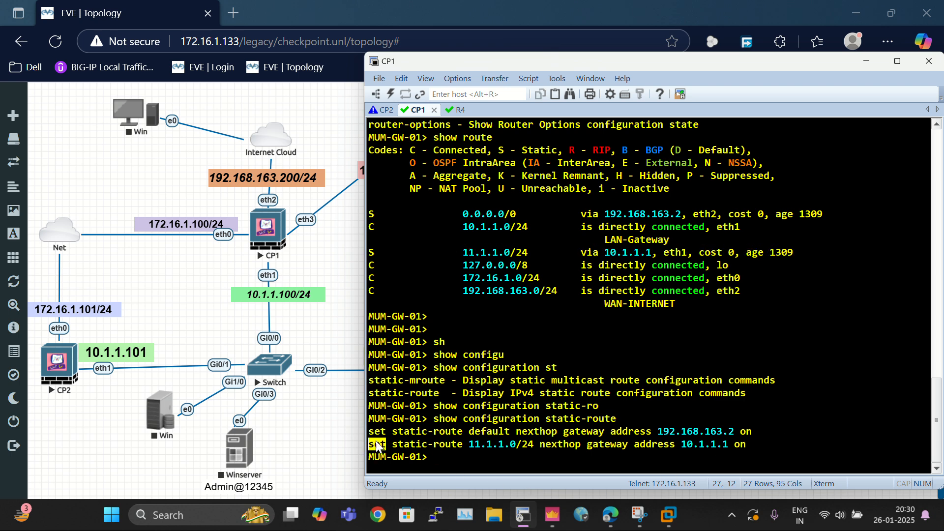
right_click(861, 390)
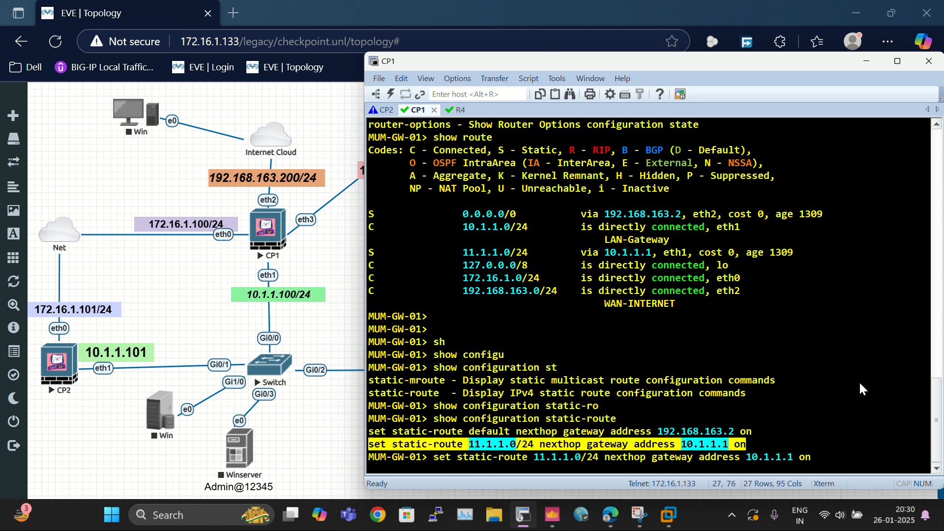
key("Left")
key("Left")
key("Left")
key("Left")
key("Left")
key("Left")
key("Left")
key("Left")
key("Left")
key("Left")
key("Left")
key("Left")
key("Left")
key("Left")
key("Left")
key("Left")
key("Left")
key("Left")
key("Left")
key("Left")
key("BackSpace")
type("2")
key("Return")
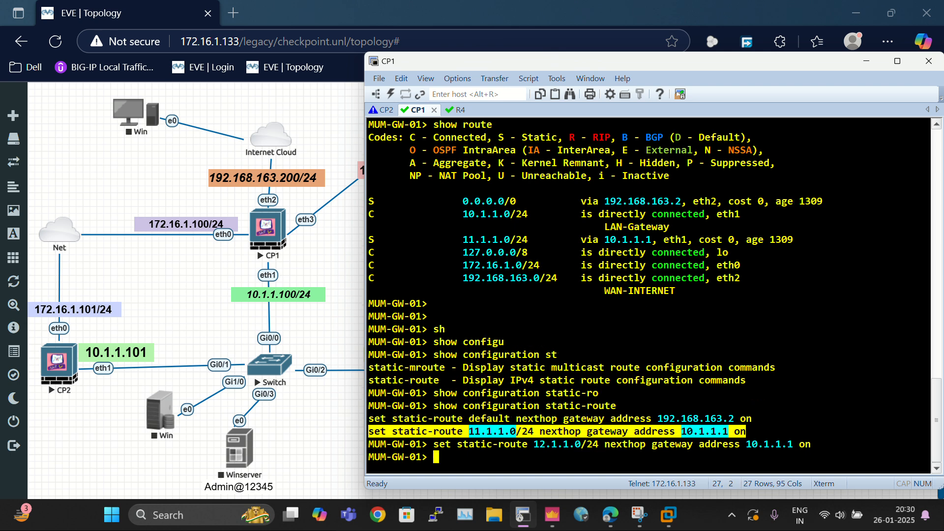
Step: Save the gateway configuration with save config
type("save config")
key("Return")
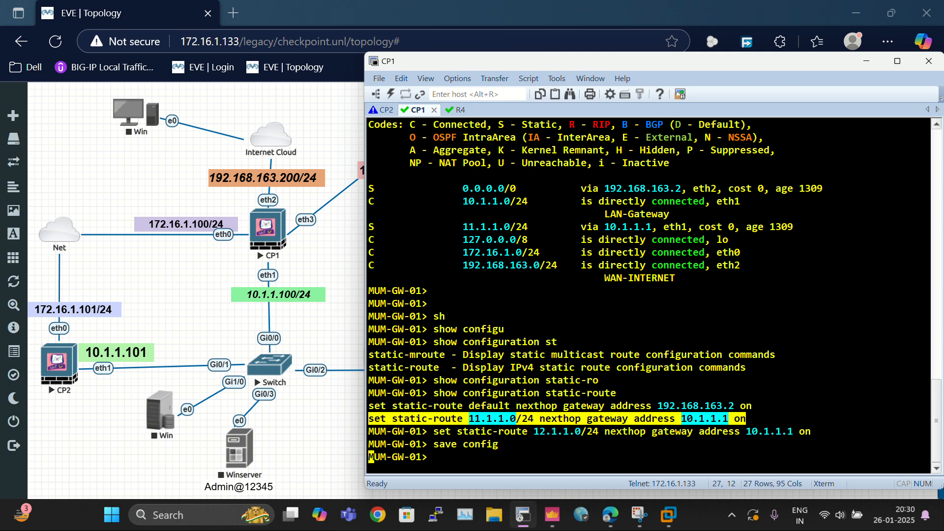
key("Return")
key("Return")
key("Return")
key("Return")
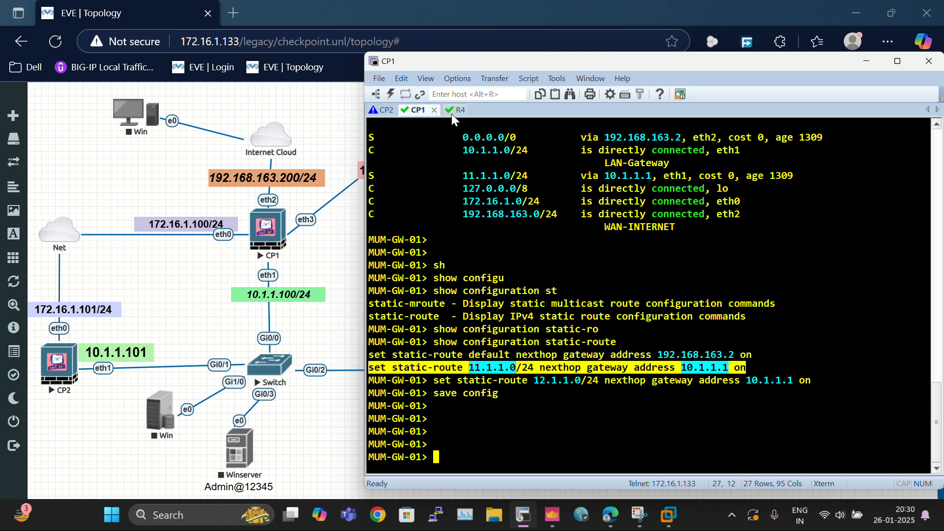
Step: On R4, ping 8.8.8.8 sourced from FastEthernet 0/1.20
left_click(451, 112)
key("Up")
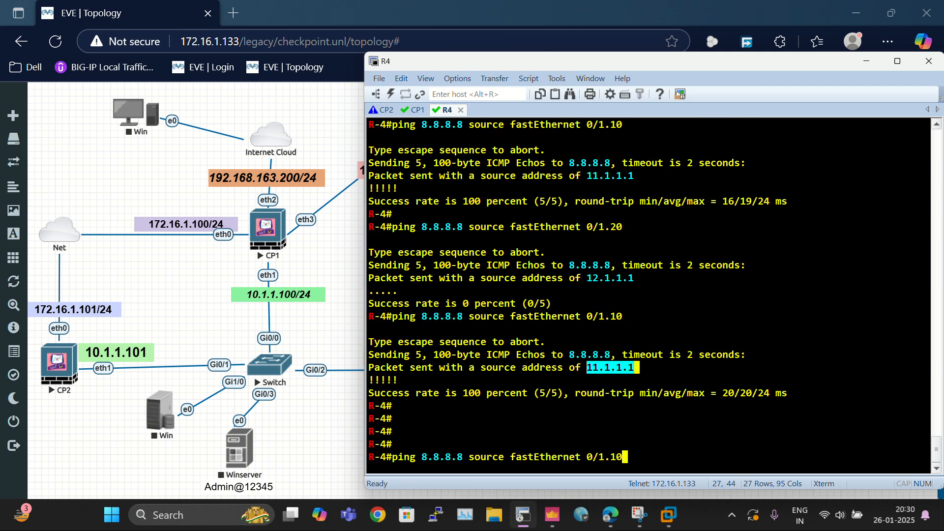
key("BackSpace")
key("BackSpace")
type("20")
key("Return")
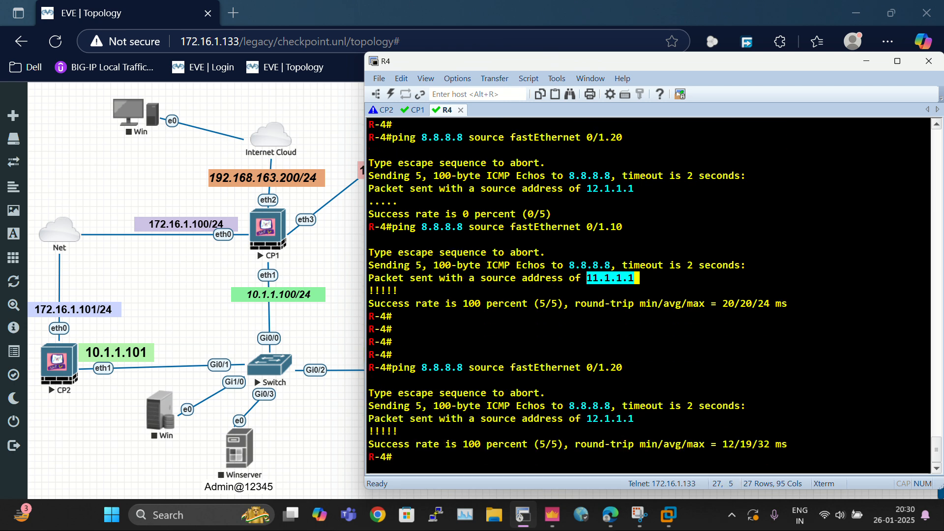
Step: Repeat the 8.8.8.8 ping from FastEthernet 0/1.20, then ping 8.8.8.8 sourced from FastEthernet 0/1.10
key("Return")
key("Return")
key("Return")
key("Return")
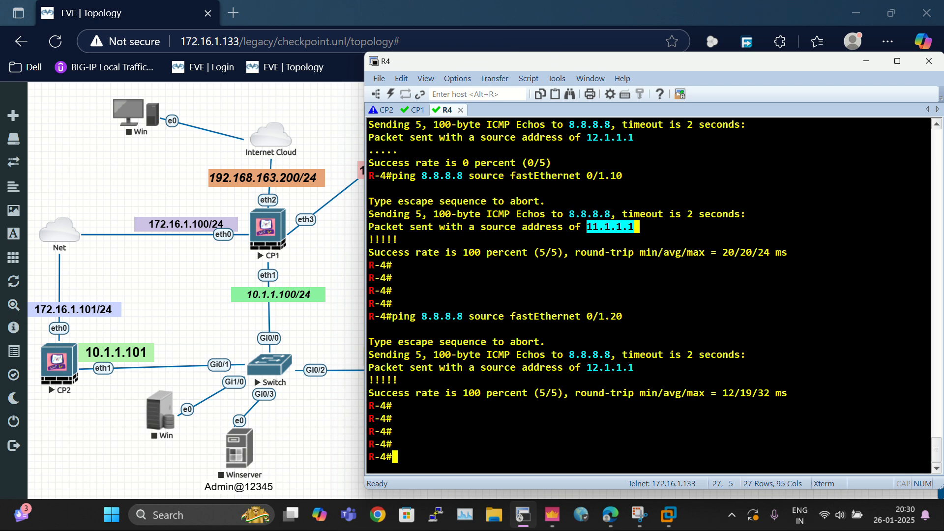
key("Return")
key("Return")
key("Return")
key("Up")
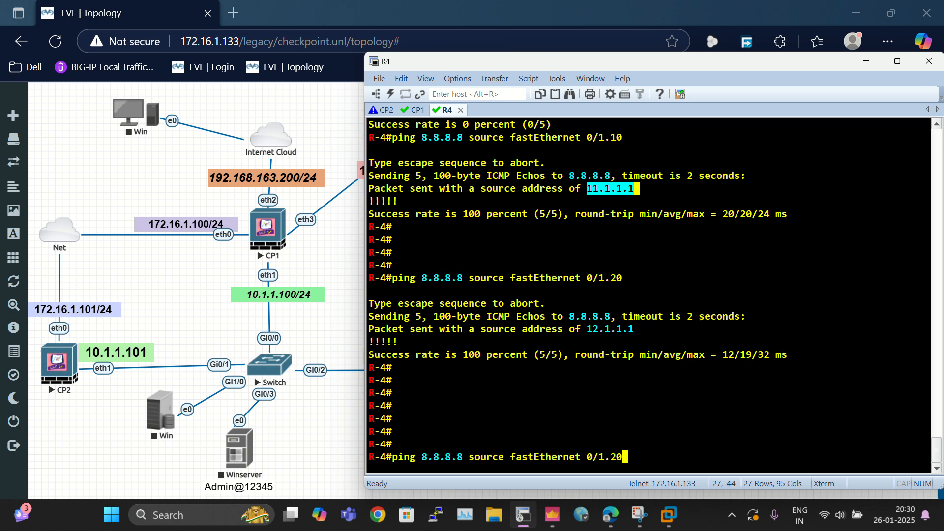
key("Return")
key("Up")
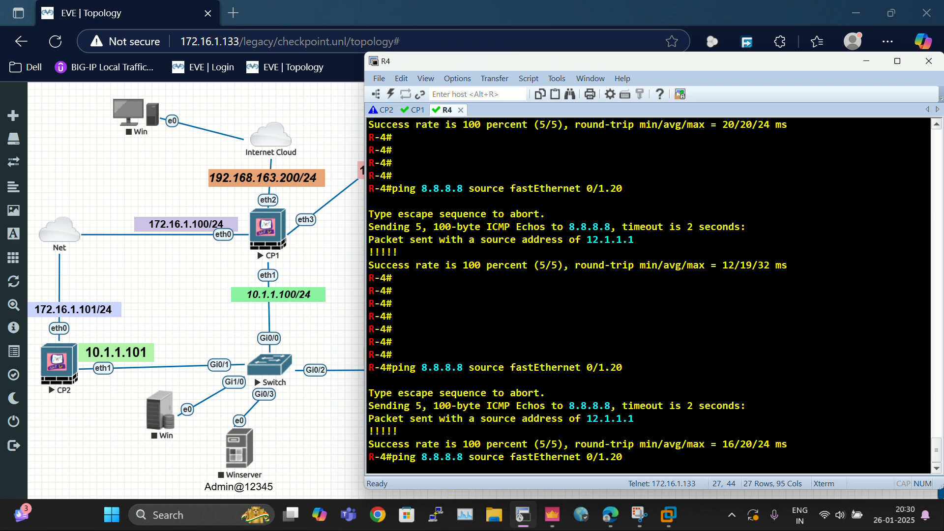
key("BackSpace")
key("BackSpace")
type("10")
key("Return")
Step: Ping 1.1.1.1 from R4 sourced from FastEthernet 0/1.10
key("Return")
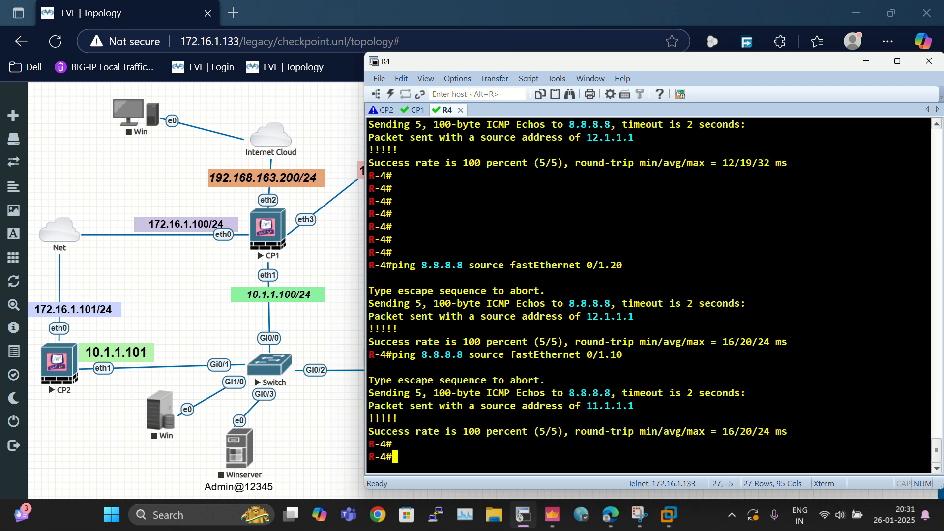
key("Return")
key("Return")
key("Up")
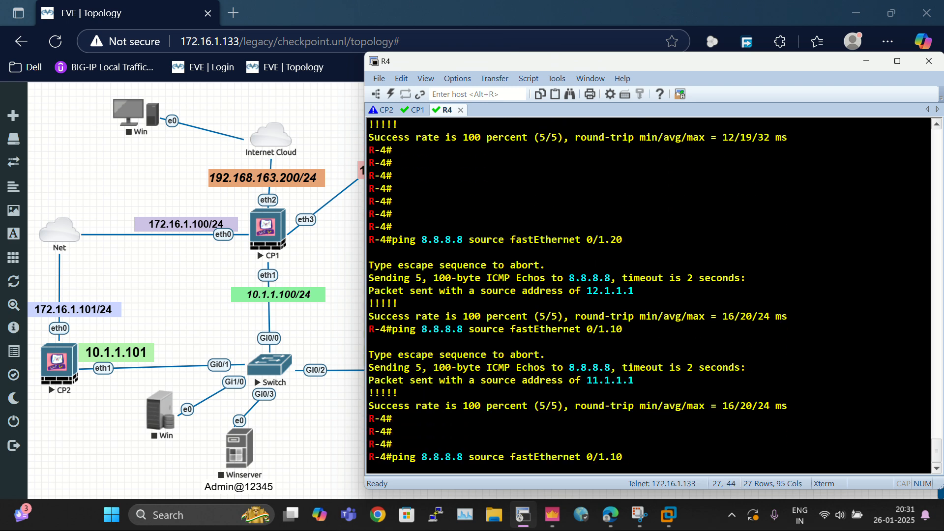
key("Left")
key("Left")
key("Left")
key("Left")
key("Left")
key("Left")
key("Left")
key("Left")
key("Left")
key("Left")
key("Left")
key("Left")
key("Left")
key("Left")
key("Left")
key("Left")
key("Left")
key("Left")
key("Left")
key("Left")
key("BackSpace")
key("BackSpace")
key("BackSpace")
key("BackSpace")
key("BackSpace")
key("BackSpace")
key("BackSpace")
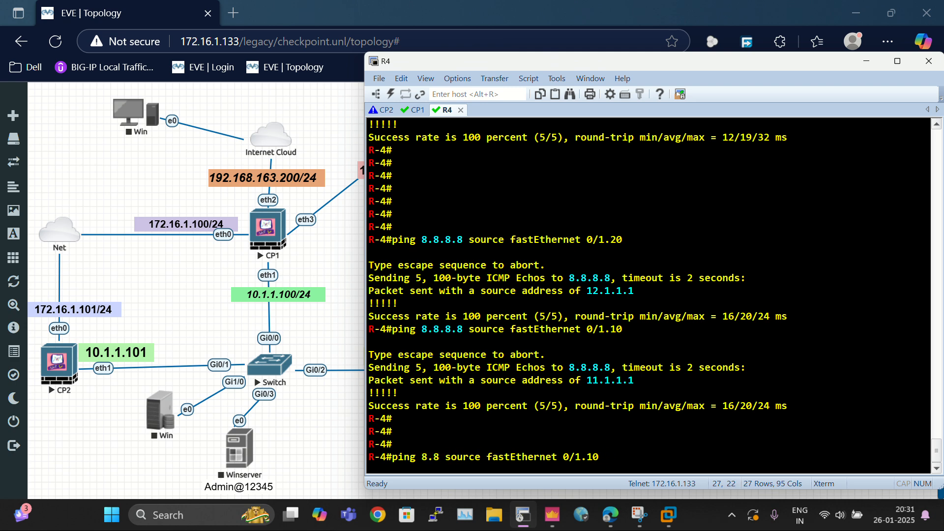
type("1.1.1.1")
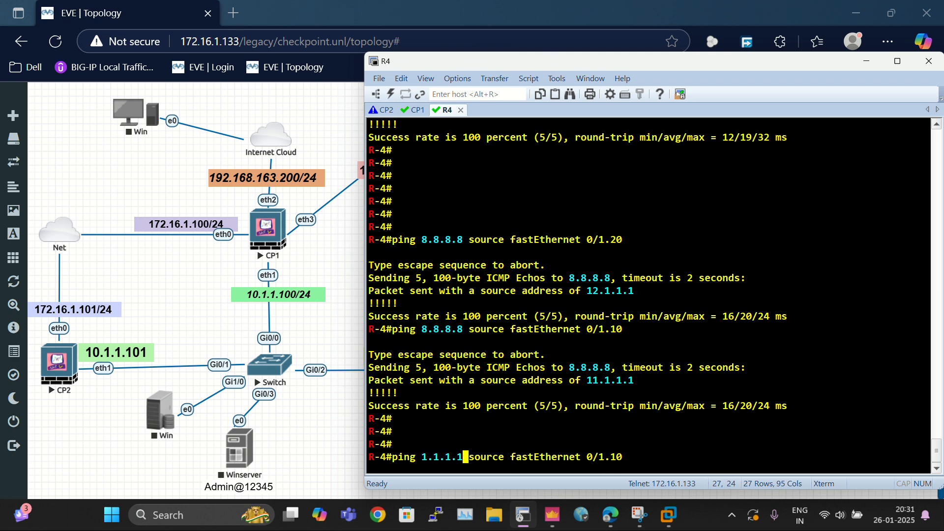
key("Return")
Step: Ping 4.2.2.2 from R4 sourced from FastEthernet 0/1.10
key("Up")
key("Left")
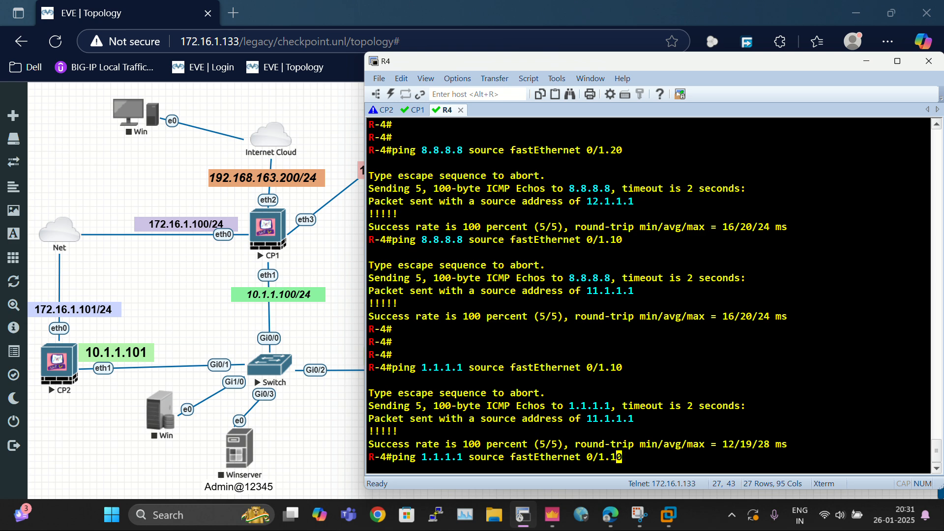
key("Left")
key("Left")
key("Left")
key("Left")
key("Left")
key("Left")
key("Left")
key("Left")
key("Left")
key("Left")
key("Left")
key("Left")
key("Left")
key("Left")
key("Left")
key("Left")
key("Left")
key("Left")
key("BackSpace")
key("BackSpace")
key("BackSpace")
key("BackSpace")
key("BackSpace")
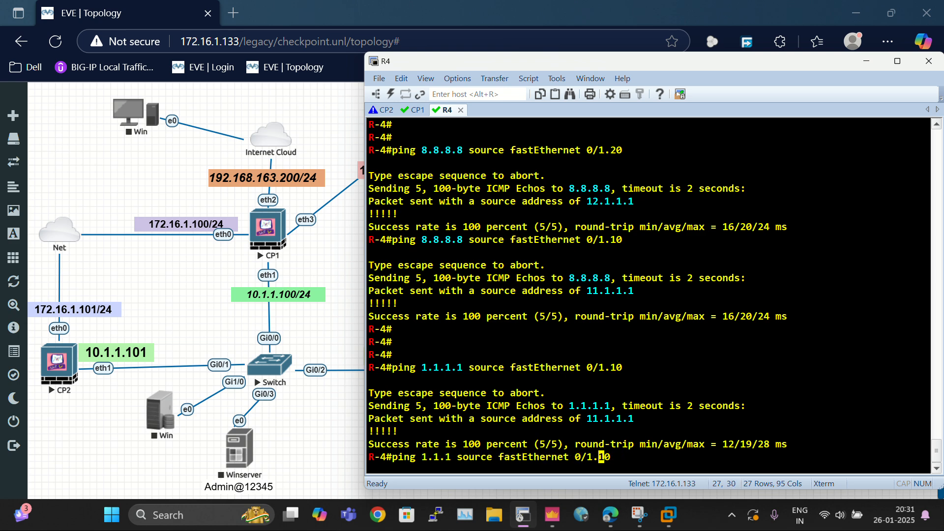
key("BackSpace")
key("BackSpace")
type("2")
key("Right")
key("Right")
key("Right")
key("Right")
key("Right")
key("Right")
key("Right")
key("Right")
key("Right")
key("Right")
key("Right")
key("Right")
key("Right")
key("Right")
key("Right")
key("Right")
key("Right")
key("Right")
key("Right")
key("Right")
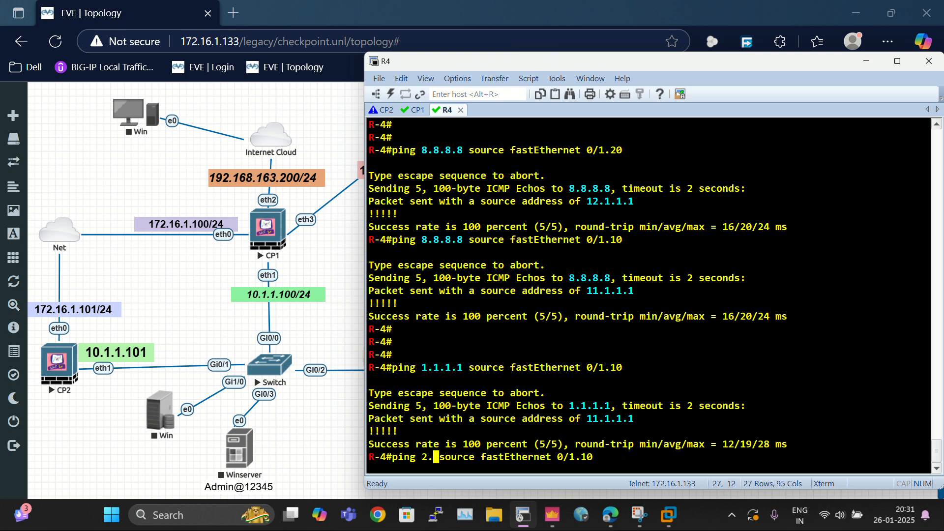
key("Left")
key("Left")
key("Left")
key("Left")
key("Left")
key("Left")
key("Left")
key("Left")
key("Left")
key("Left")
key("Left")
key("Left")
key("Left")
key("Left")
key("Left")
key("Left")
key("Left")
key("Left")
key("Left")
key("Left")
key("BackSpace")
type("4.2.2.2")
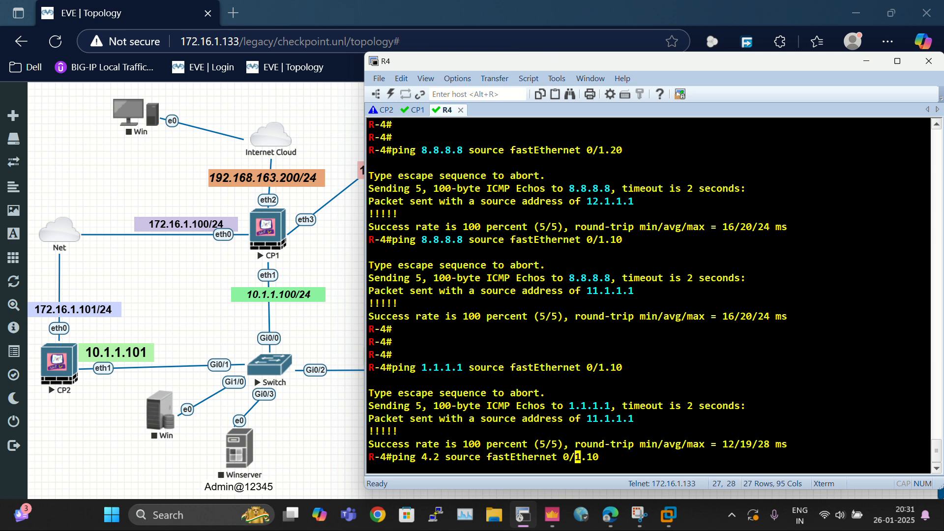
key("Return")
key("Return")
key("Return")
key("Return")
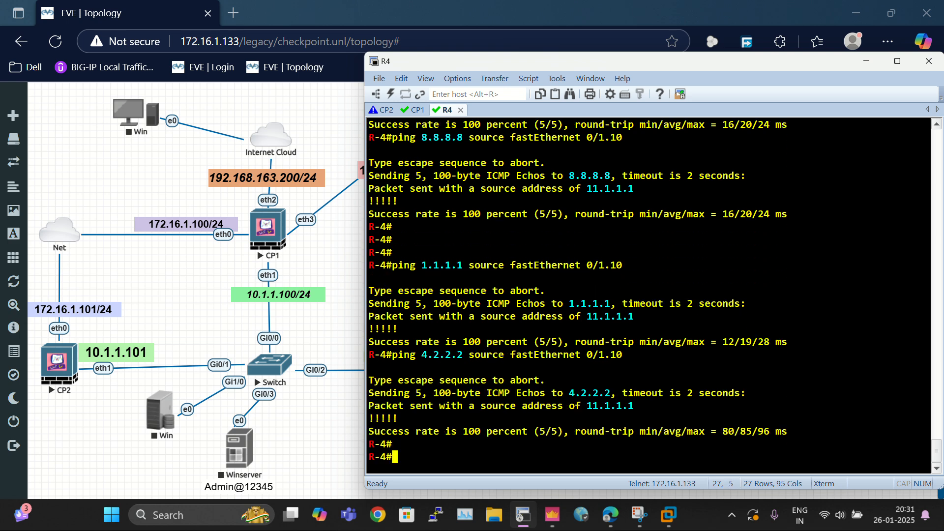
Step: Ping 1.1.1.1 from R4 sourced from FastEthernet 0/1.20
key("Up")
key("Up")
key("BackSpace")
key("BackSpace")
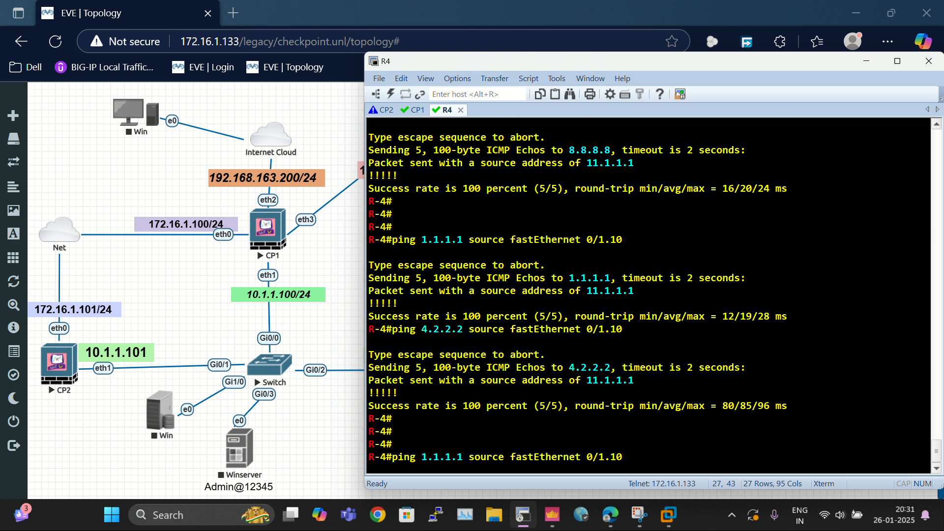
type("20")
key("Return")
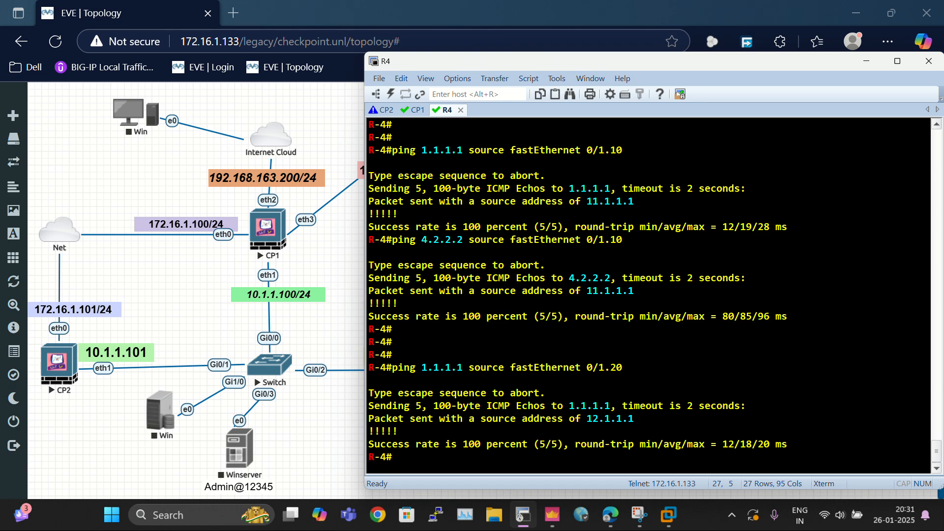
key("Return")
key("Return")
key("Return")
Step: Switch to SmartConsole and refresh the logs filtered on source 12.1.1.1
key("alt+Tab")
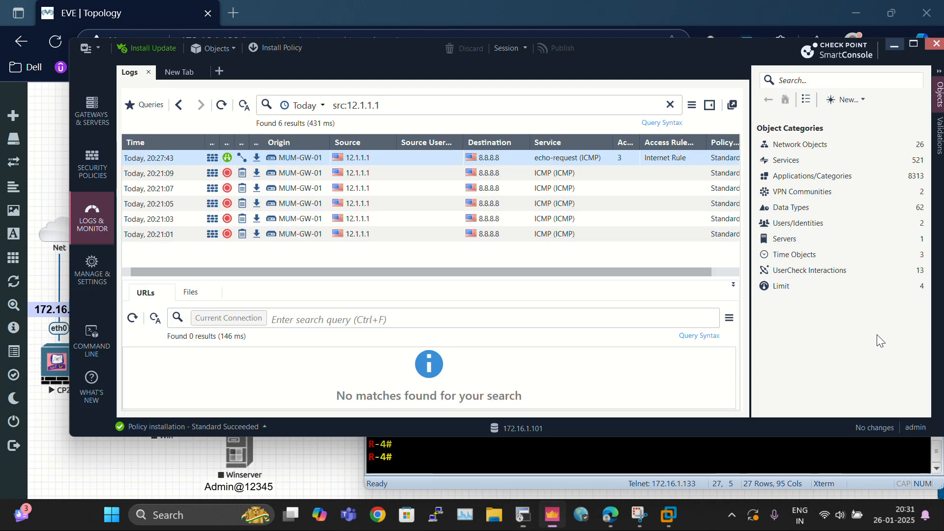
key("alt+Tab")
key("alt+Tab")
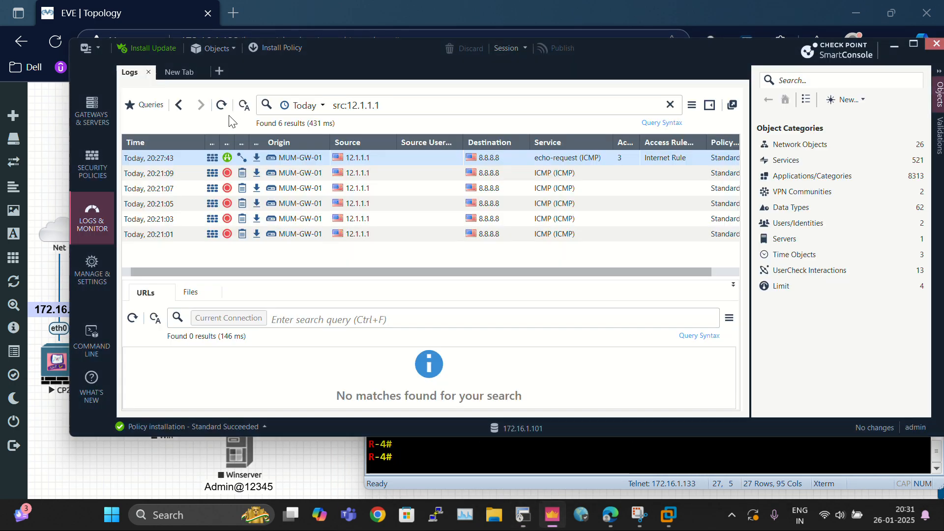
left_click(222, 105)
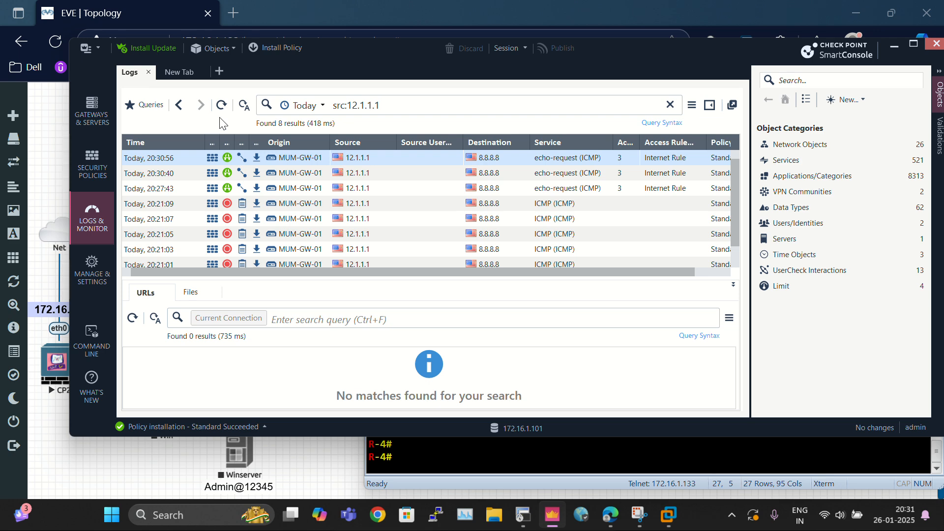
left_click(221, 105)
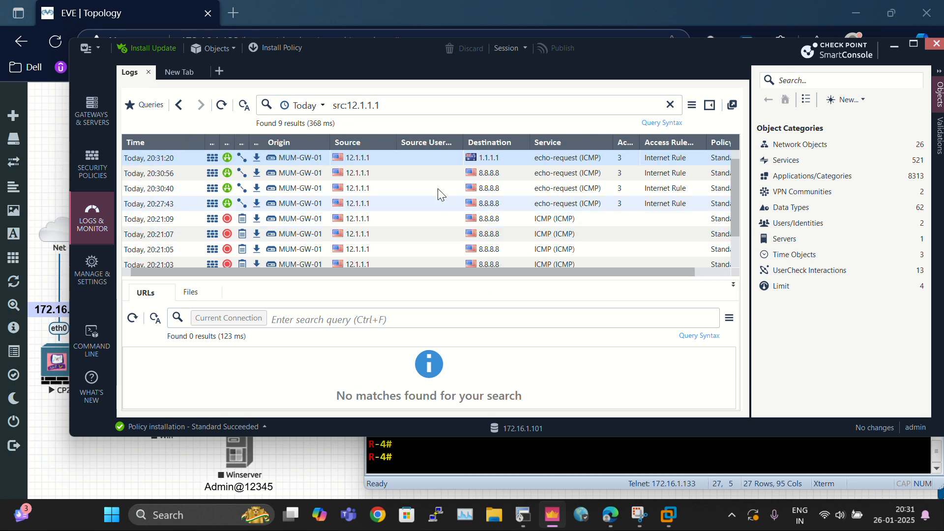
Step: Open the details of the newest 12.1.1.1 to 1.1.1.1 log and examine its NAT source, then close it and return to the topology
double_click(417, 158)
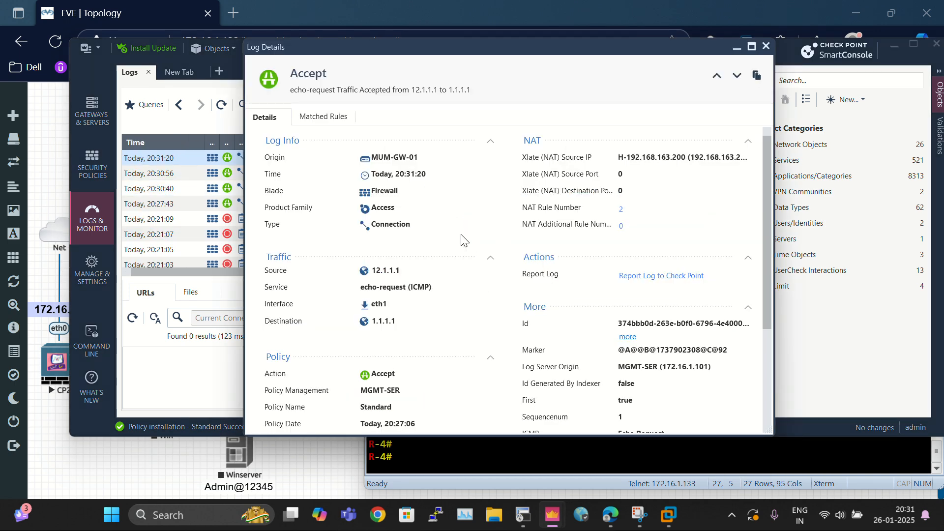
scroll(487, 327, "up", 5)
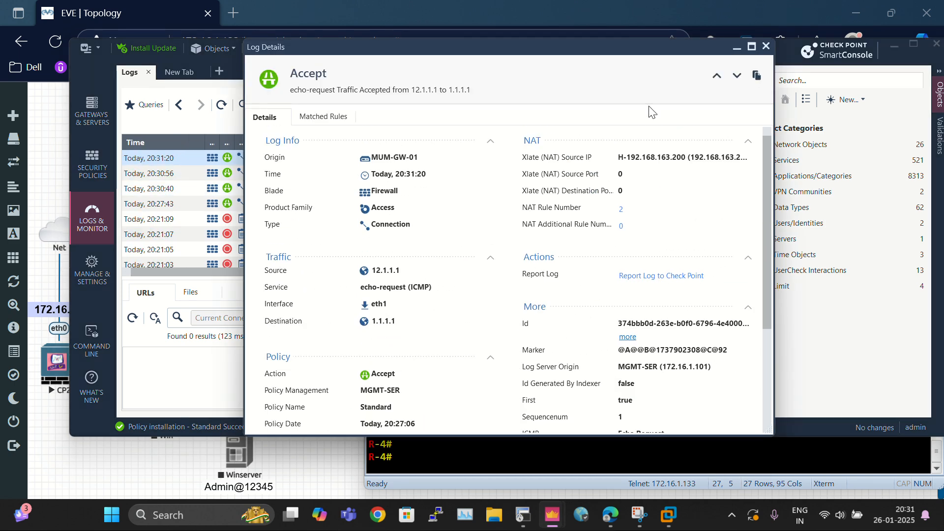
left_click(765, 46)
left_click(896, 45)
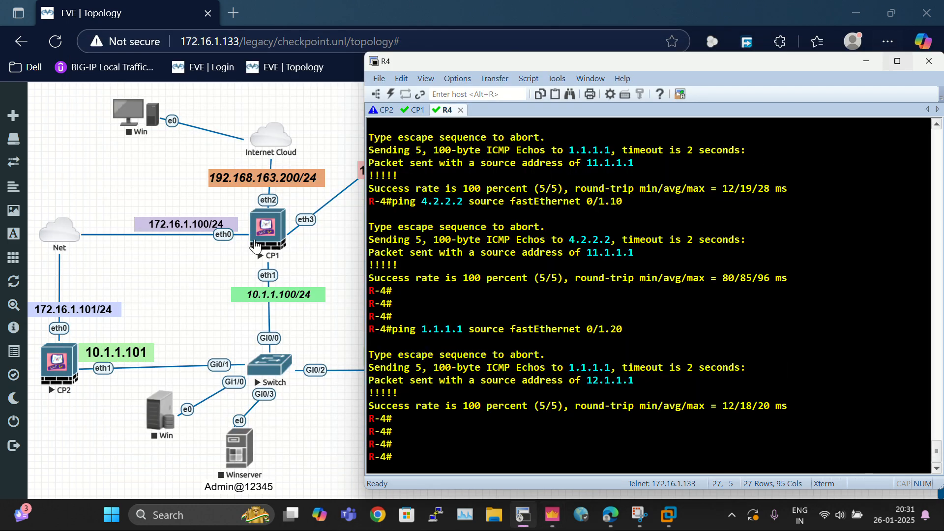
left_click(875, 67)
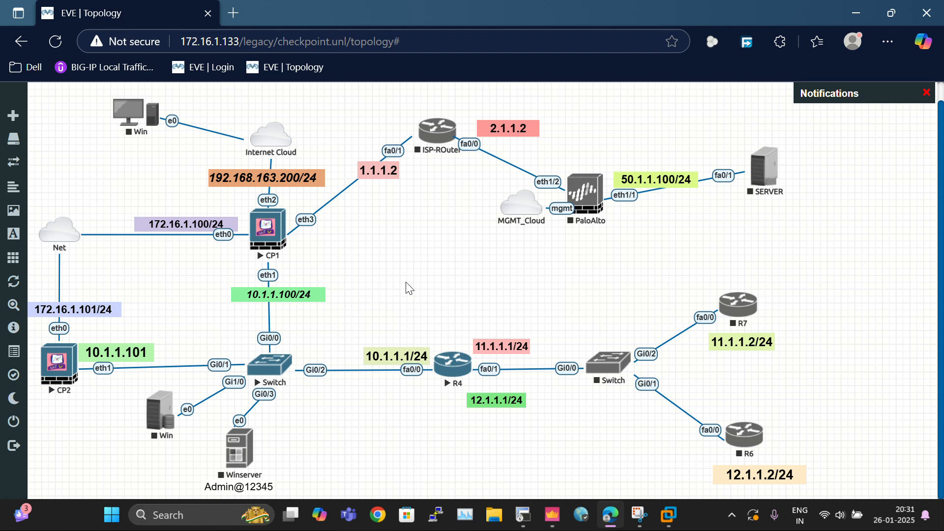